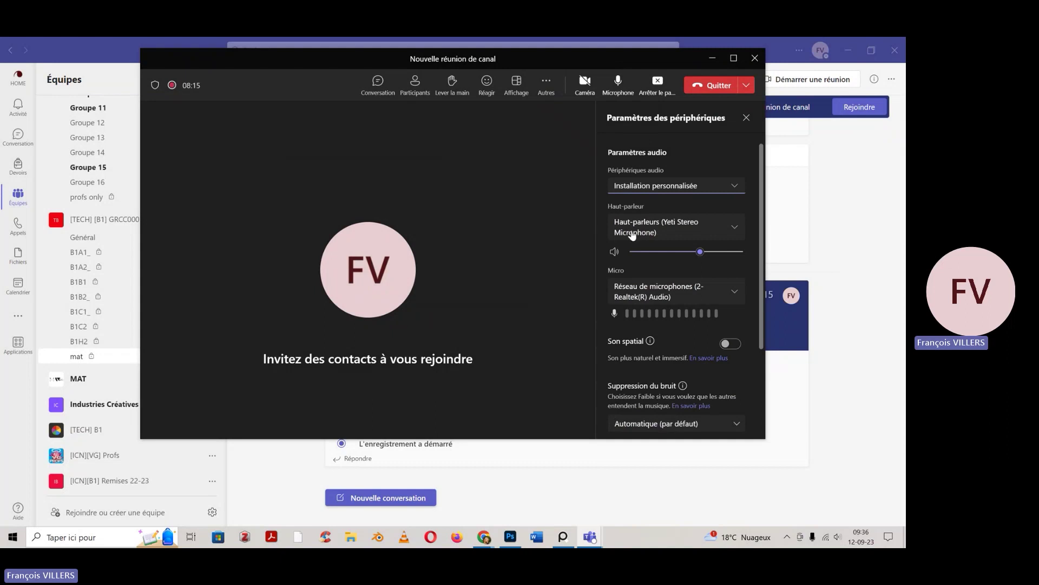
Clear the Teams windows and the browser showing the Aztec temple pin off the screen to expose the PureRef board
click(712, 58)
click(871, 51)
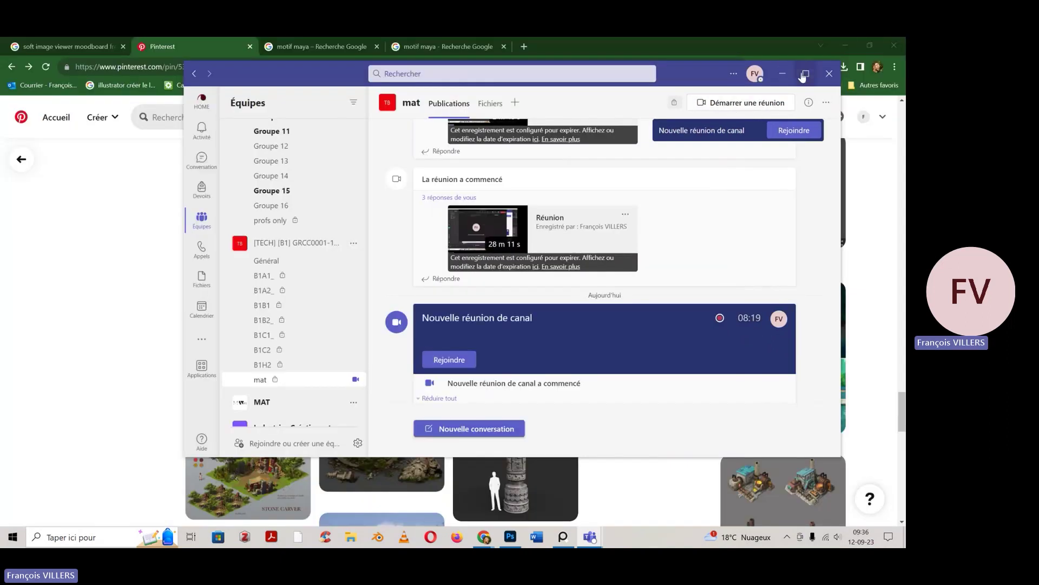
click(792, 75)
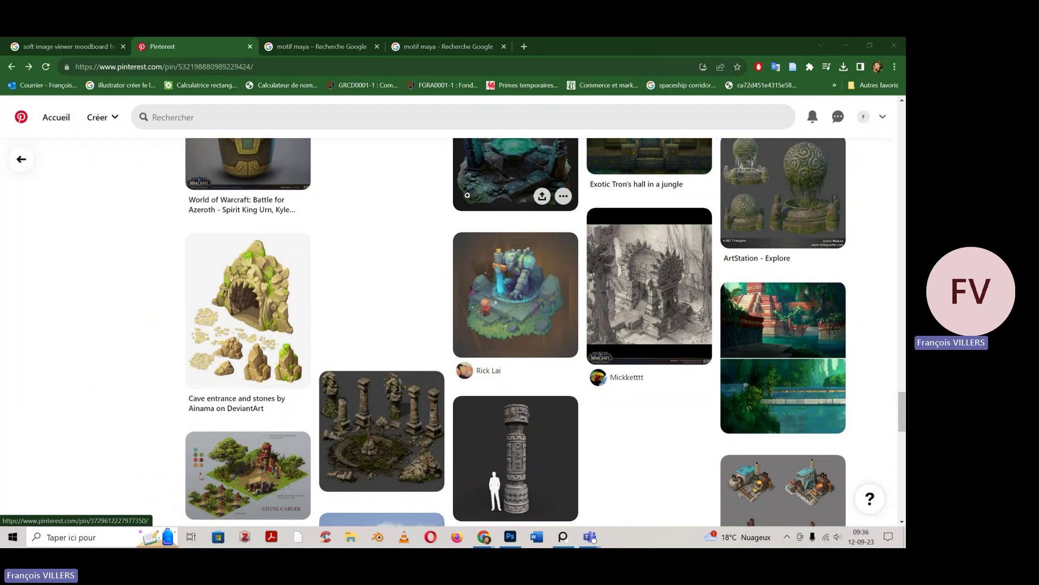
scroll(467, 196, up, 15)
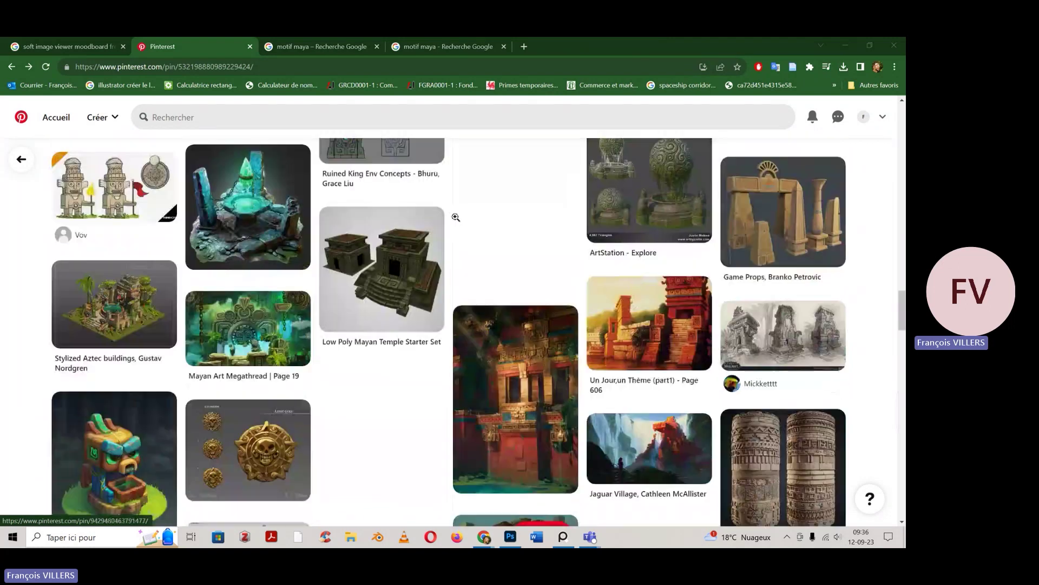
scroll(375, 339, up, 15)
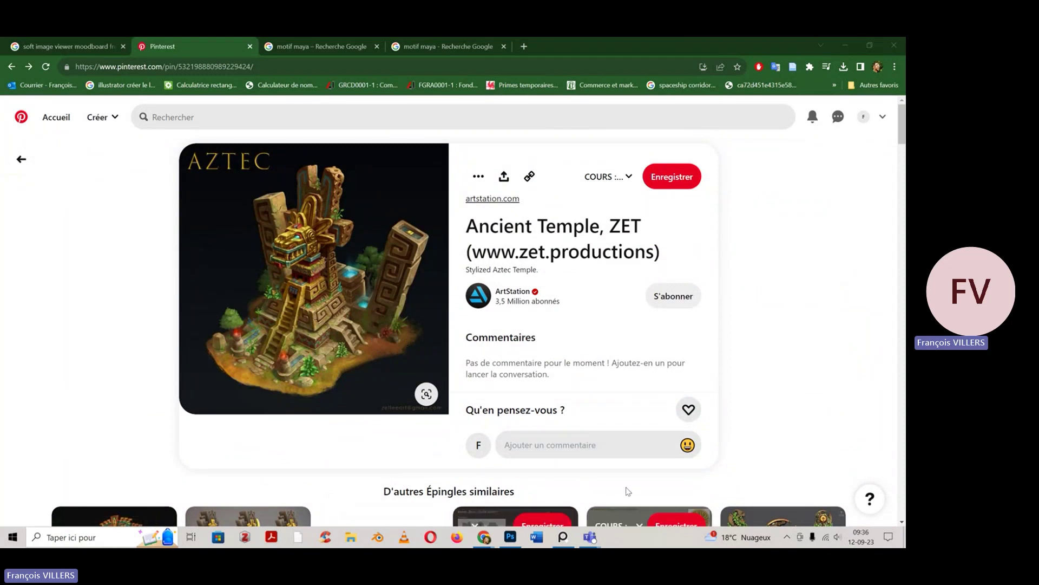
click(848, 45)
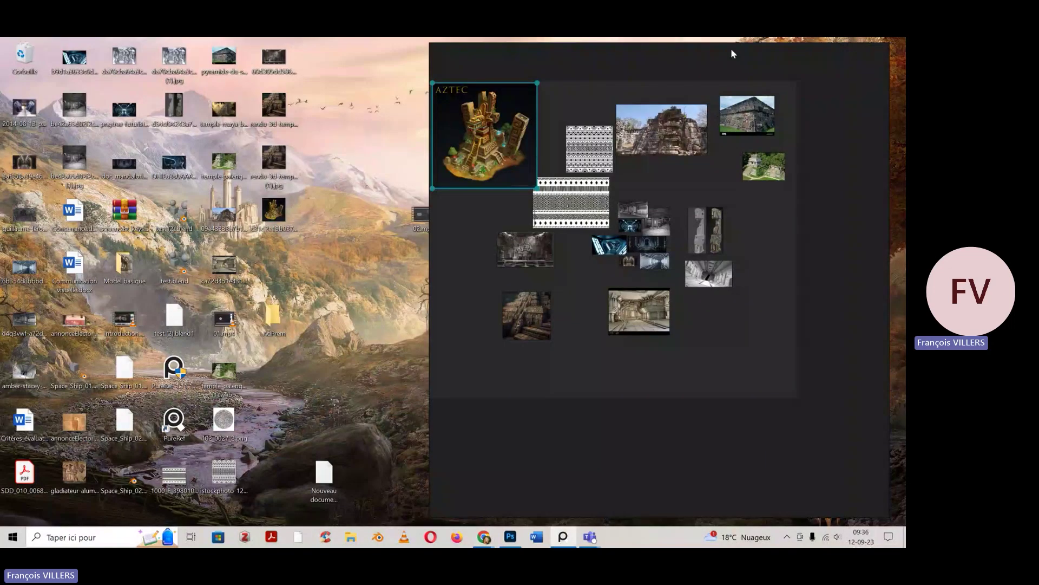
Widen the reference board window and scale the Aztec temple image down slightly
drag(432, 64, 325, 64)
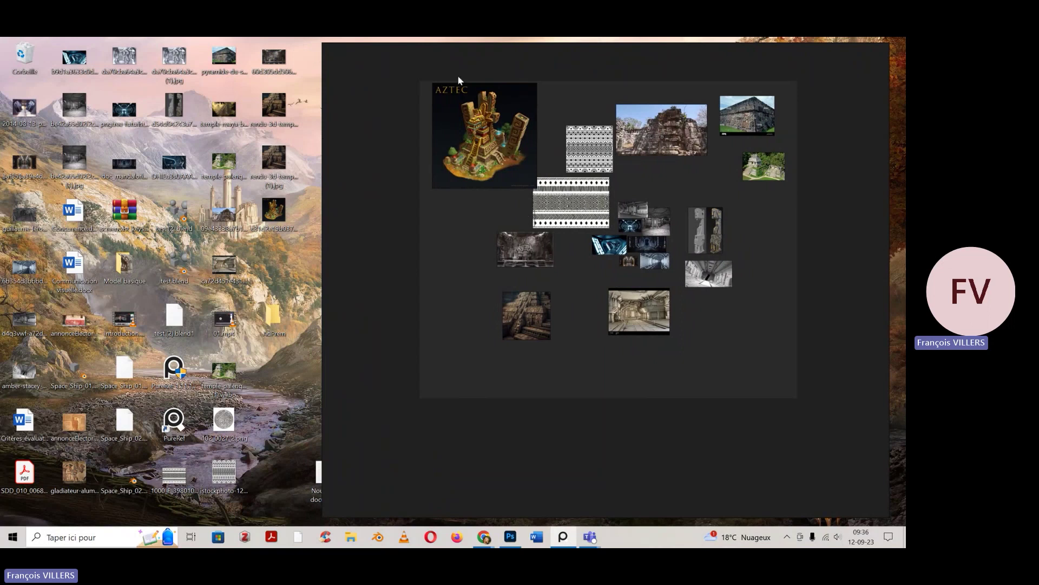
click(486, 171)
drag(536, 188, 525, 176)
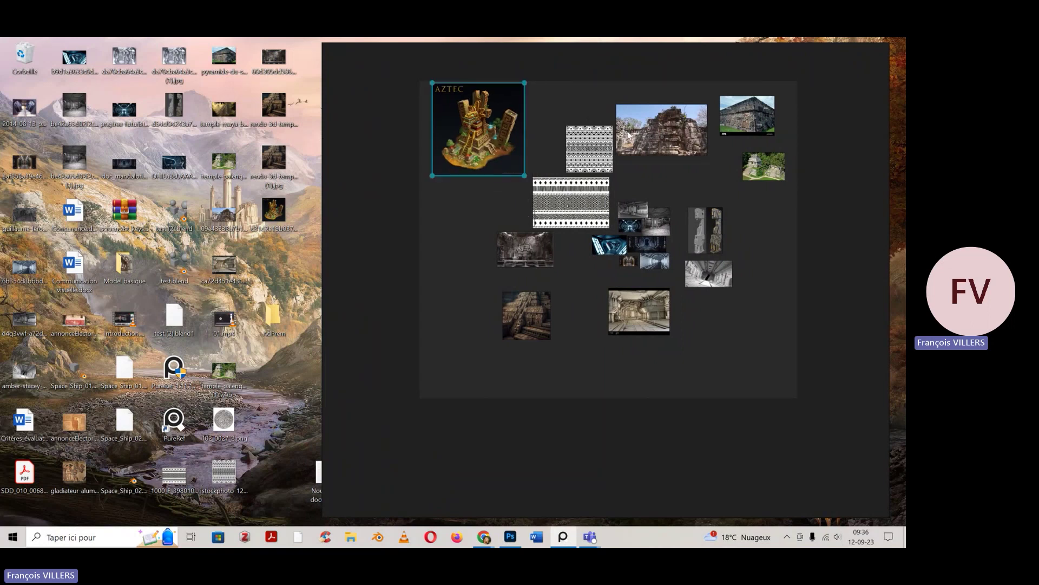
Examine the reference board's Aztec temple, Maya interior and pyramid, tribal pattern and sci-fi corridor images up close
scroll(485, 164, up, 3)
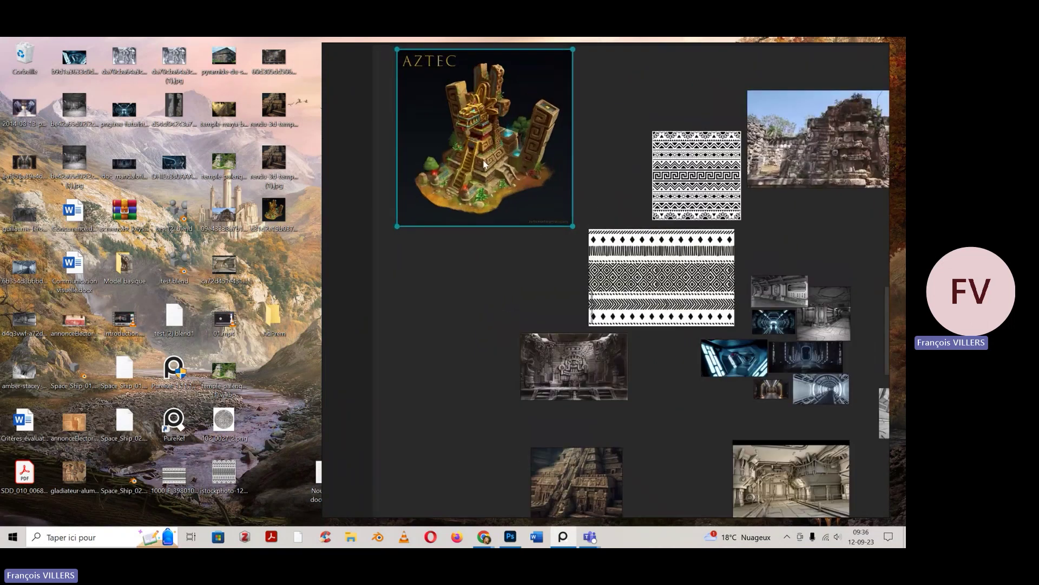
scroll(485, 164, up, 2)
middle_drag(592, 339, 492, 144)
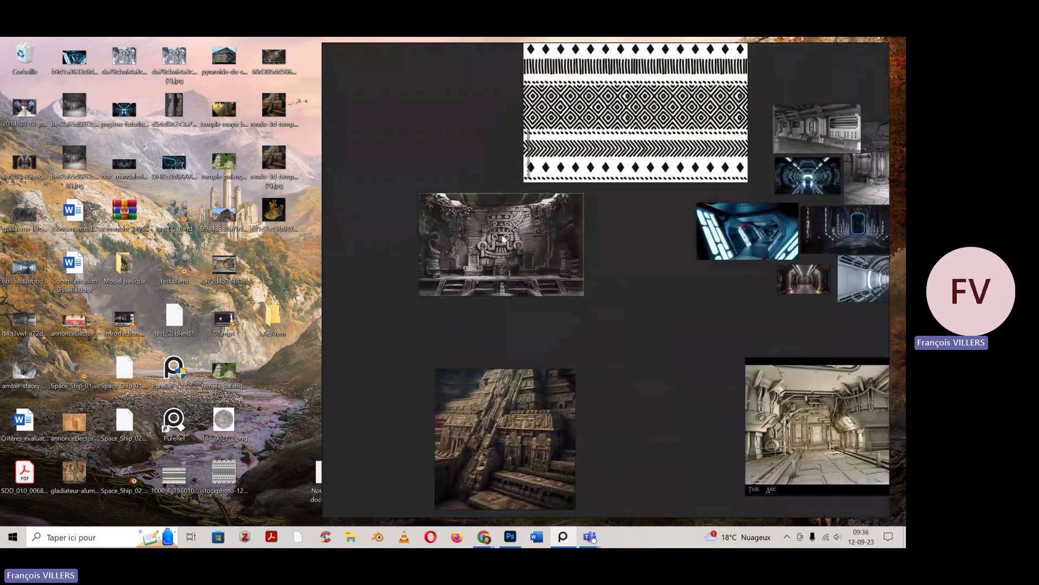
scroll(506, 250, up, 2)
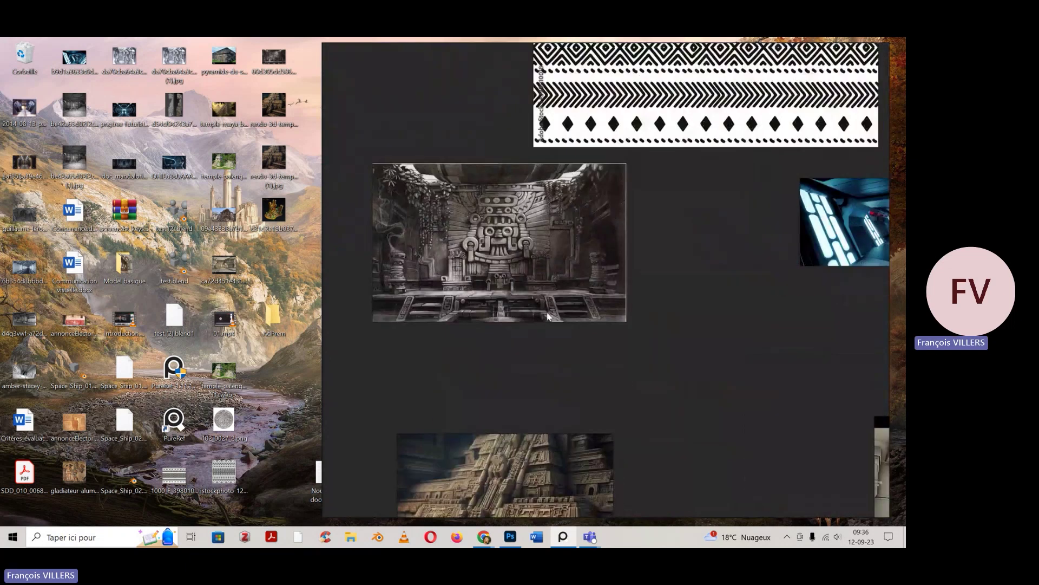
middle_drag(557, 391, 570, 279)
middle_drag(633, 444, 634, 365)
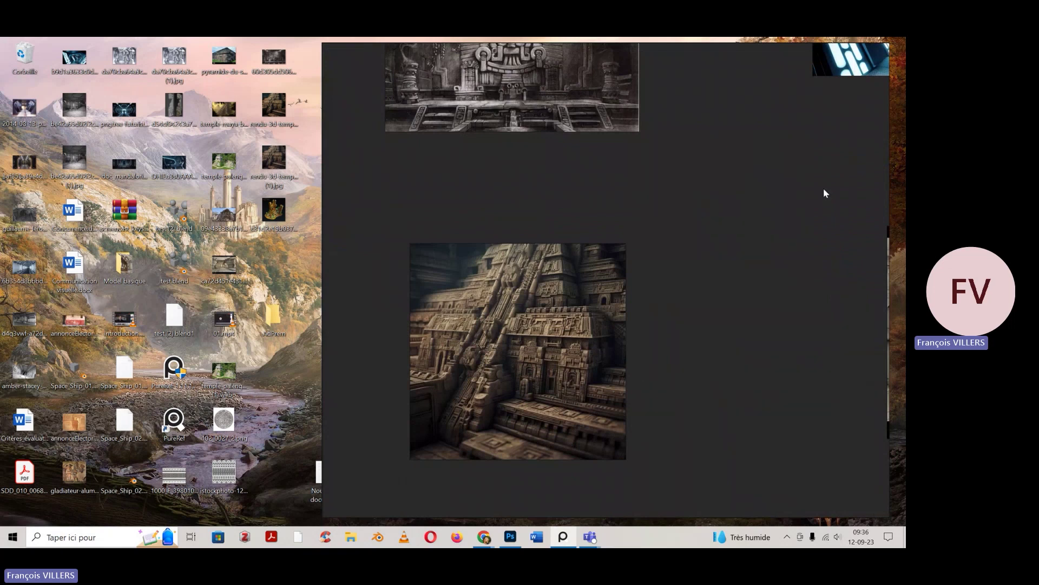
middle_drag(761, 201, 665, 373)
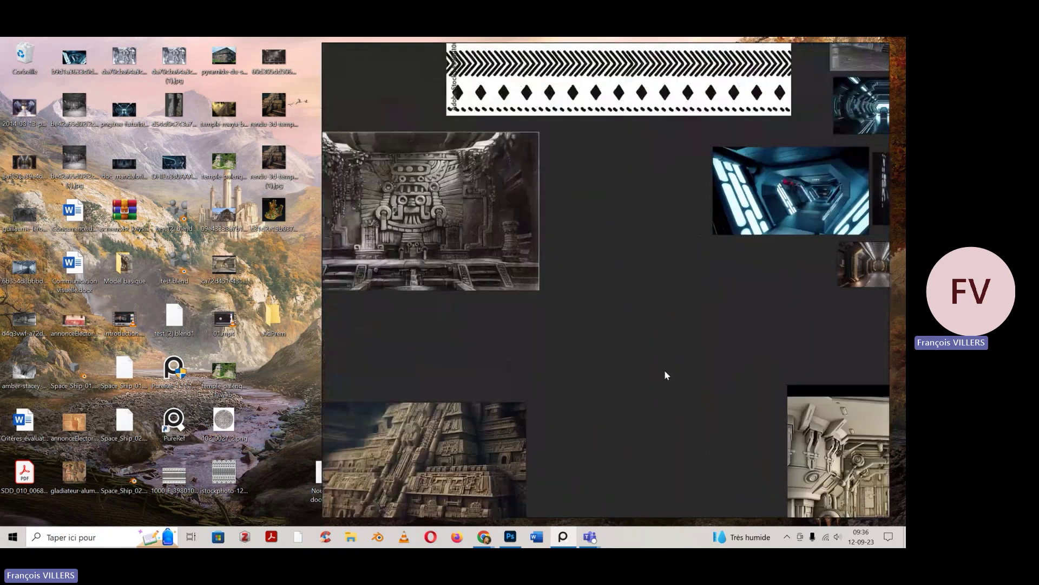
middle_drag(648, 193, 620, 355)
scroll(672, 142, down, 2)
middle_drag(641, 157, 576, 263)
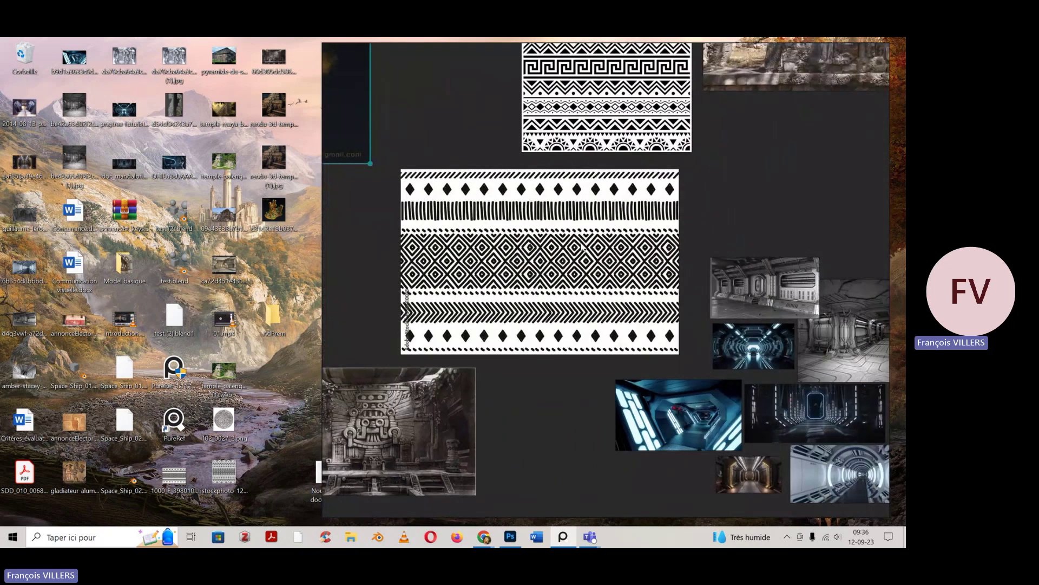
middle_drag(765, 151, 534, 163)
scroll(681, 207, up, 2)
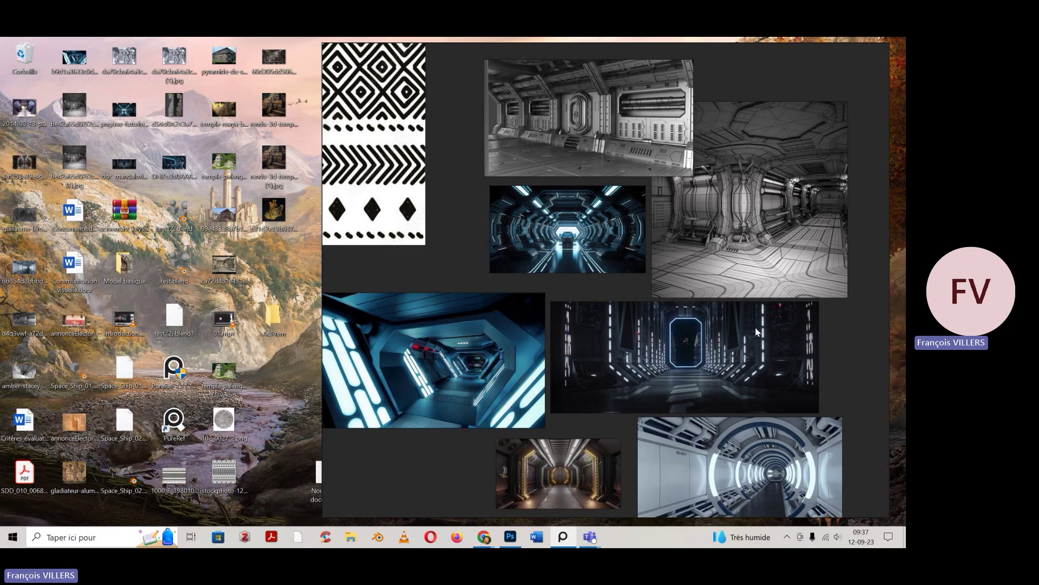
key(ctrl+p)
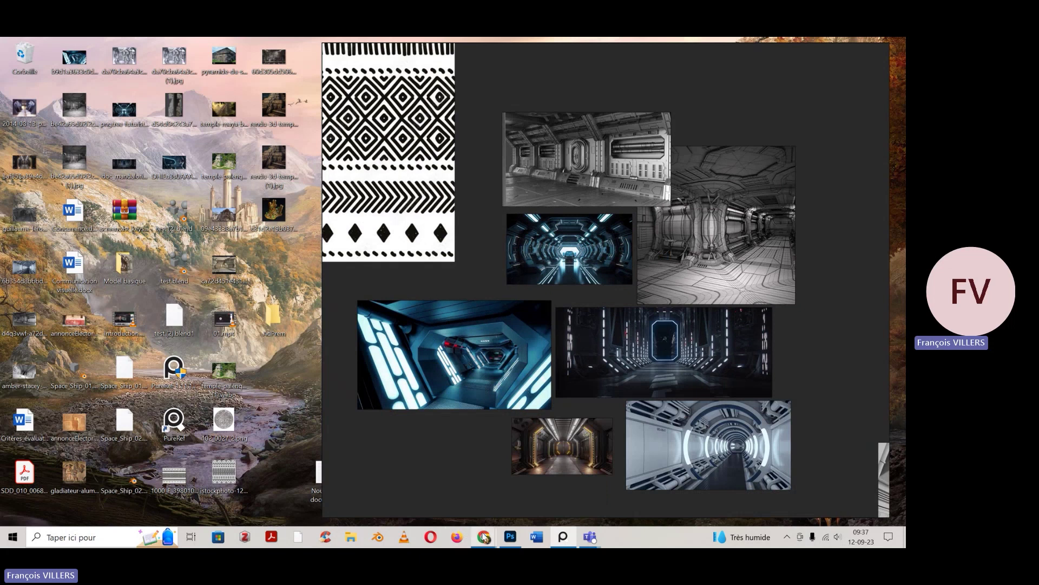
Switch to the browser, look over the GEO article on the differences between Mayas, Incas and Aztecs, and close it
mouse_move(484, 536)
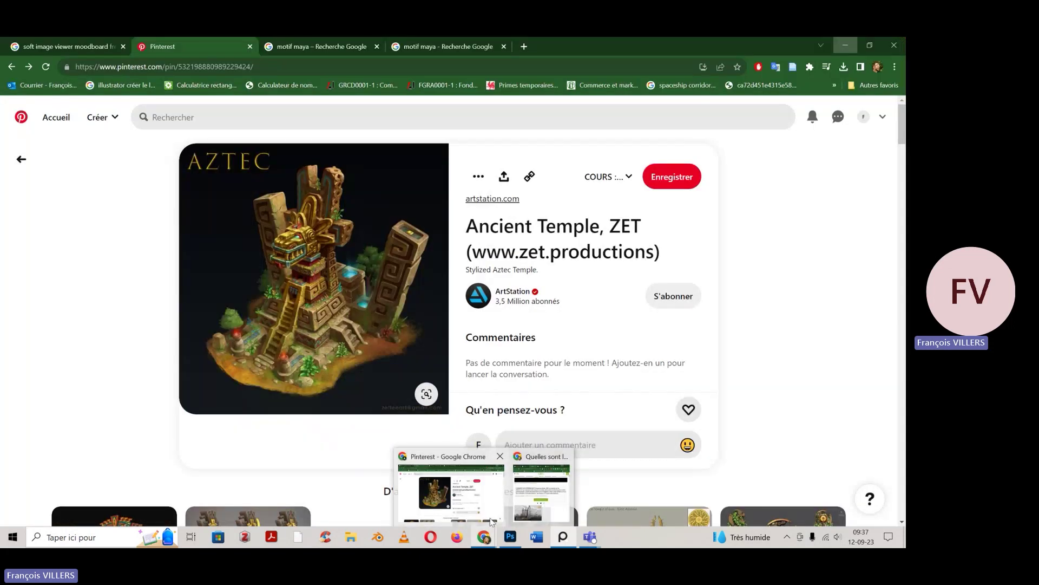
mouse_move(528, 500)
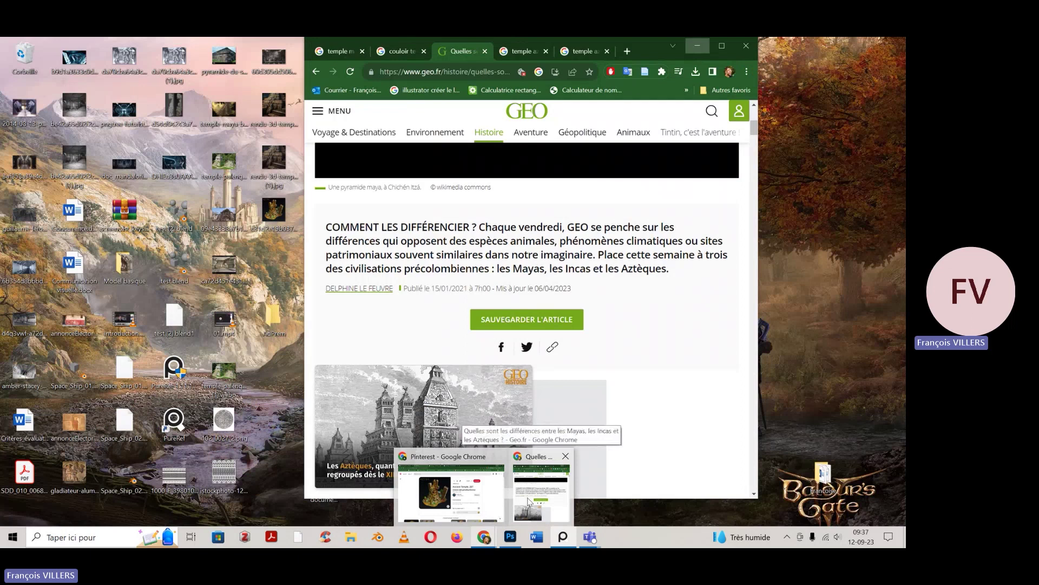
click(537, 495)
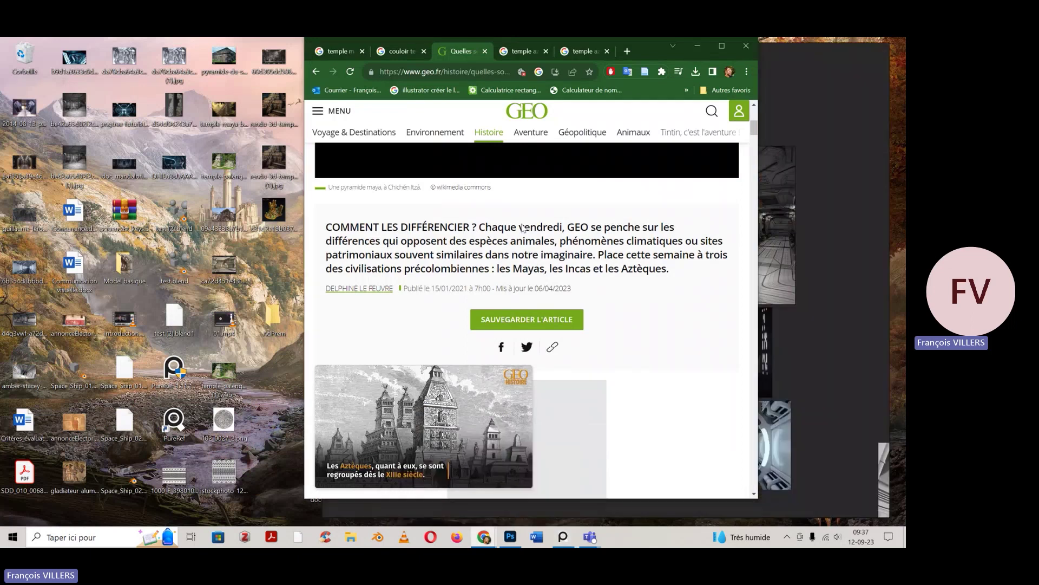
scroll(509, 238, up, 3)
scroll(490, 298, up, 2)
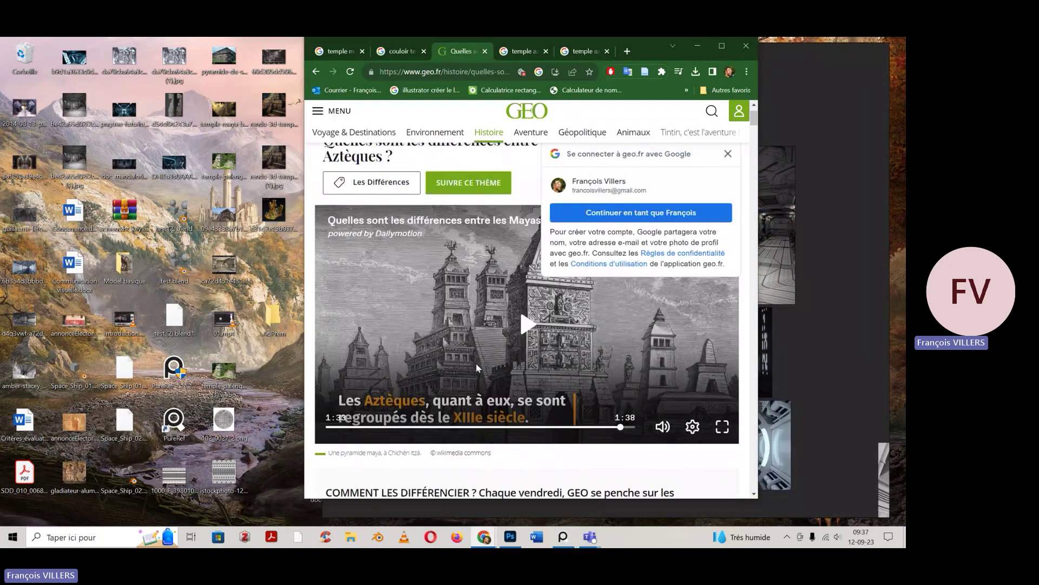
scroll(478, 369, down, 1)
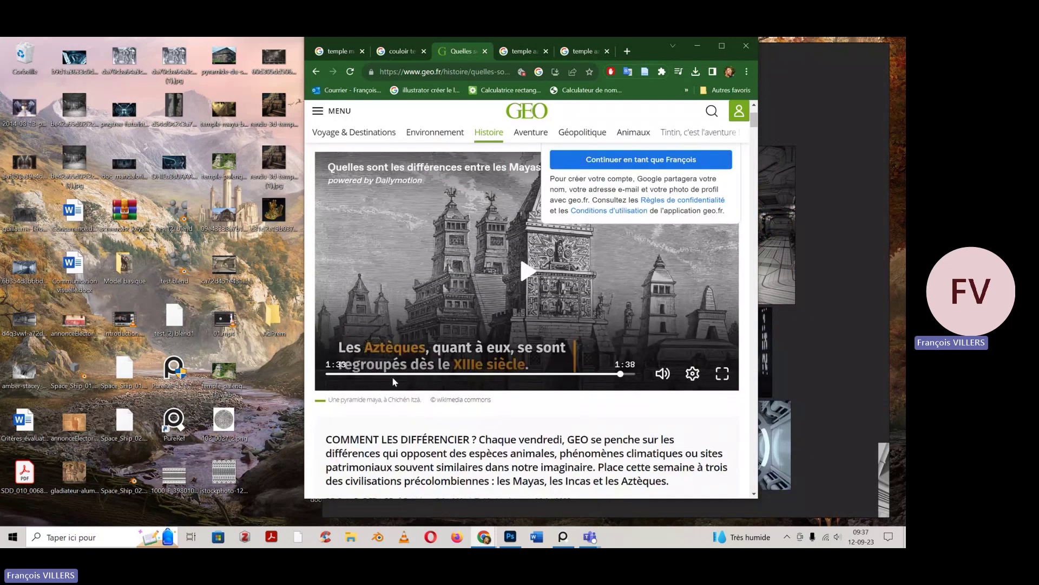
scroll(379, 325, down, 3)
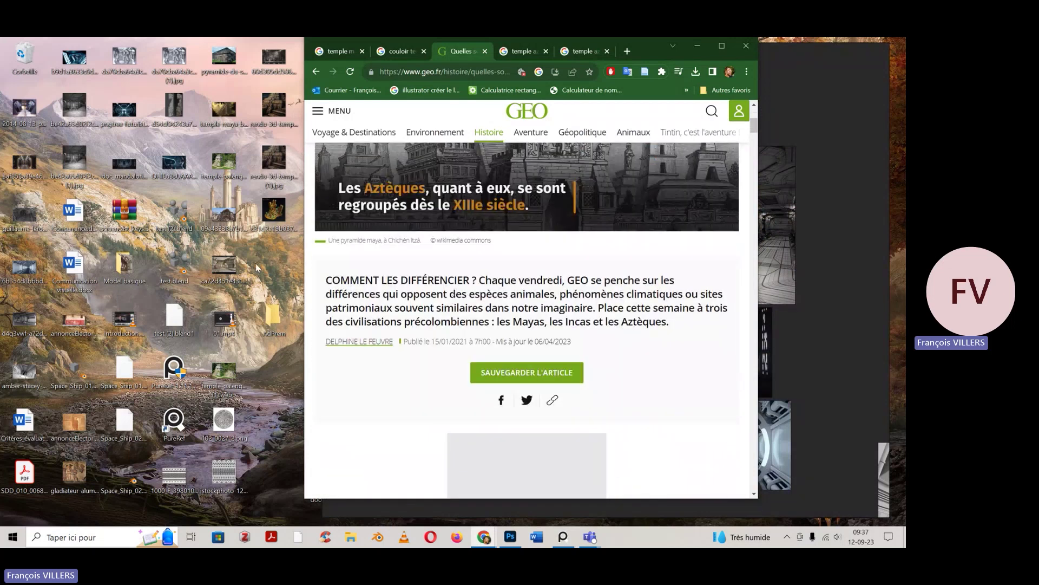
click(750, 50)
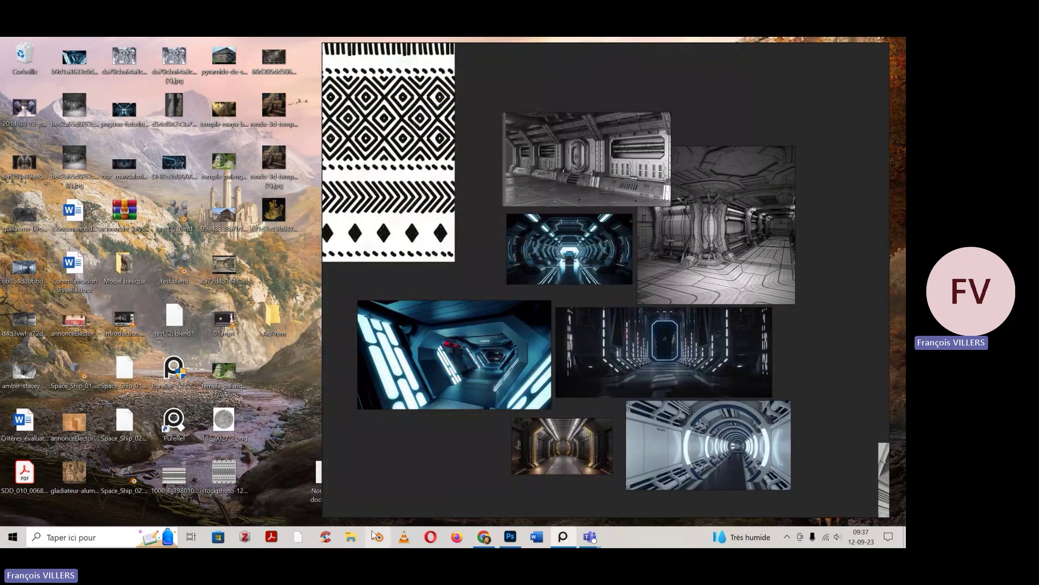
Launch Blender with its default cube scene, dismiss the splash screen and activate the 3D Cursor tool
click(350, 537)
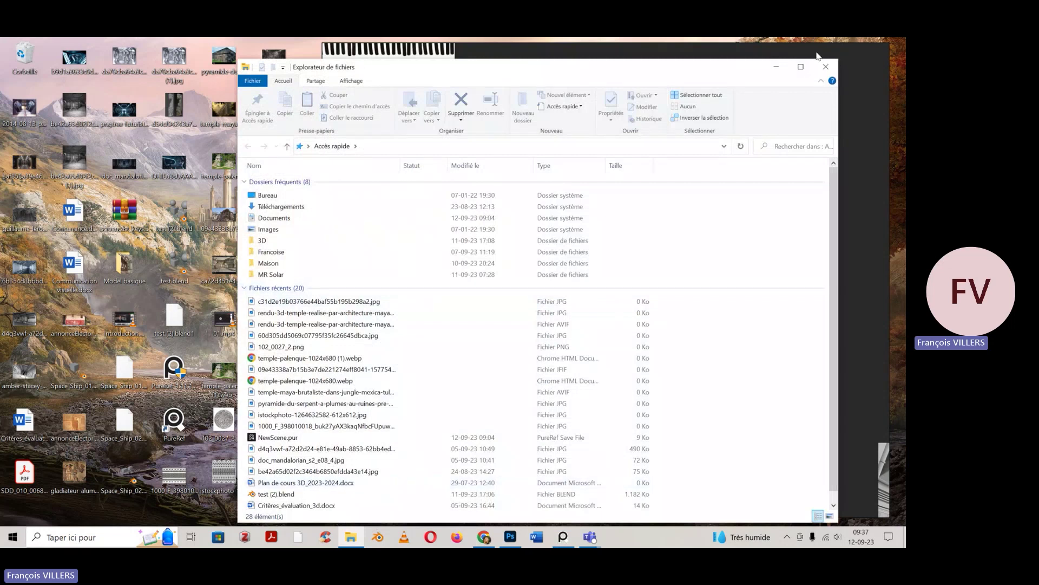
click(827, 69)
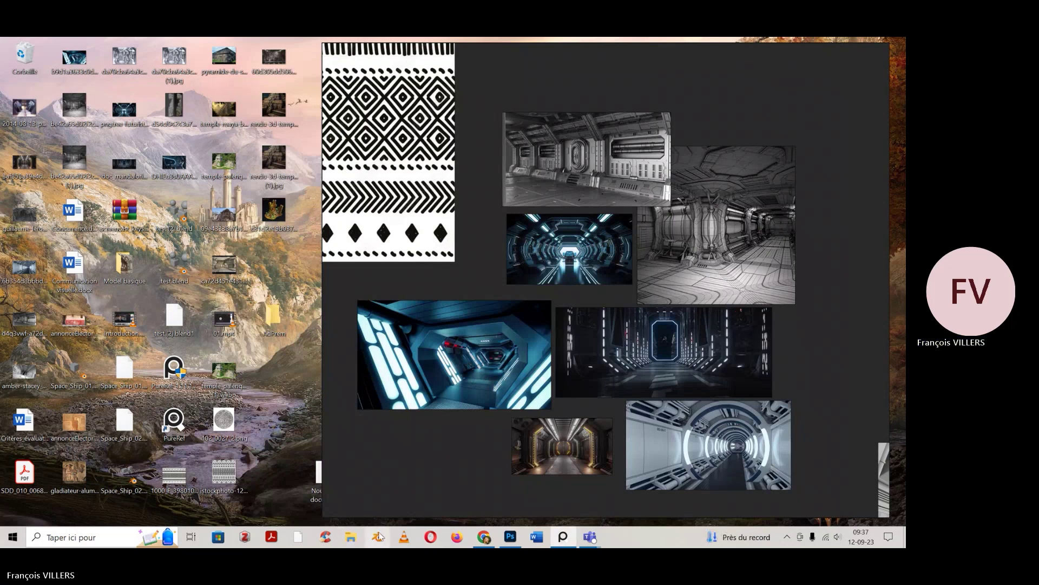
click(377, 537)
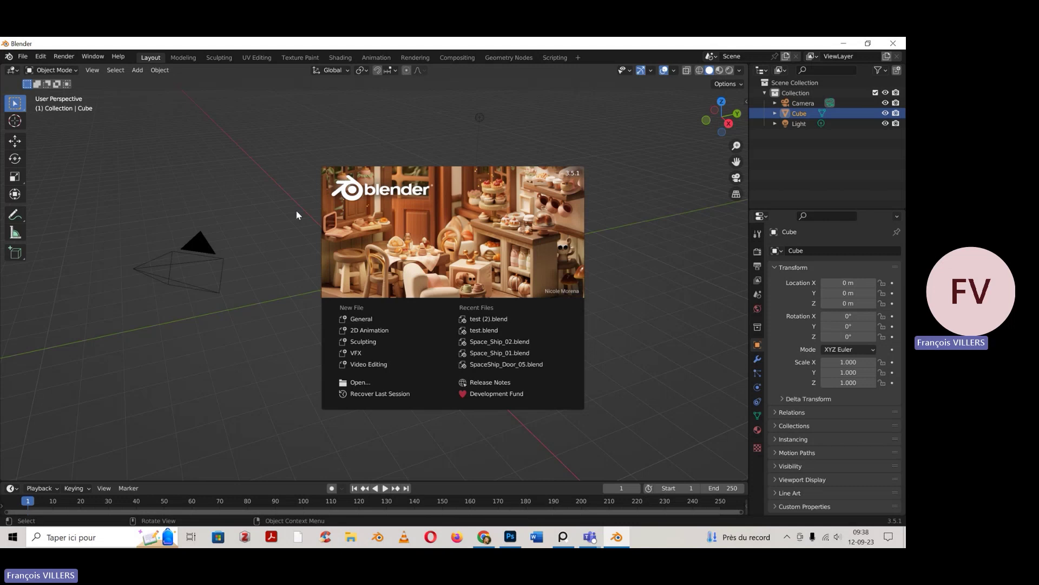
click(303, 232)
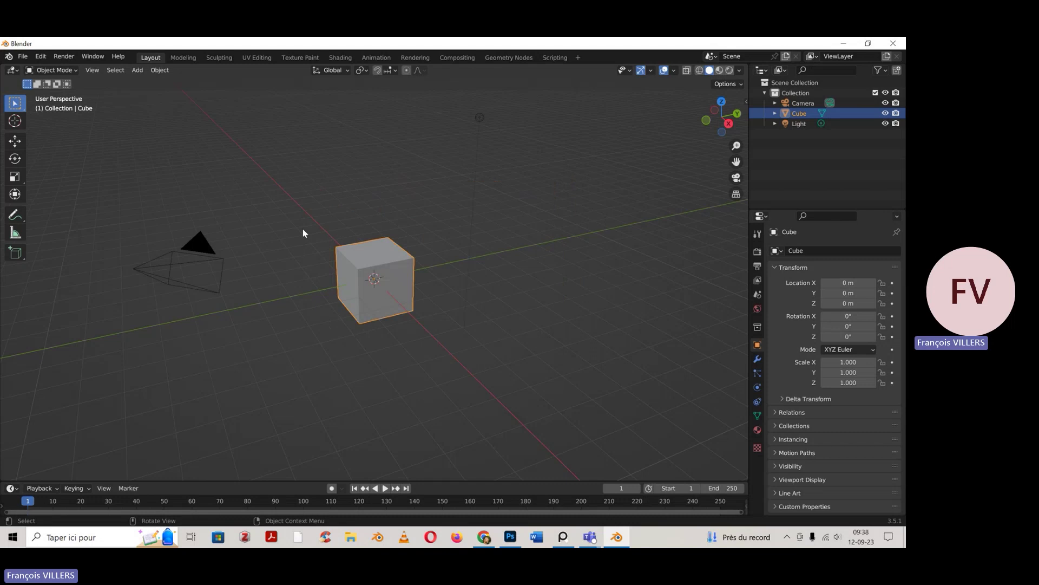
key(space)
click(303, 233)
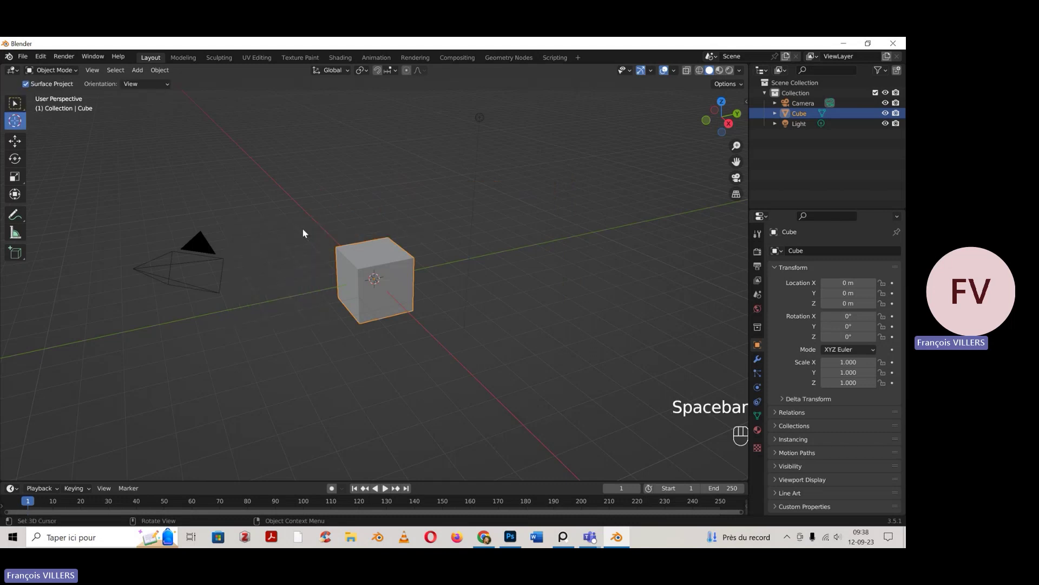
Set the scene's length unit to Centimeters, keeping the Metric unit system
click(41, 56)
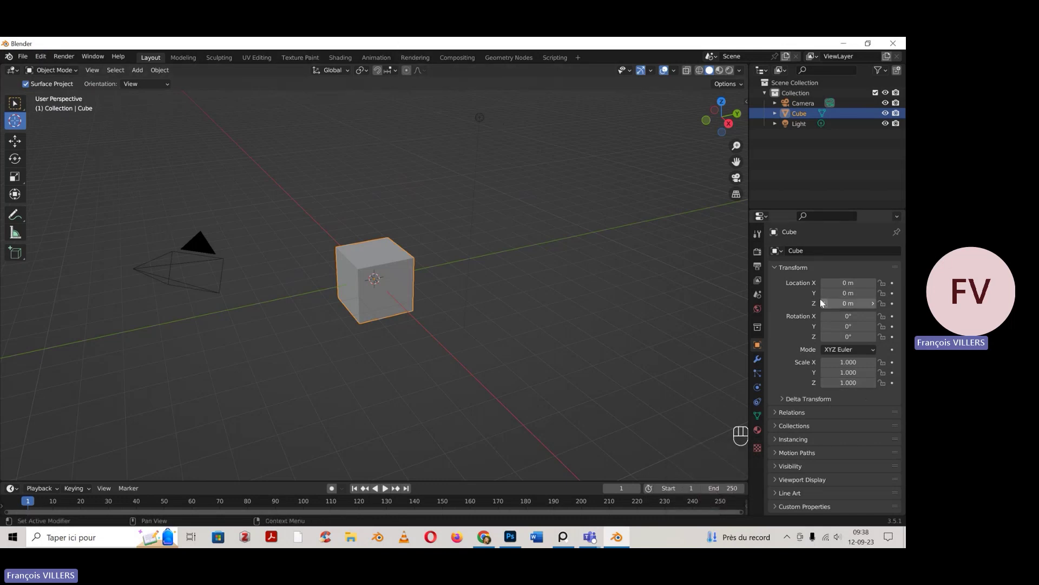
click(758, 294)
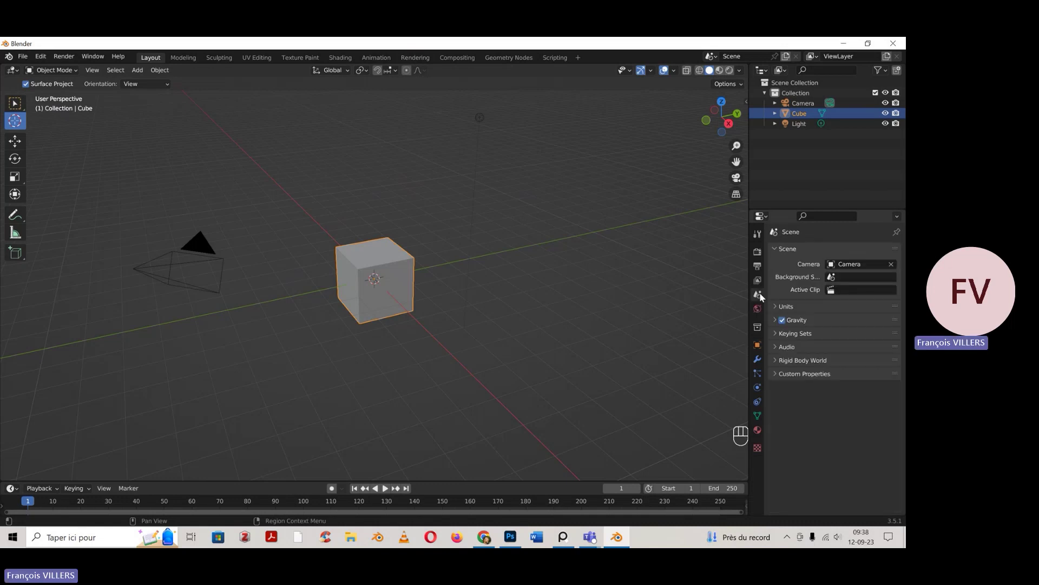
click(786, 306)
click(844, 322)
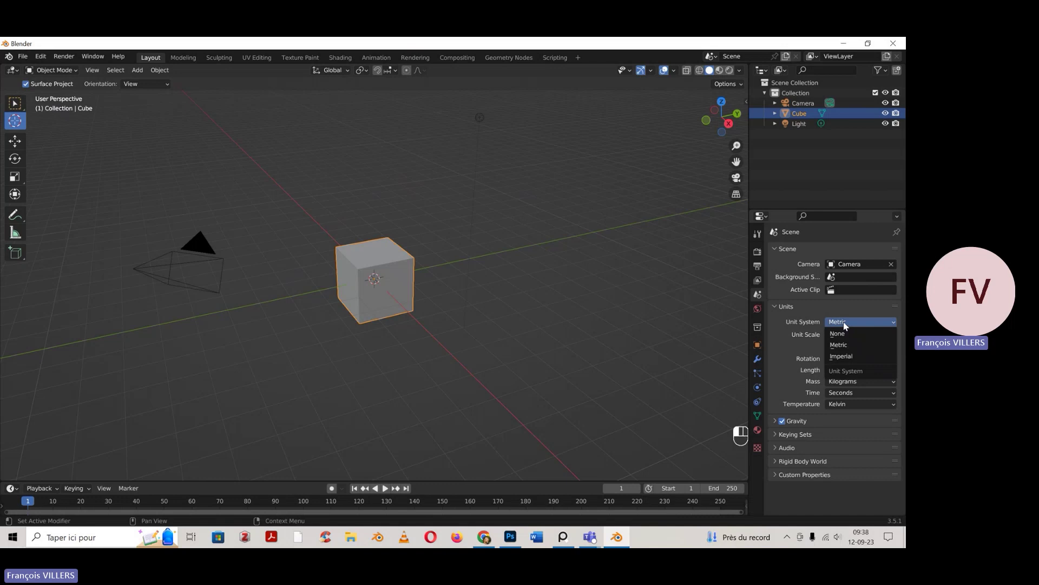
click(854, 324)
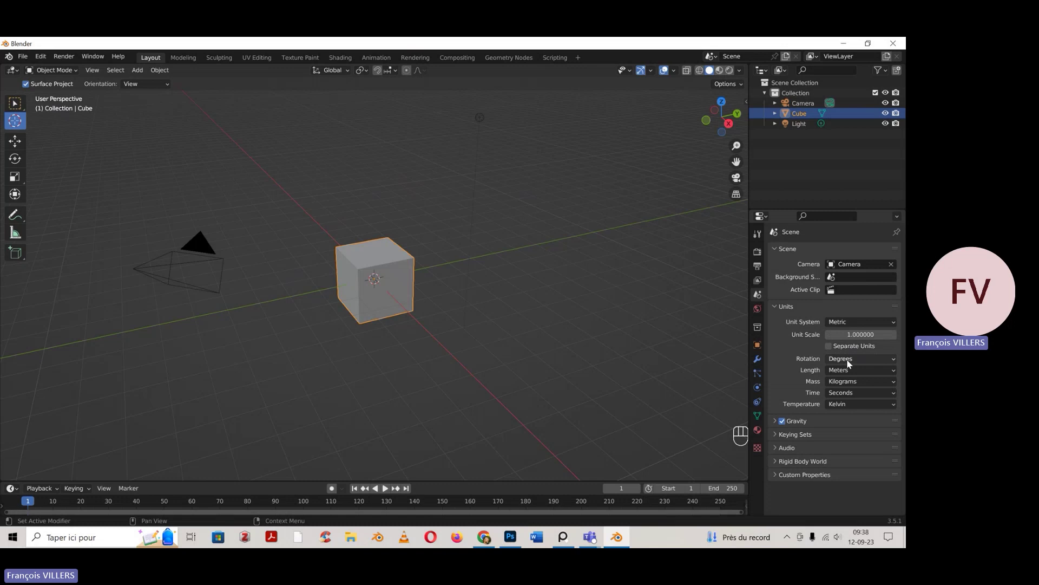
click(852, 369)
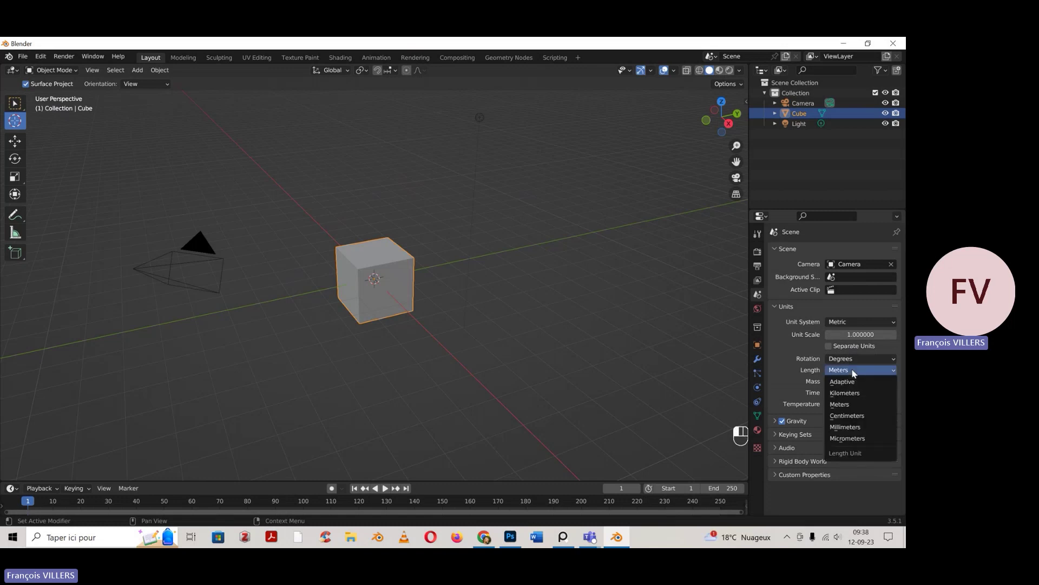
click(854, 415)
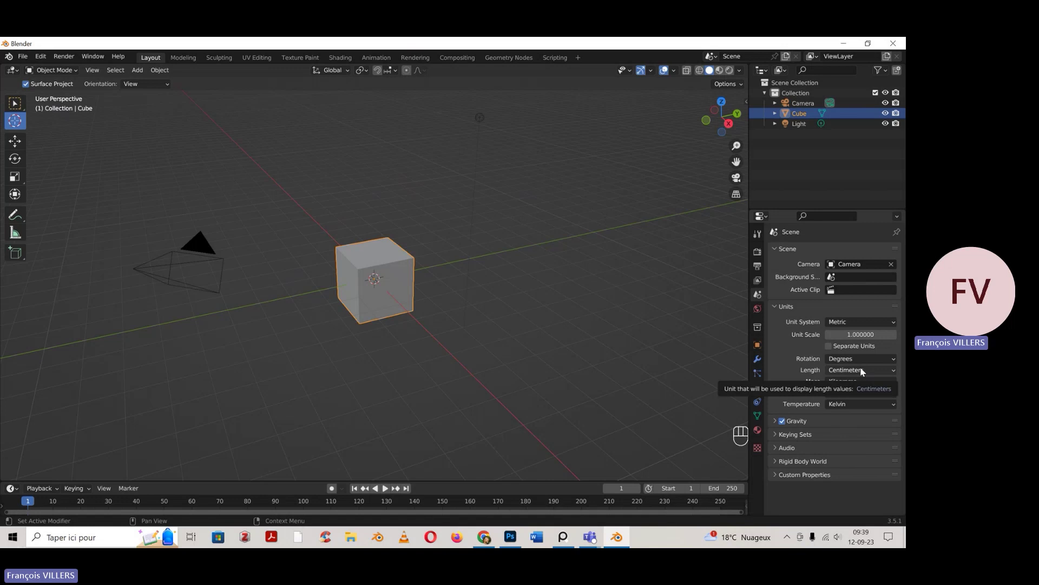
Switch to PureRef, look over the whole set of references, and show the bare desktop
click(563, 537)
scroll(600, 266, down, 6)
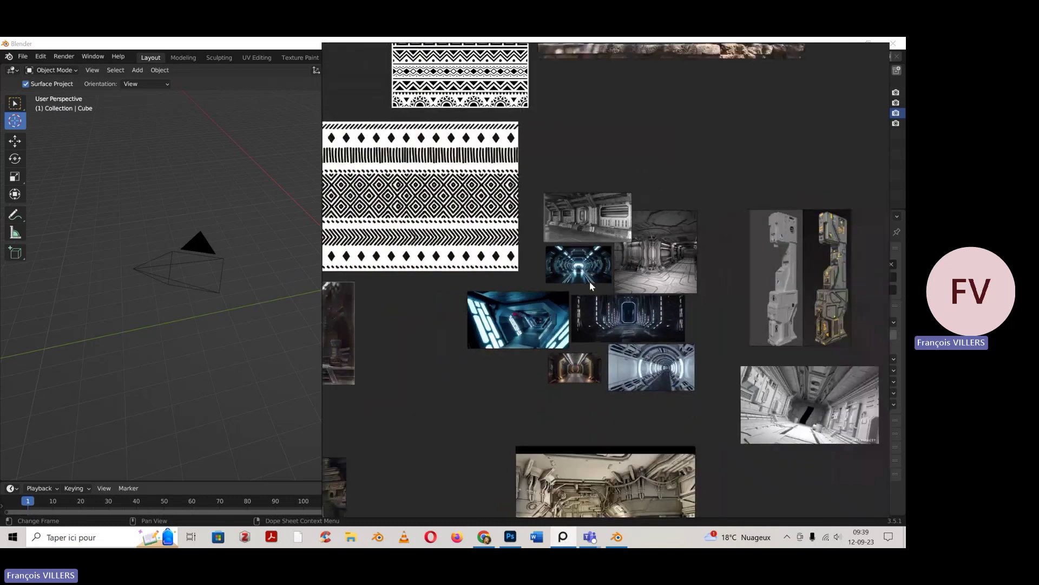
middle_drag(481, 416, 642, 336)
click(904, 537)
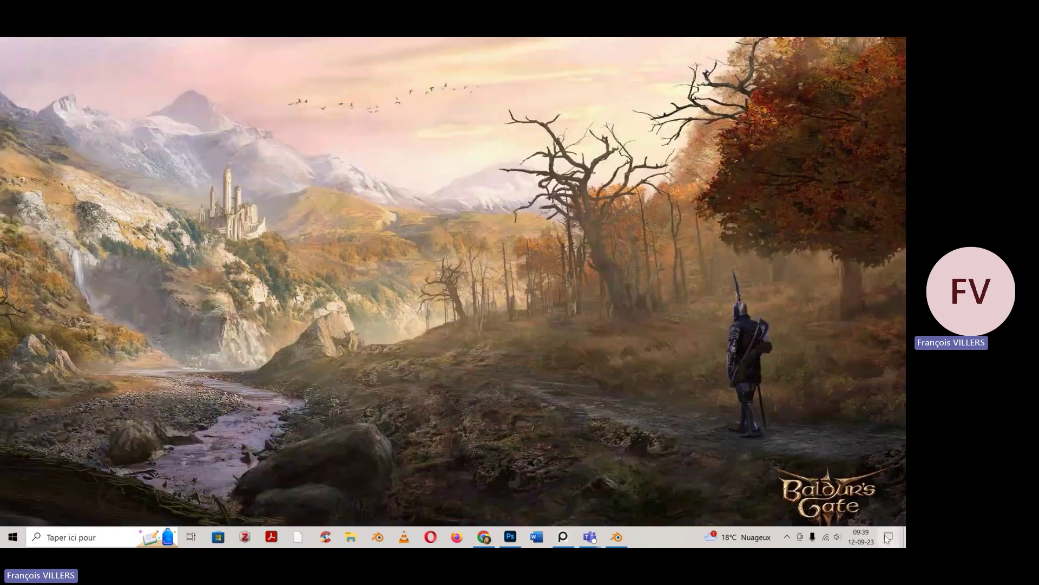
Open the black-and-white spaceship corridor drawing from the desktop, move its window clear of the icons, and return to Blender
double_click(124, 57)
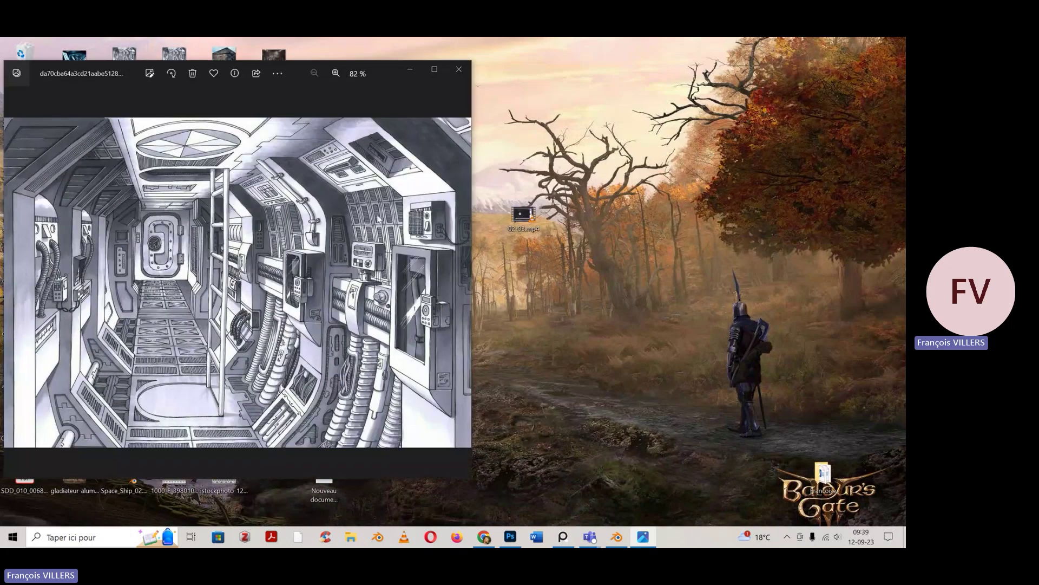
drag(383, 67, 781, 101)
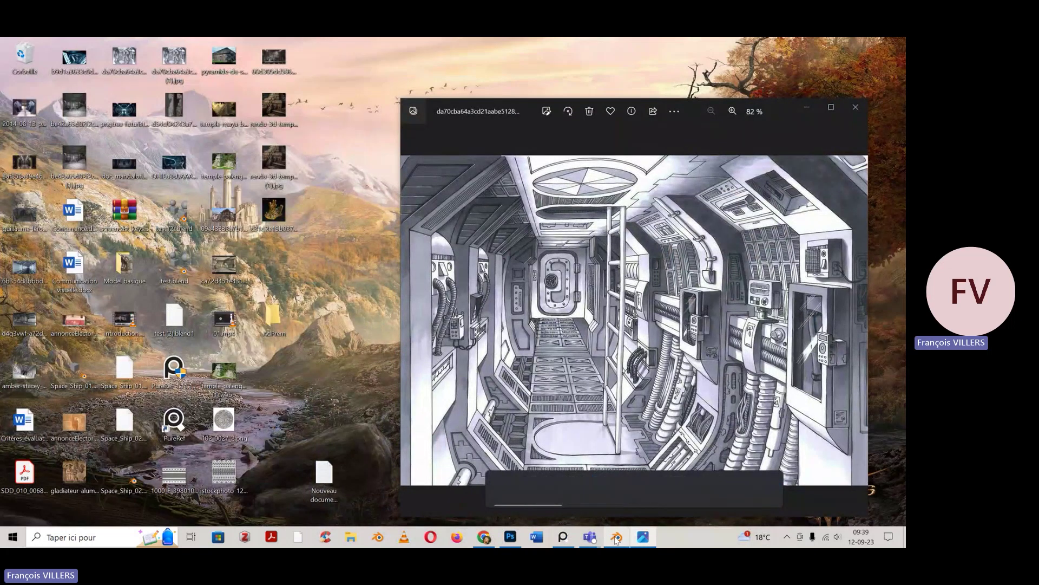
mouse_move(616, 538)
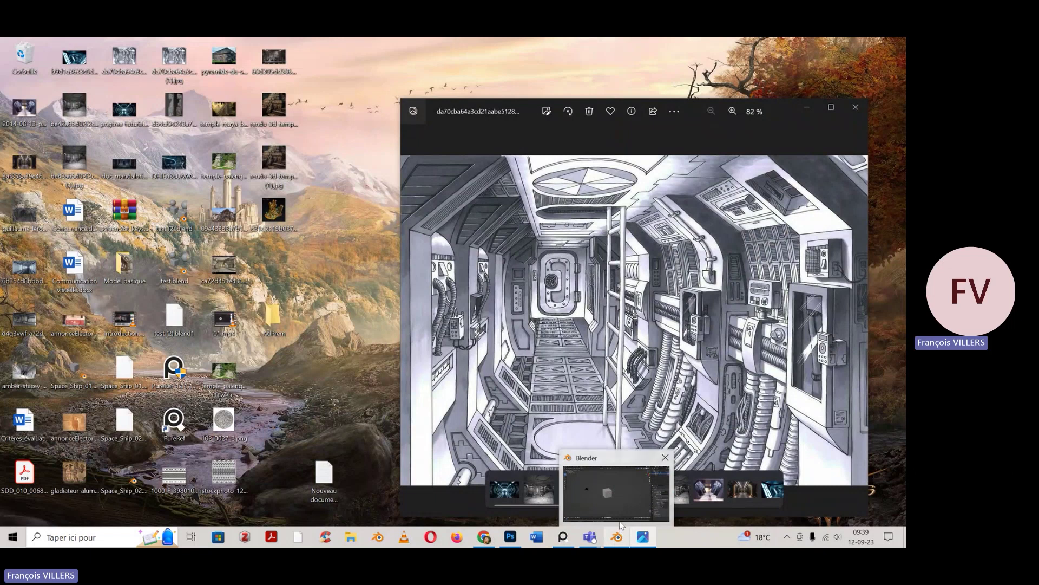
click(620, 535)
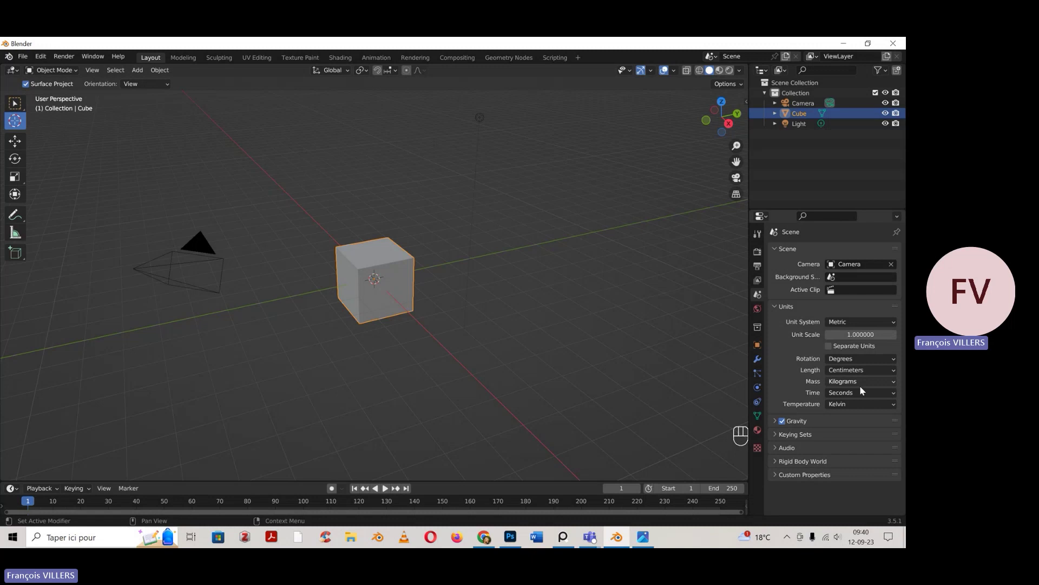
Save the Blender scene on the Desktop as Space_Ship_001.blend, basing the name on the existing Space_Ship_01.blend
click(23, 57)
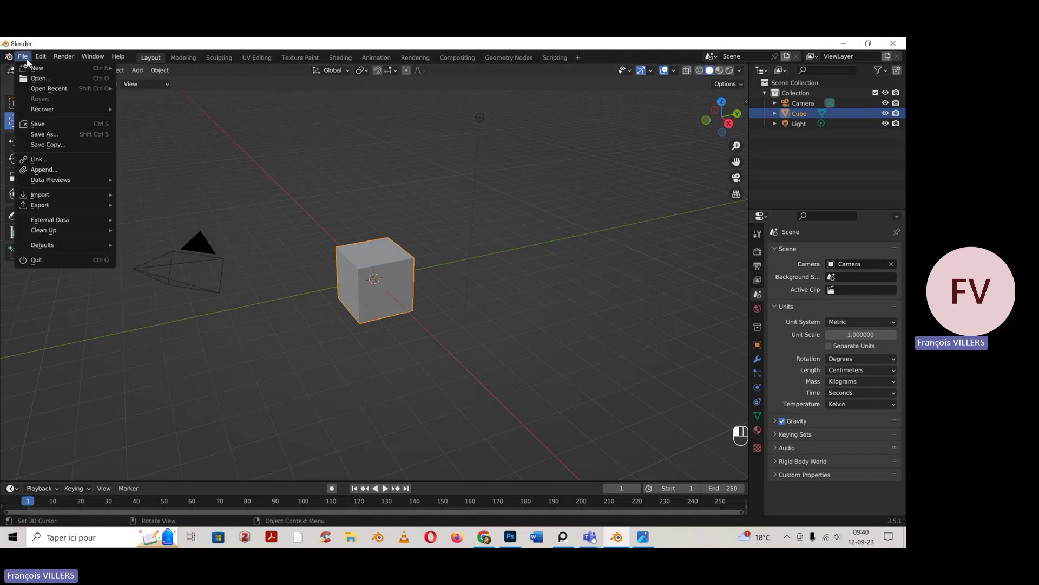
click(43, 135)
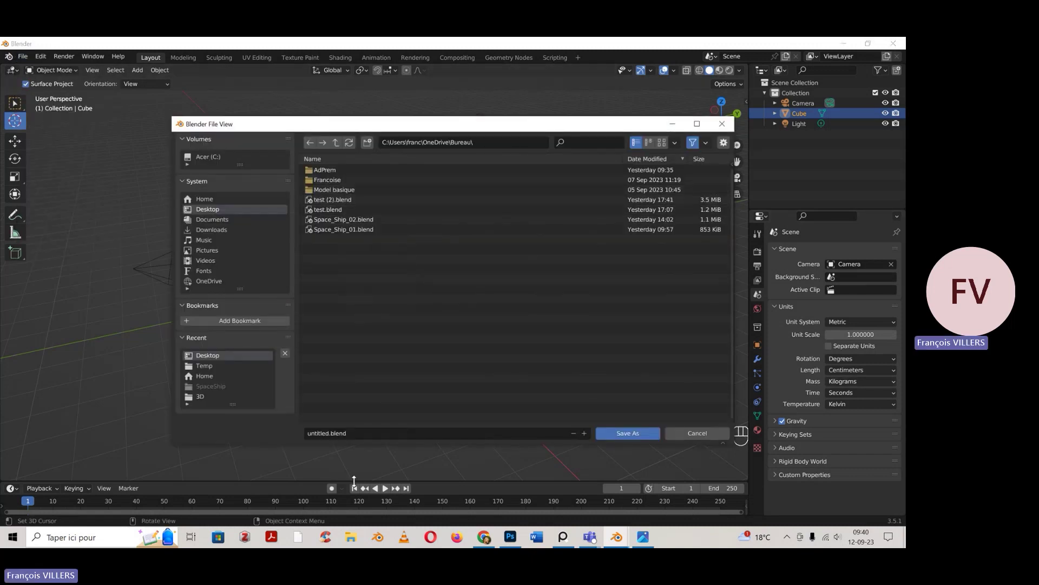
click(346, 229)
click(346, 433)
click(346, 433)
text(001)
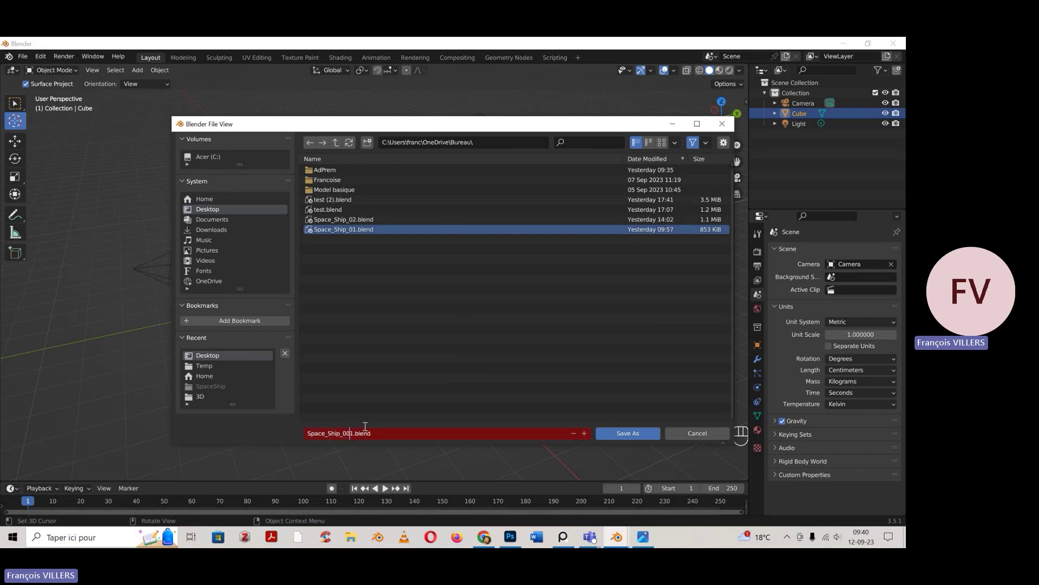
click(633, 437)
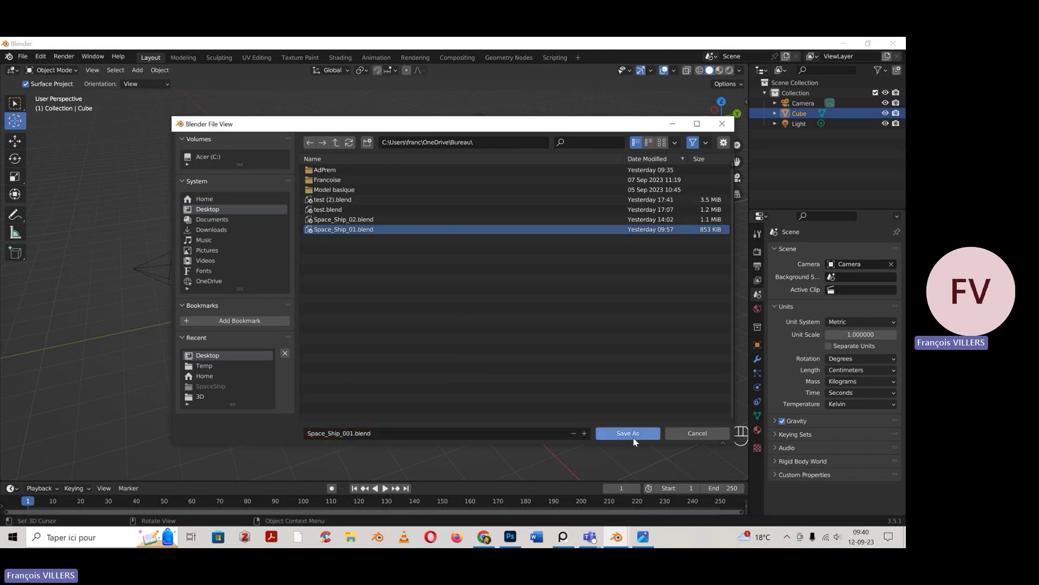
click(622, 430)
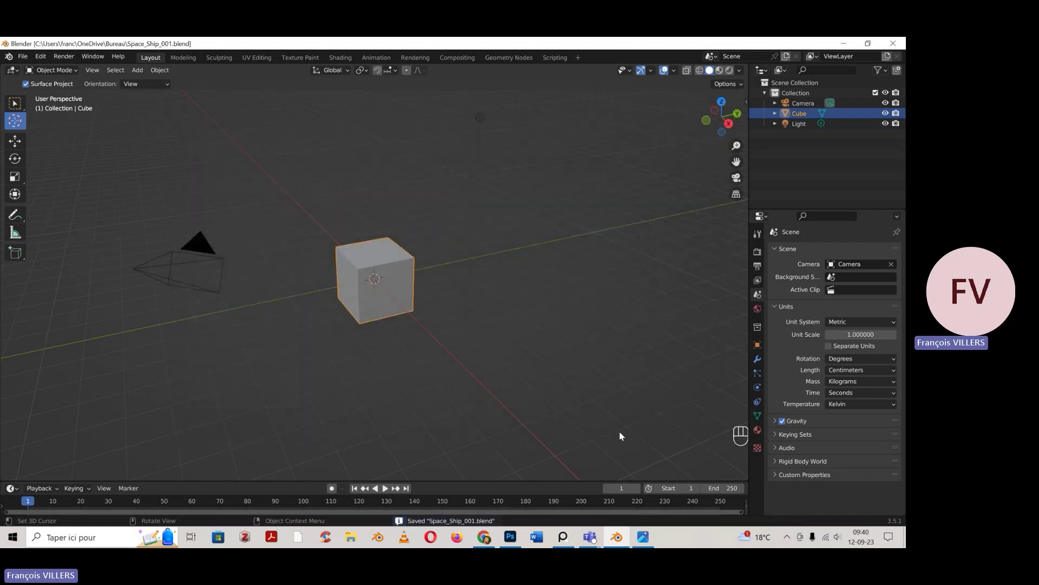
Switch to PureRef and examine the sci-fi corridor and mechanical pillar references up close
middle_drag(393, 242, 407, 292)
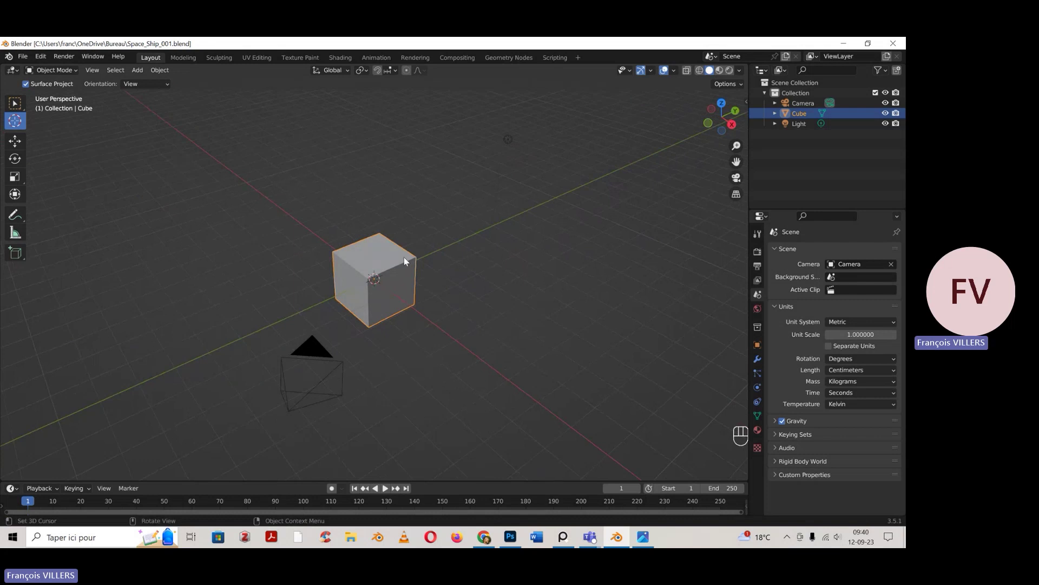
scroll(408, 252, up, 2)
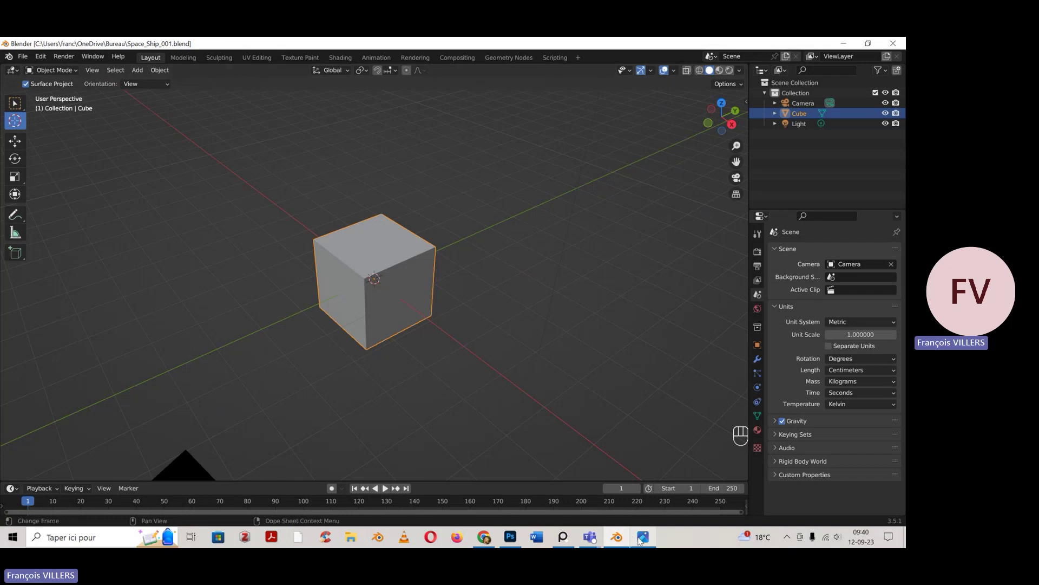
mouse_move(640, 540)
mouse_move(563, 538)
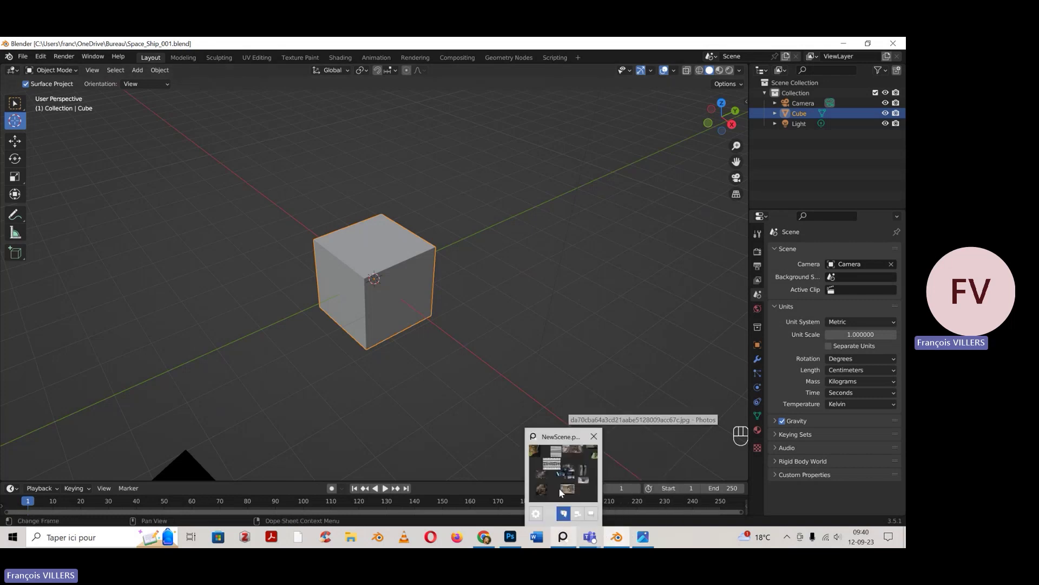
click(559, 471)
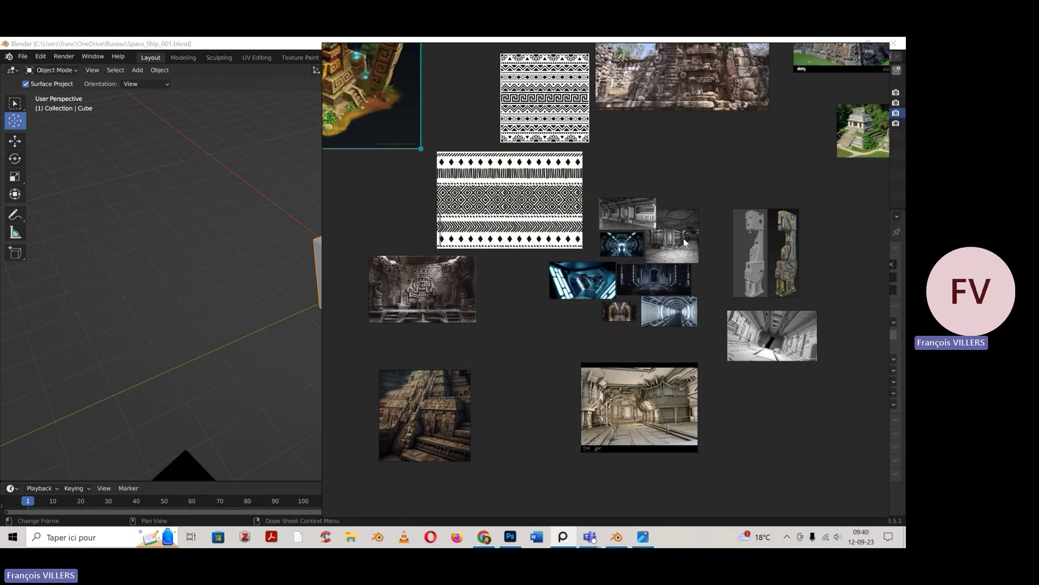
scroll(686, 242, up, 3)
scroll(743, 332, up, 2)
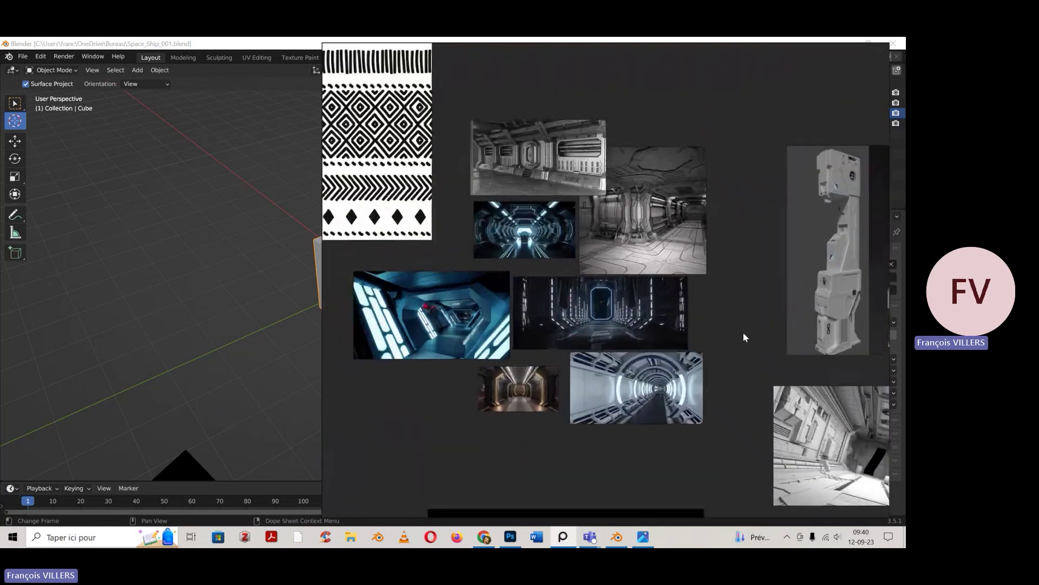
middle_drag(740, 339, 647, 462)
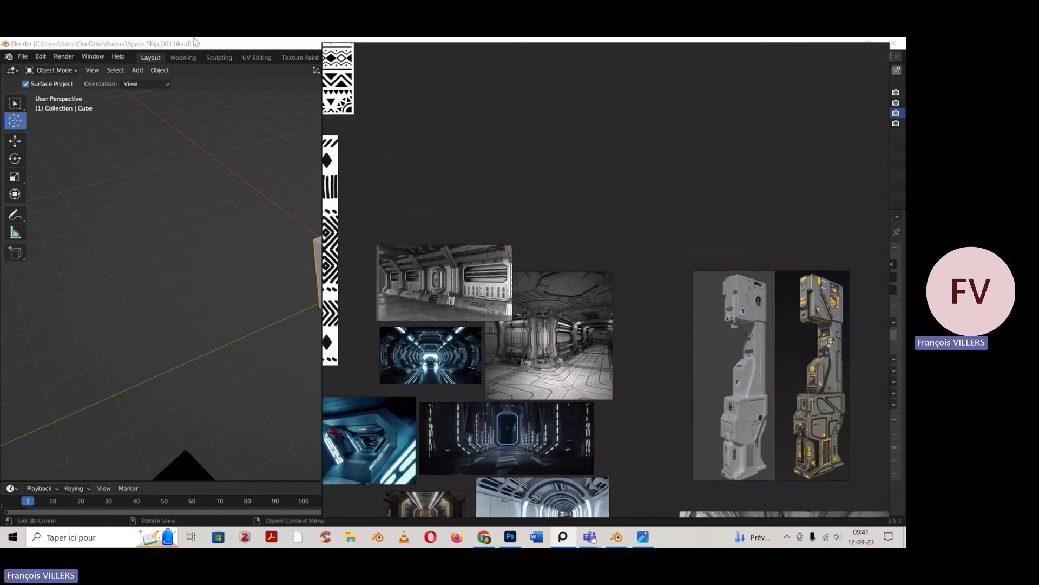
Uncover the desktop, view the grey sci-fi corridor render with pipes and floor grates, and return to the maximised Blender window
drag(260, 45, 509, 54)
double_click(29, 222)
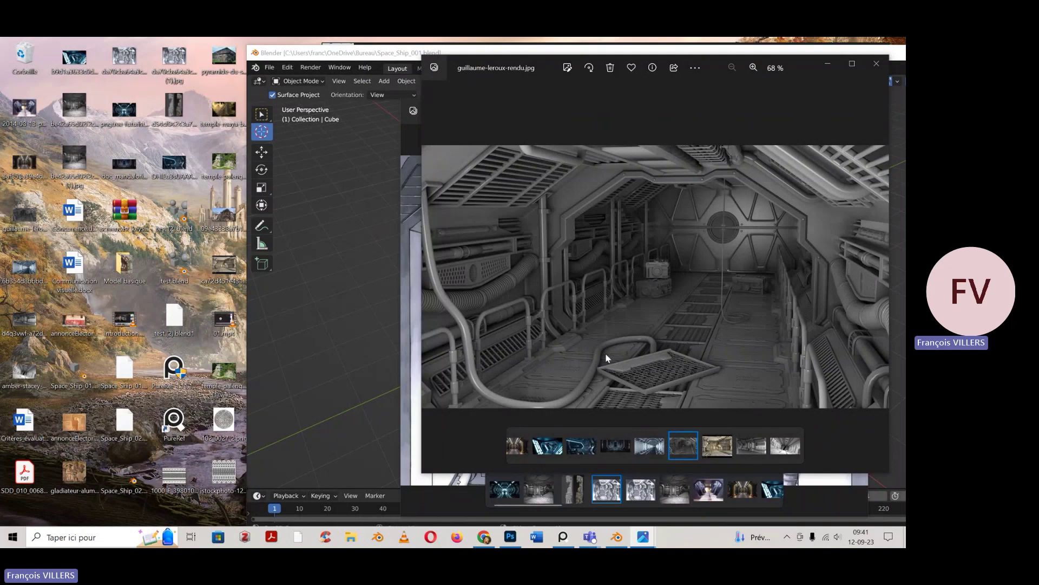
click(322, 217)
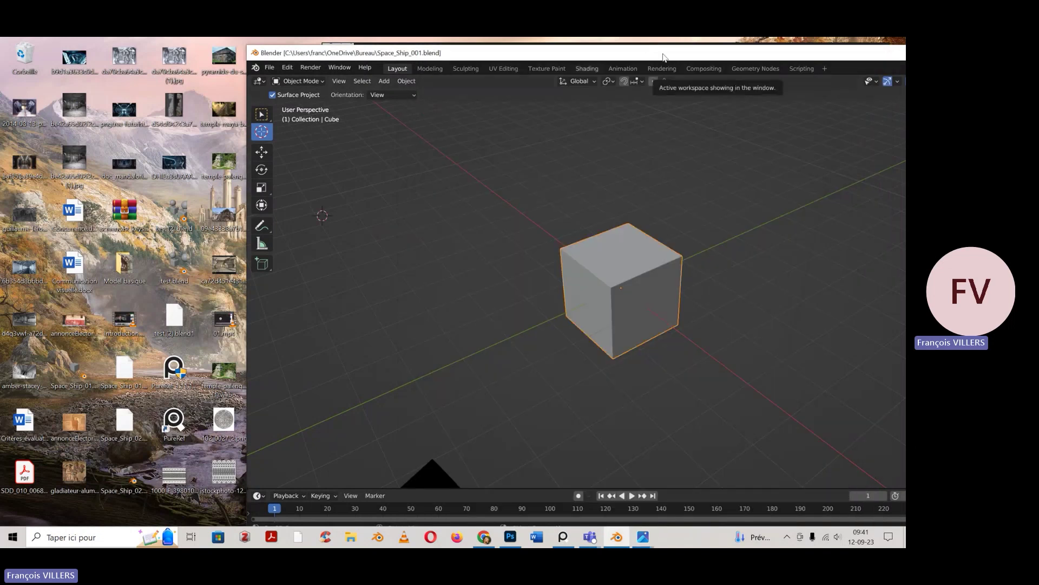
double_click(664, 54)
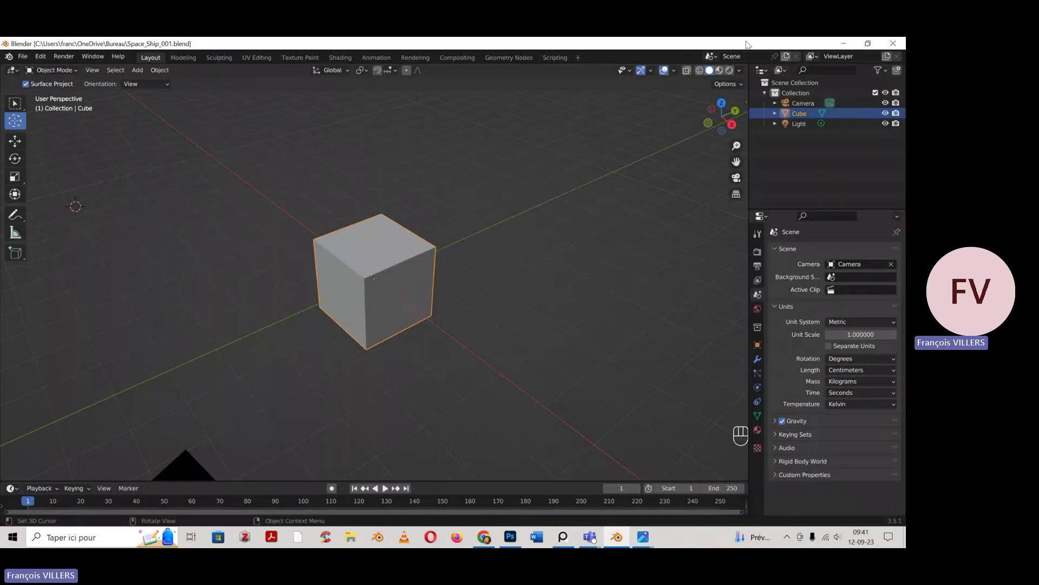
Rename the default cube as Caisse_outils
double_click(798, 115)
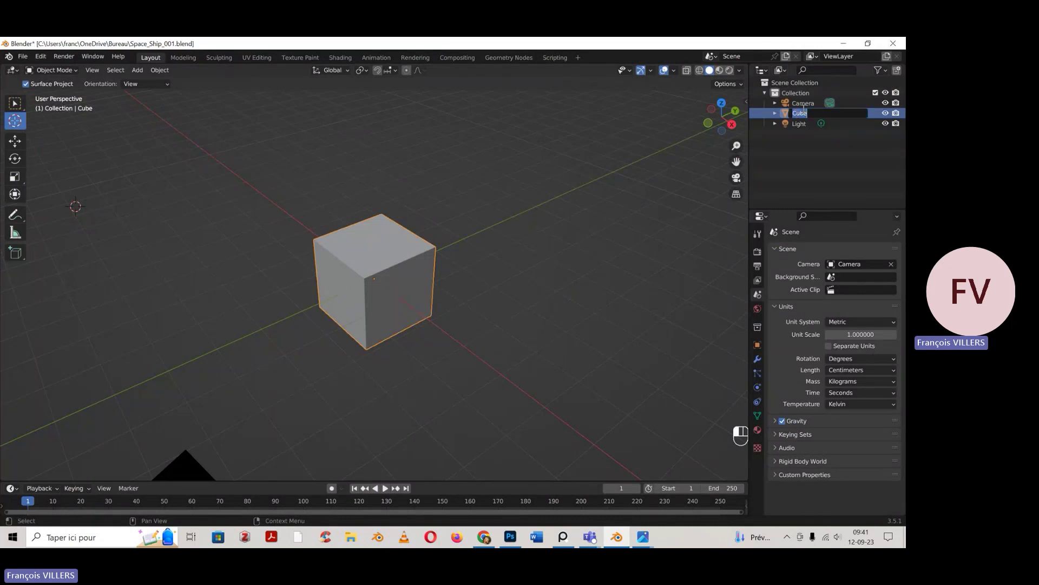
text(Objet)
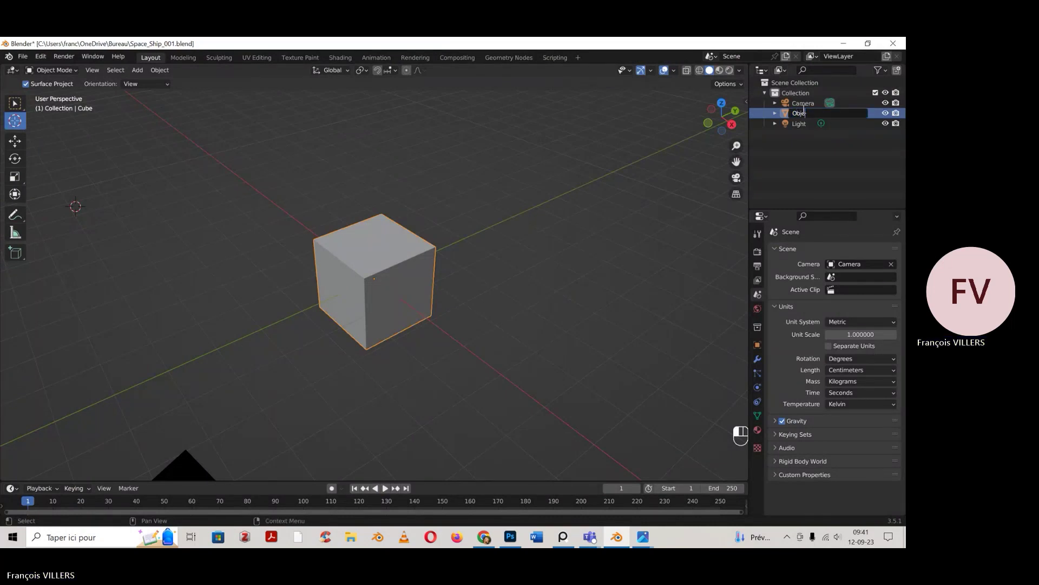
key(BackSpace)
key(BackSpace)
key(BackSpace)
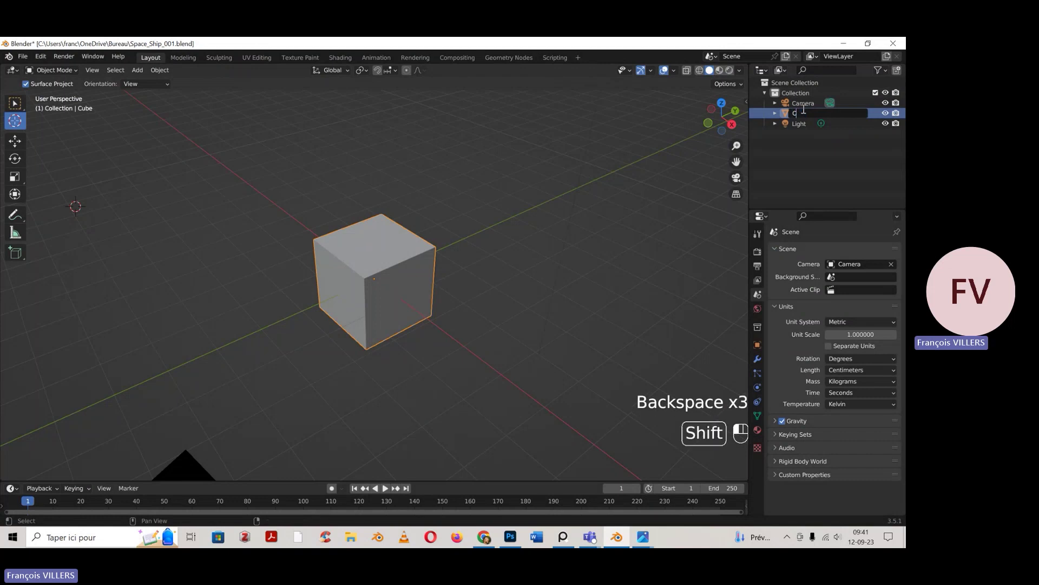
text(isse)
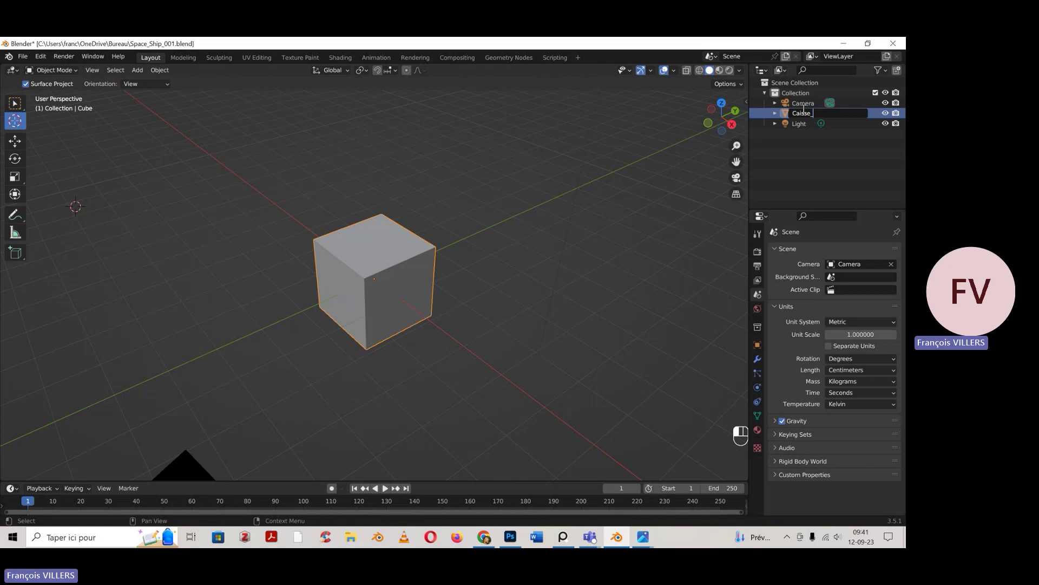
text(_outils)
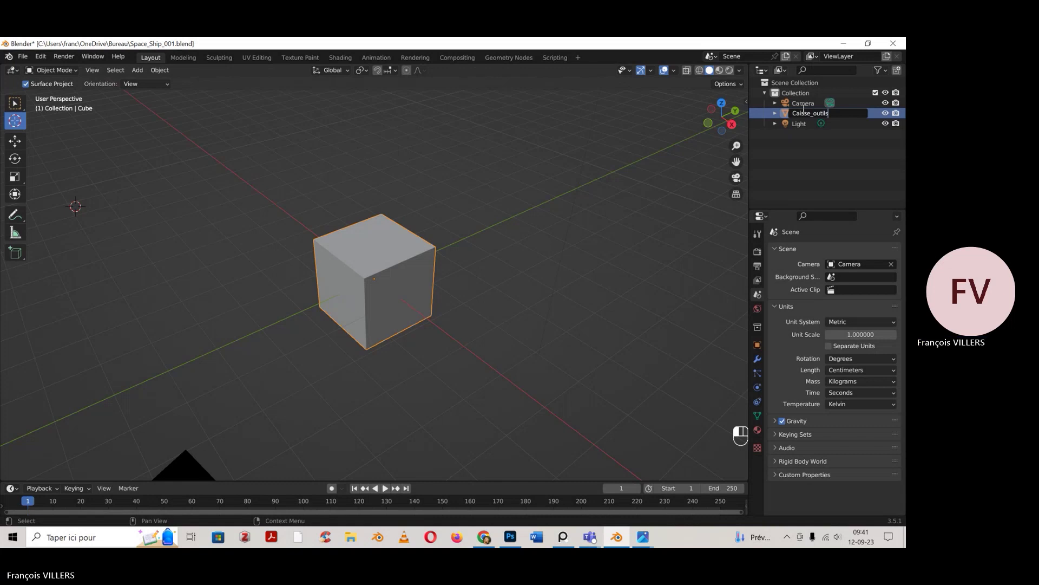
key(Return)
Create a new collection in the scene and move Caisse_outils into it
right_click(787, 145)
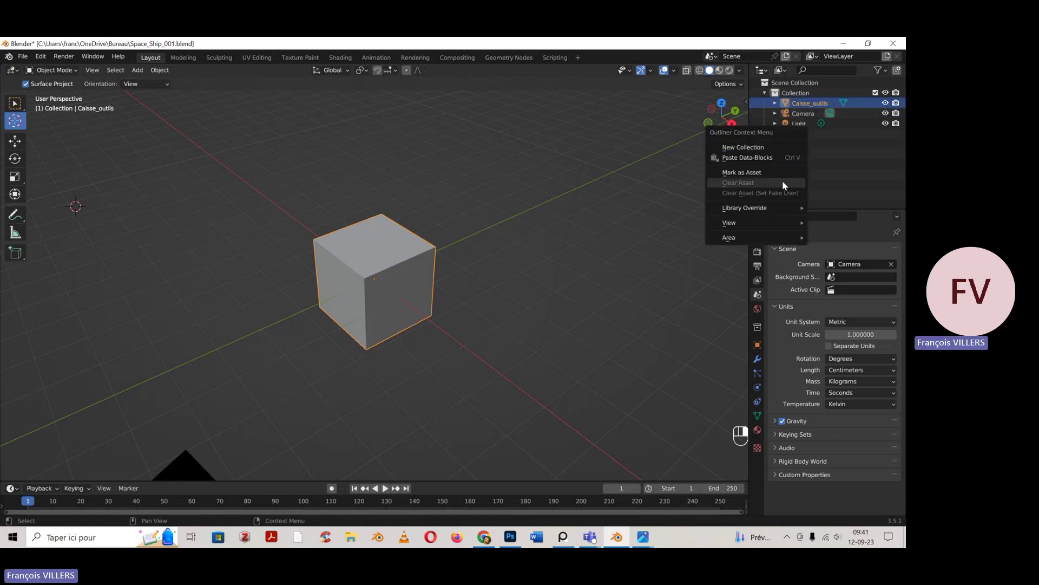
click(777, 146)
click(882, 136)
drag(810, 102, 802, 126)
Rename the collection holding Caisse_outils as Objets_mobiles
double_click(801, 124)
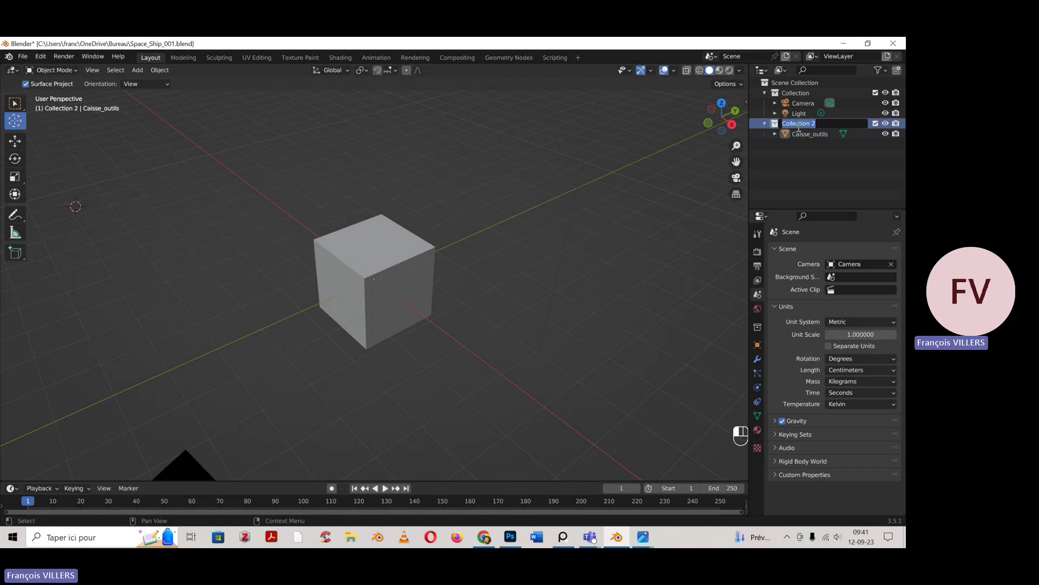
text(Objets)
key(shift)
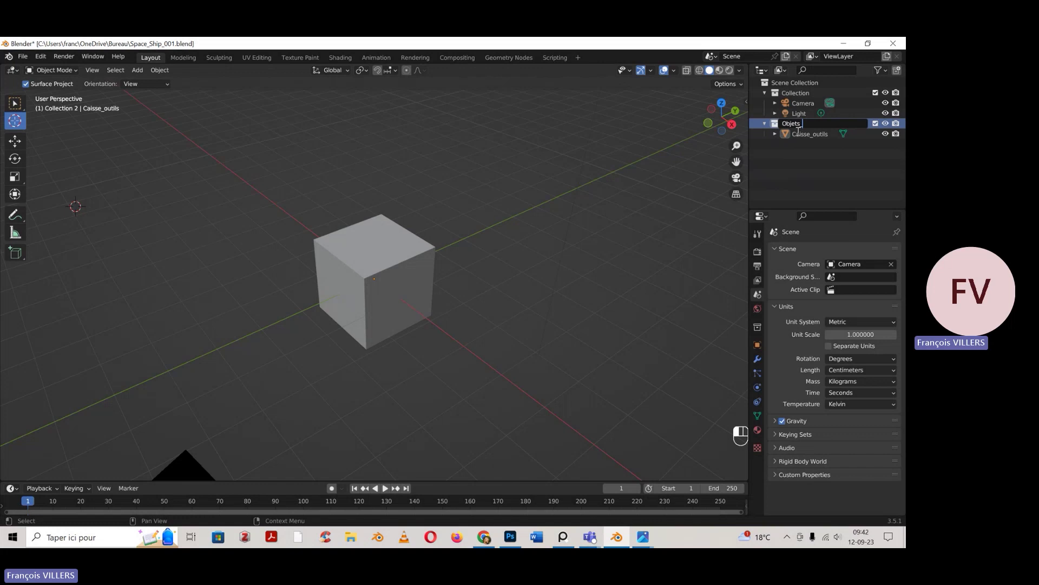
text(_mobiles)
key(Return)
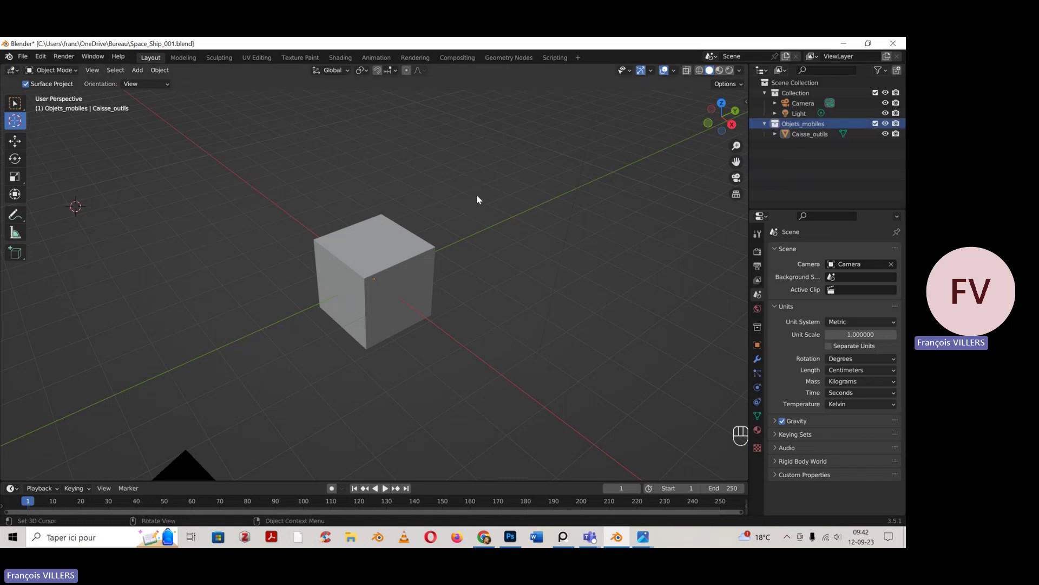
Reposition the 3D cursor on the cube and select Caisse_outils with the Move tool
click(379, 237)
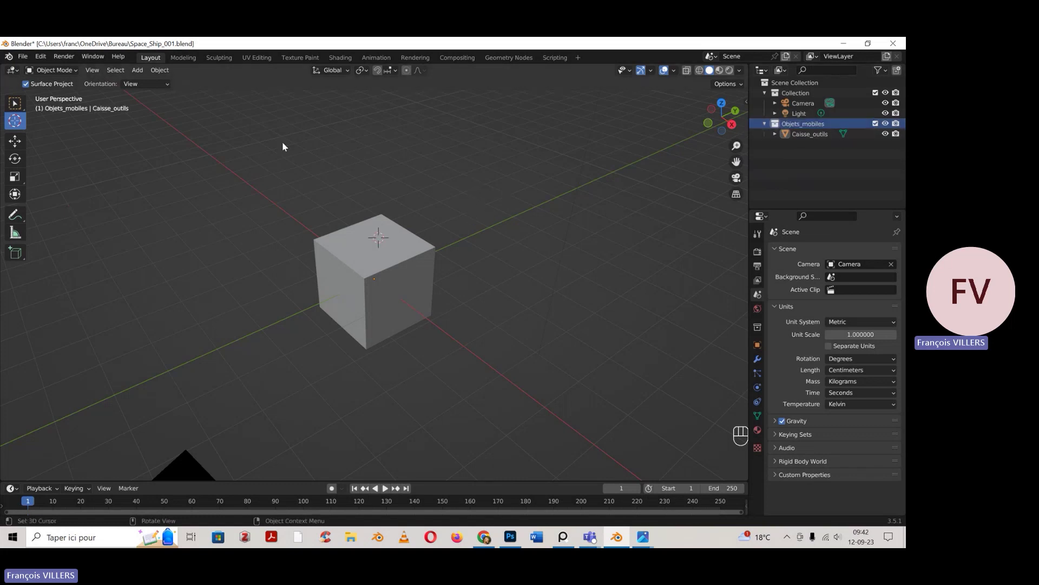
click(370, 280)
click(15, 140)
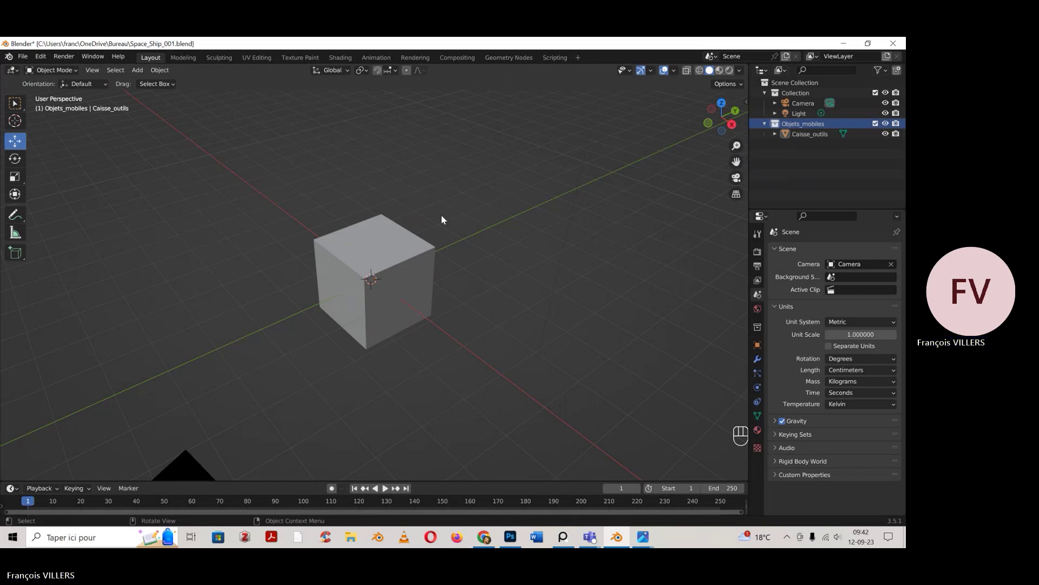
click(421, 246)
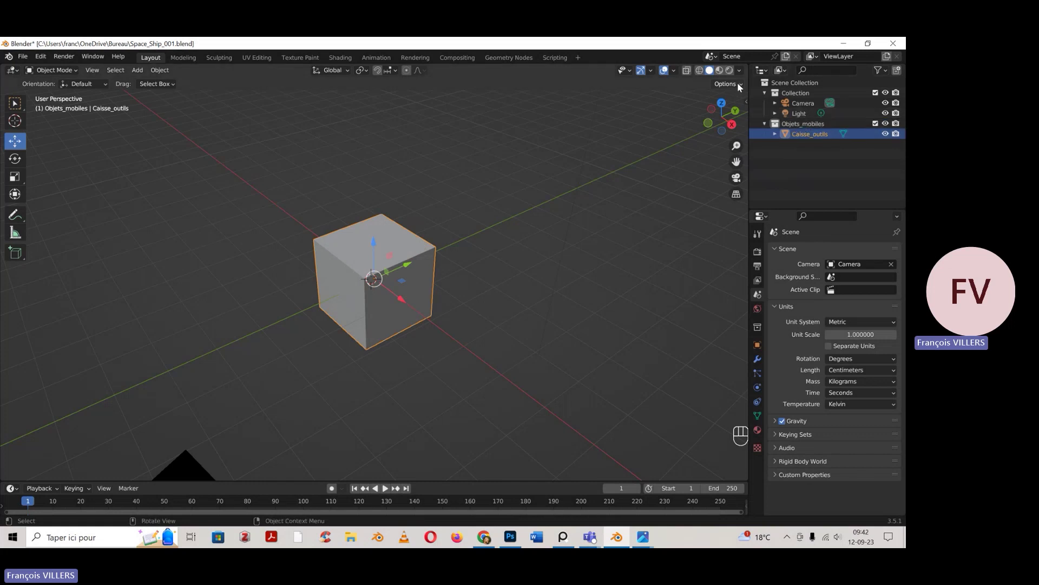
Set the dimensions of Caisse_outils to X 100 cm, Y 168 cm and Z 100 cm
middle_drag(428, 260, 474, 223)
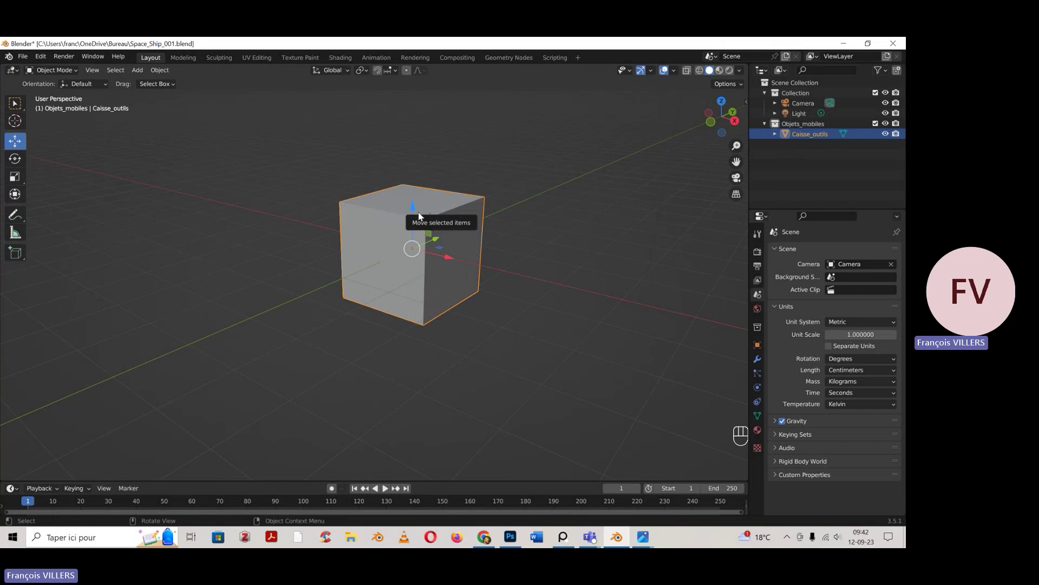
key(n)
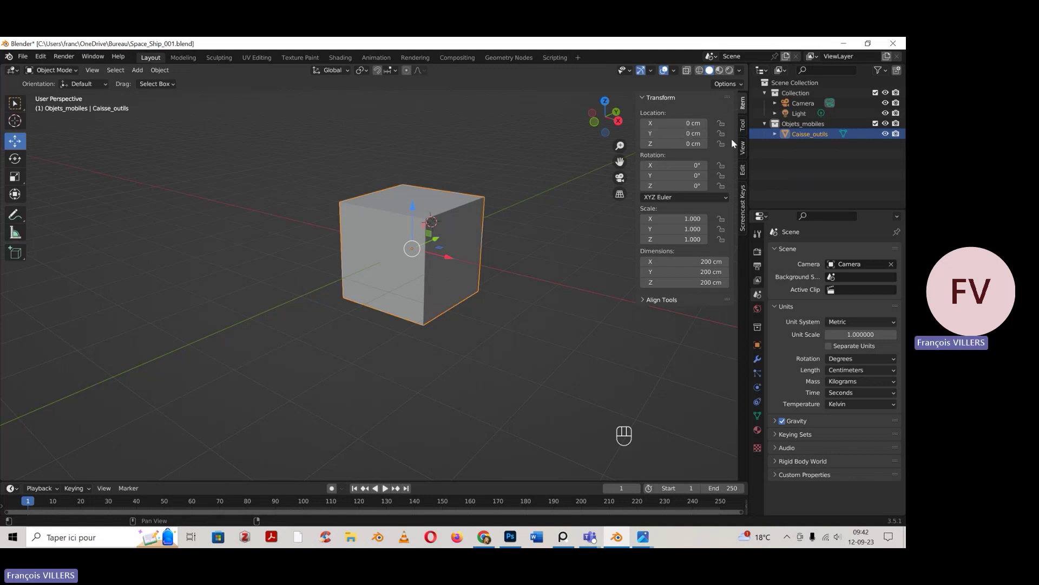
click(667, 262)
text(100)
key(Tab)
text(168)
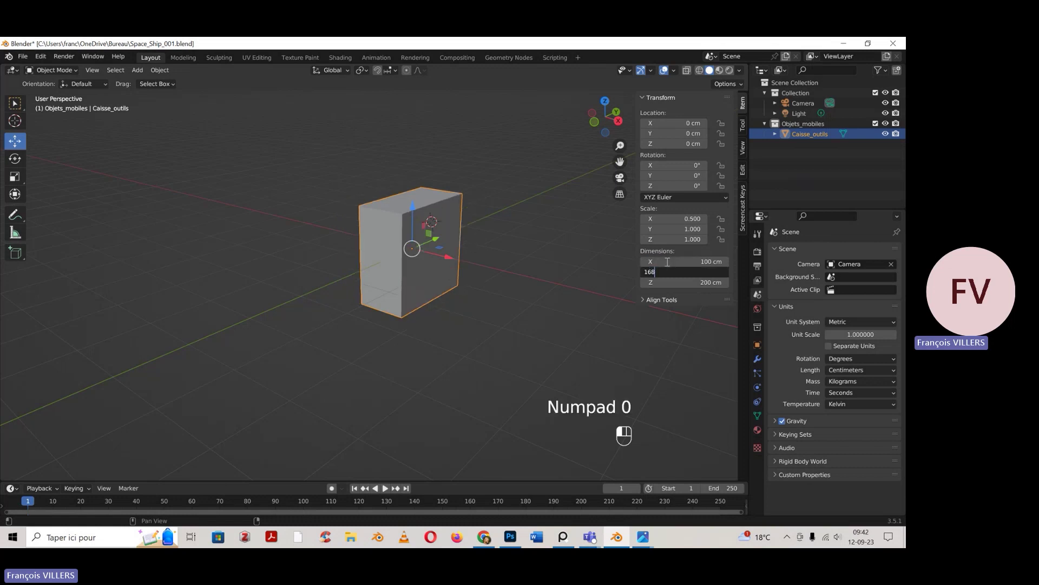
key(Tab)
text(100)
key(Tab)
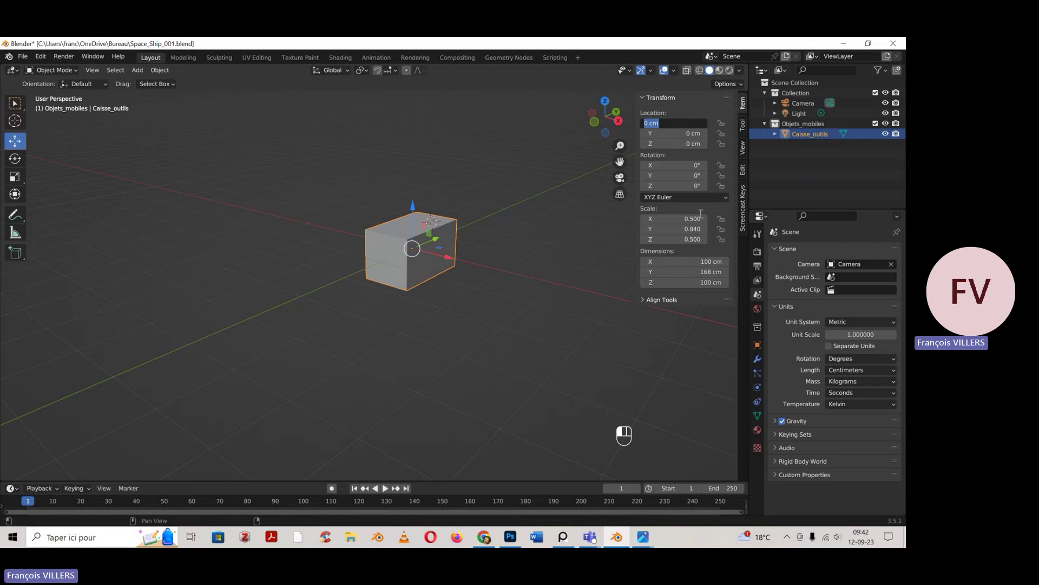
click(643, 216)
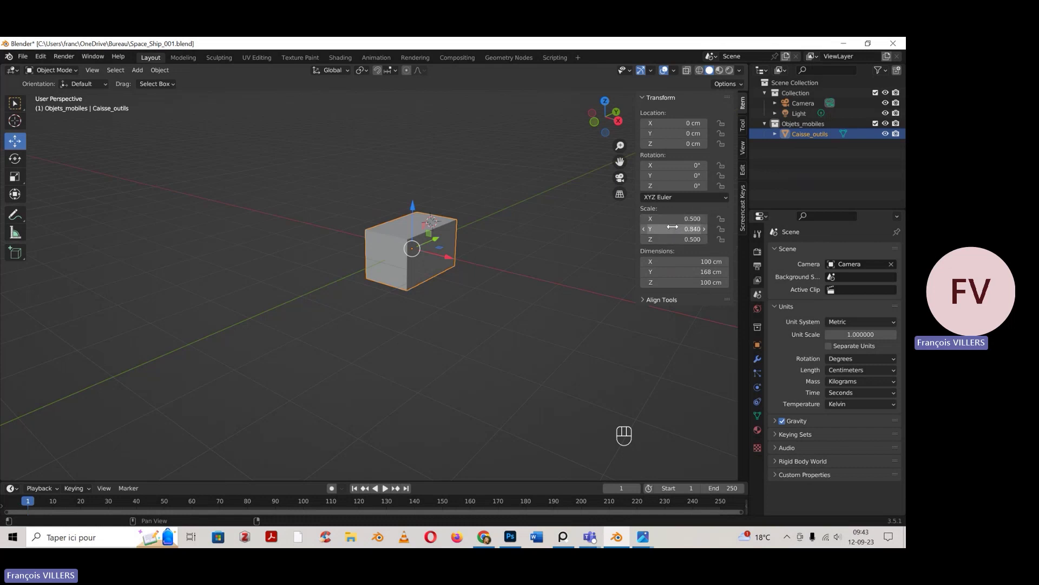
Show the modifier properties of Caisse_outils and look over the operations available for the object
click(758, 358)
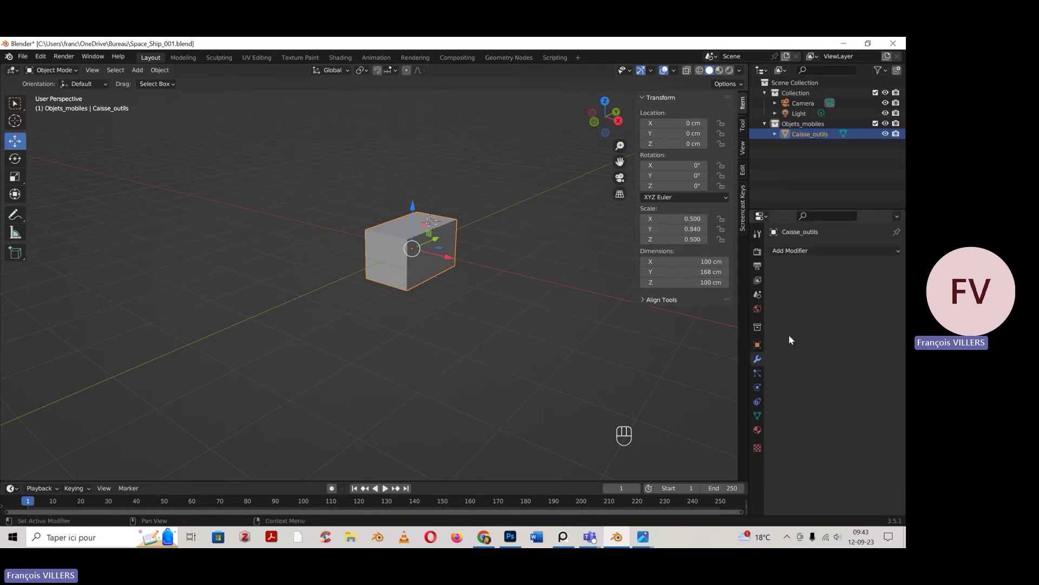
click(802, 253)
click(158, 71)
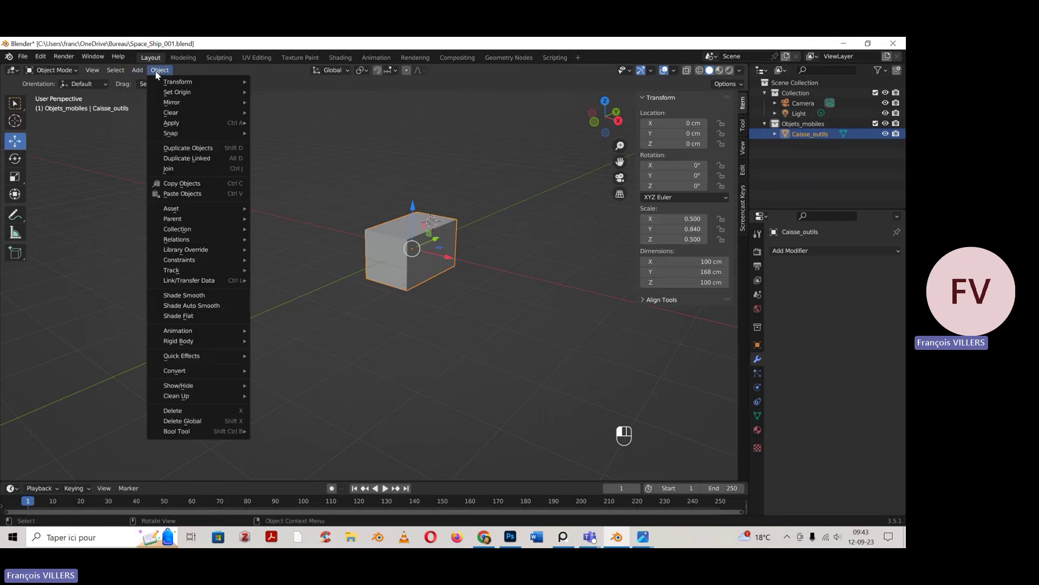
Set the scale of Caisse_outils to 1 on X, Y and Z, and its X dimension to 1 cm
double_click(665, 217)
text(1)
key(Tab)
text(1)
key(Tab)
text(1)
key(Tab)
text(1)
key(Tab)
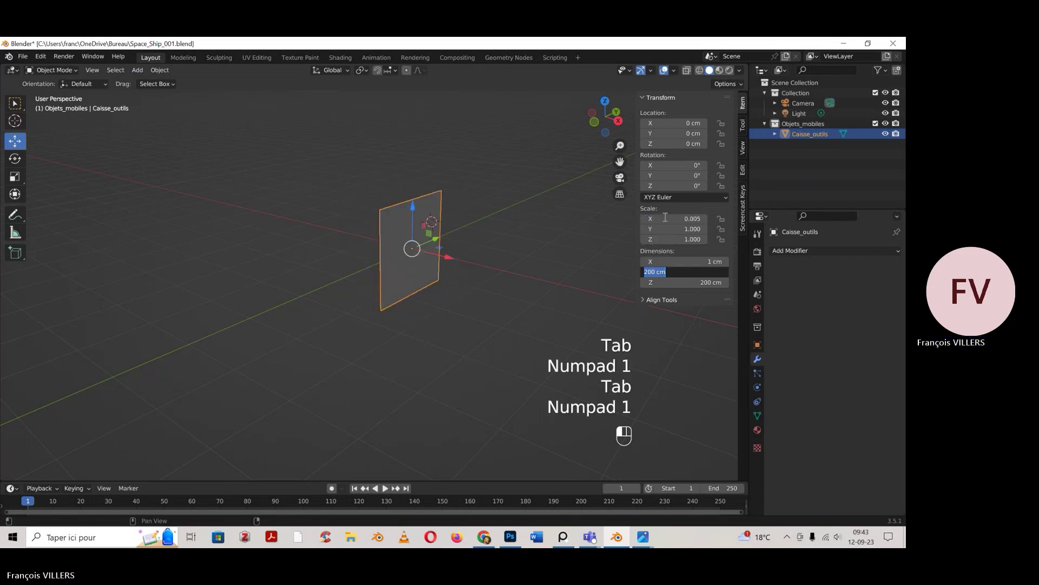
key(Tab)
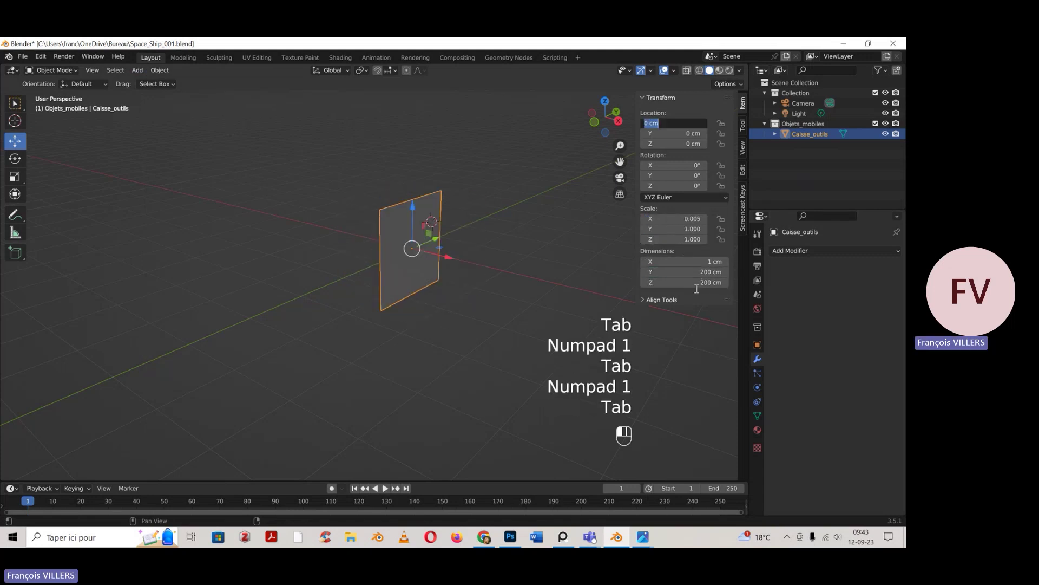
Restore the dimensions of Caisse_outils to X 100 cm, Y 168 cm and Z 100 cm
click(705, 259)
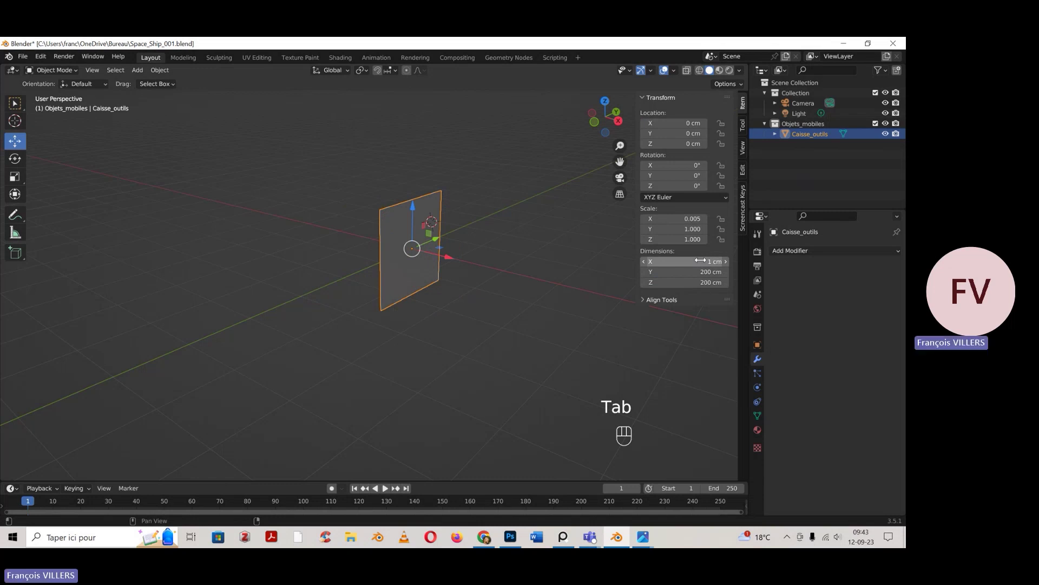
click(701, 261)
text(100)
key(Tab)
text(168)
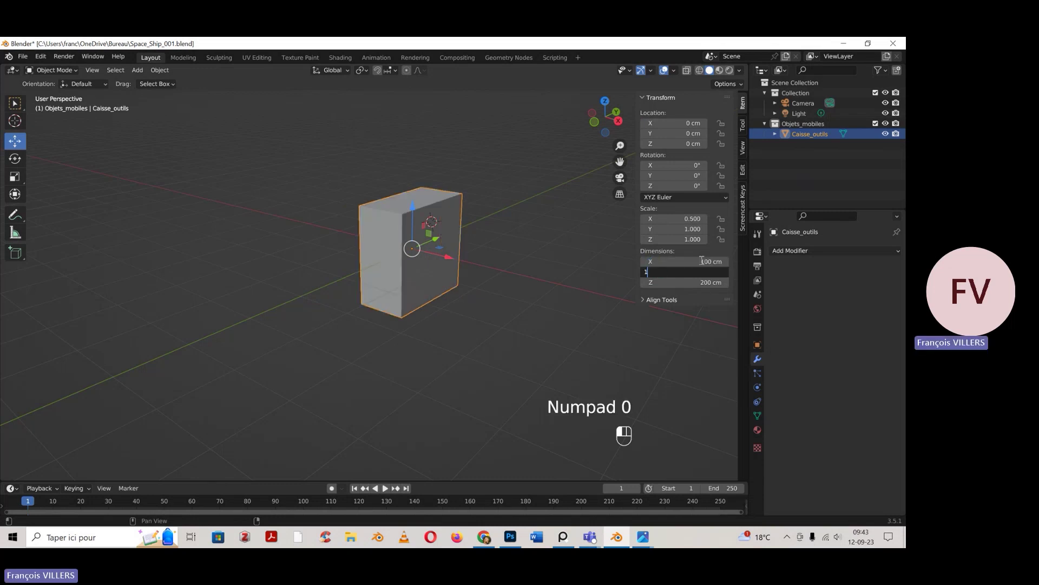
key(Tab)
text(100)
key(Tab)
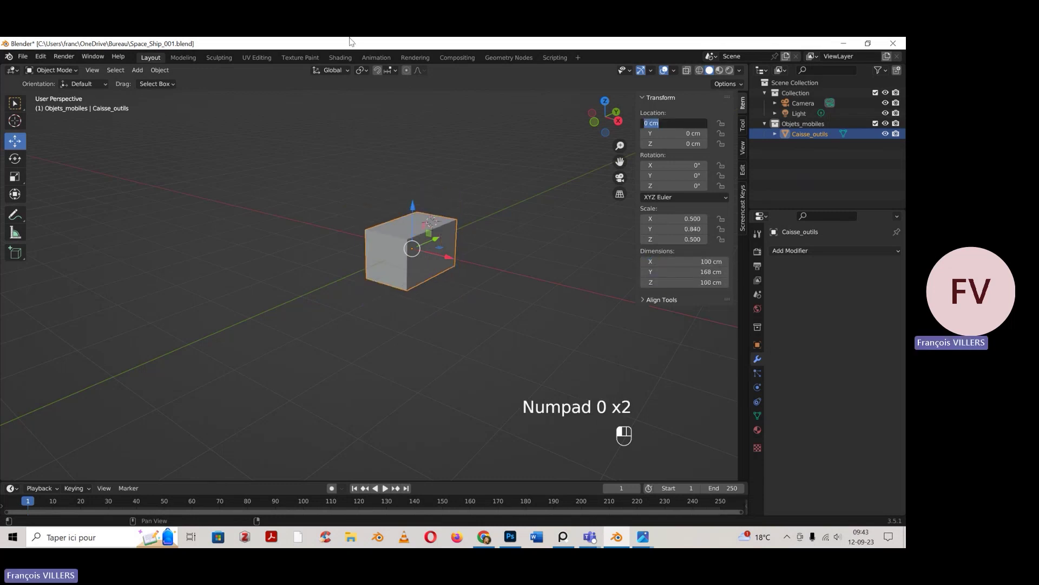
Apply all transforms to Caisse_outils and deselect it
click(159, 70)
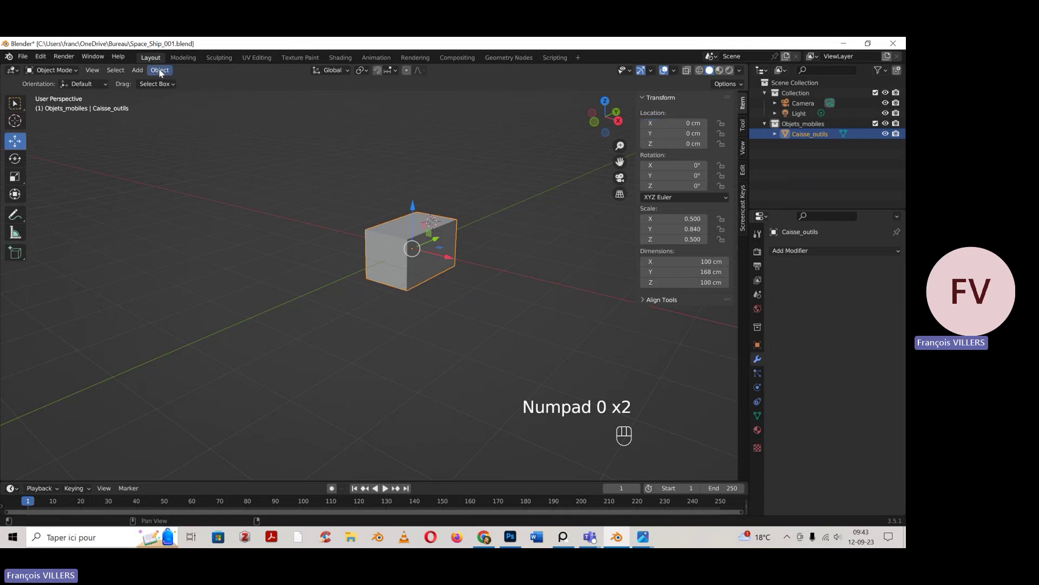
click(160, 70)
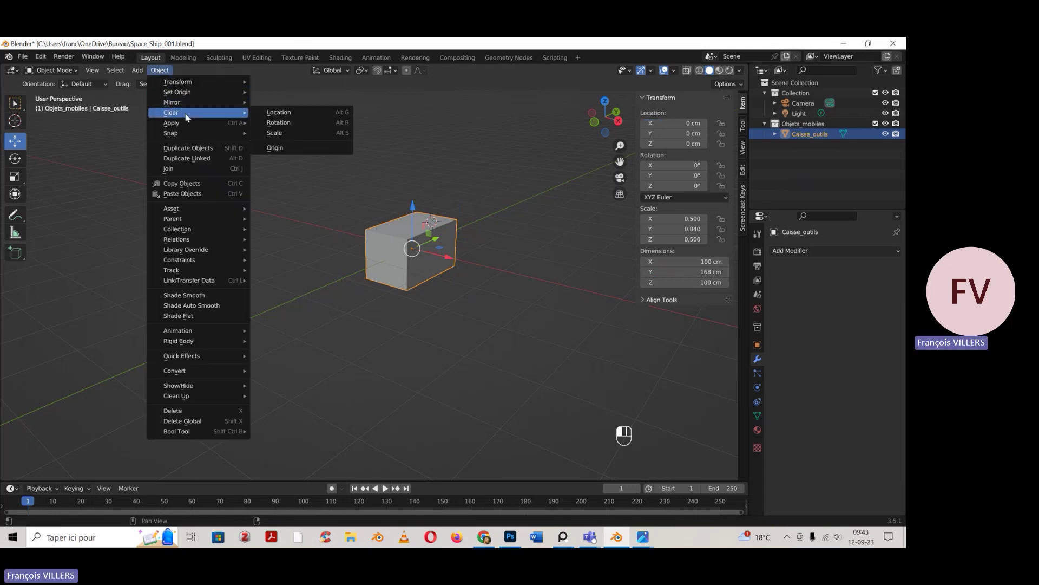
mouse_move(193, 127)
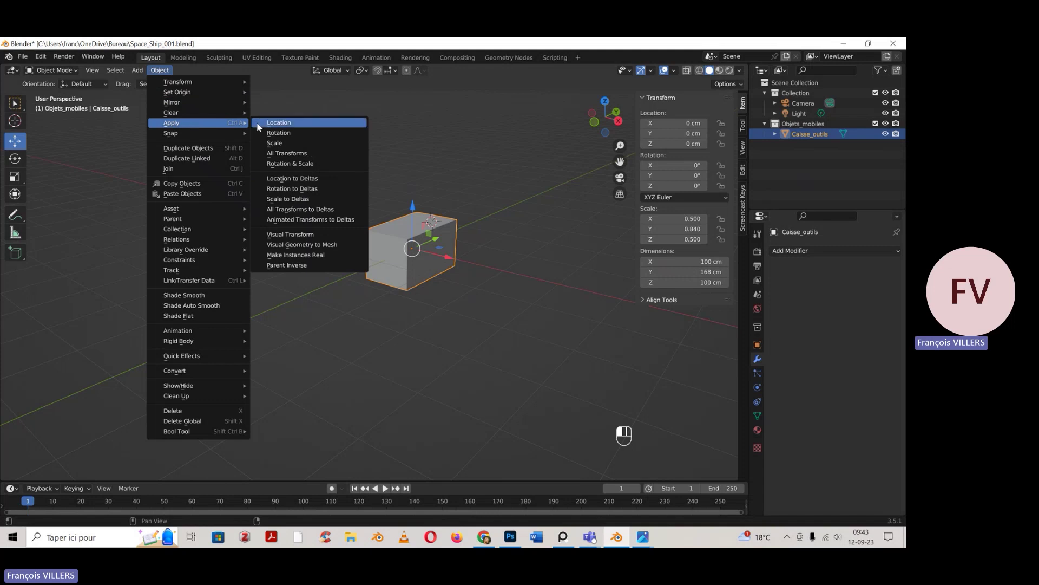
click(326, 155)
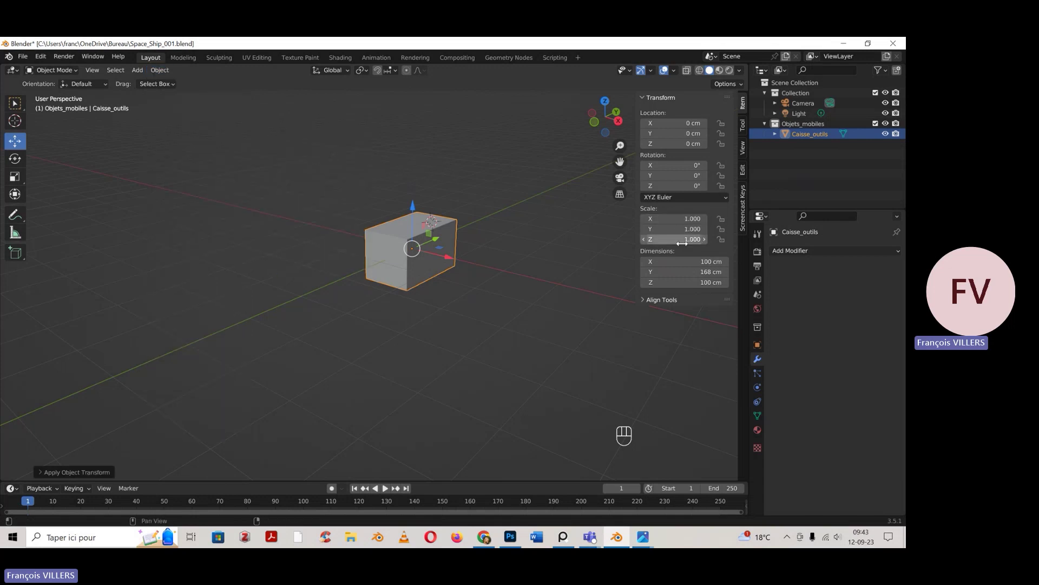
click(72, 470)
click(350, 214)
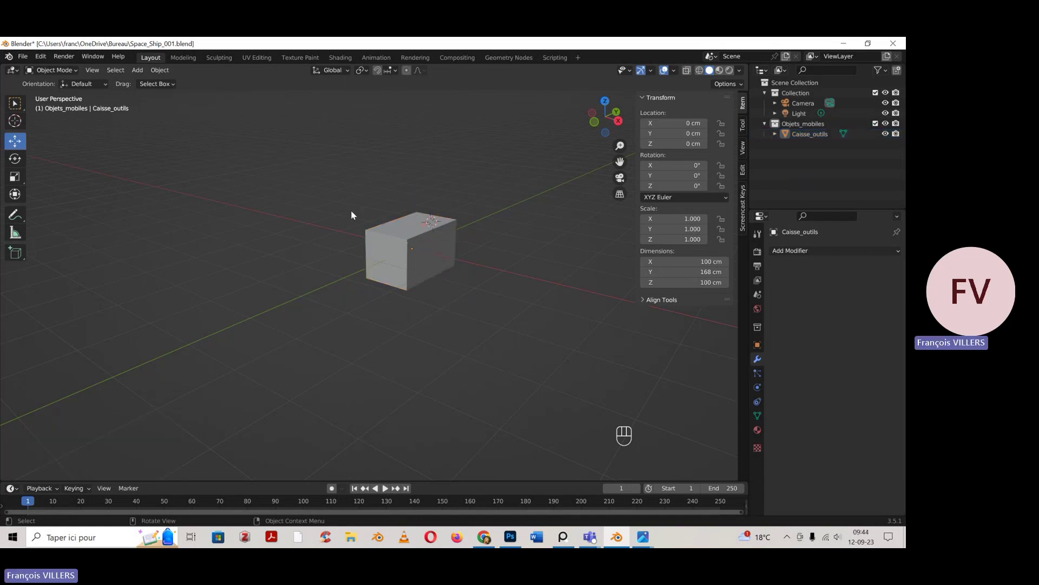
Try stretching Caisse_outils along Y by a factor of about 3.2 in Object Mode, and undo the resize
click(449, 234)
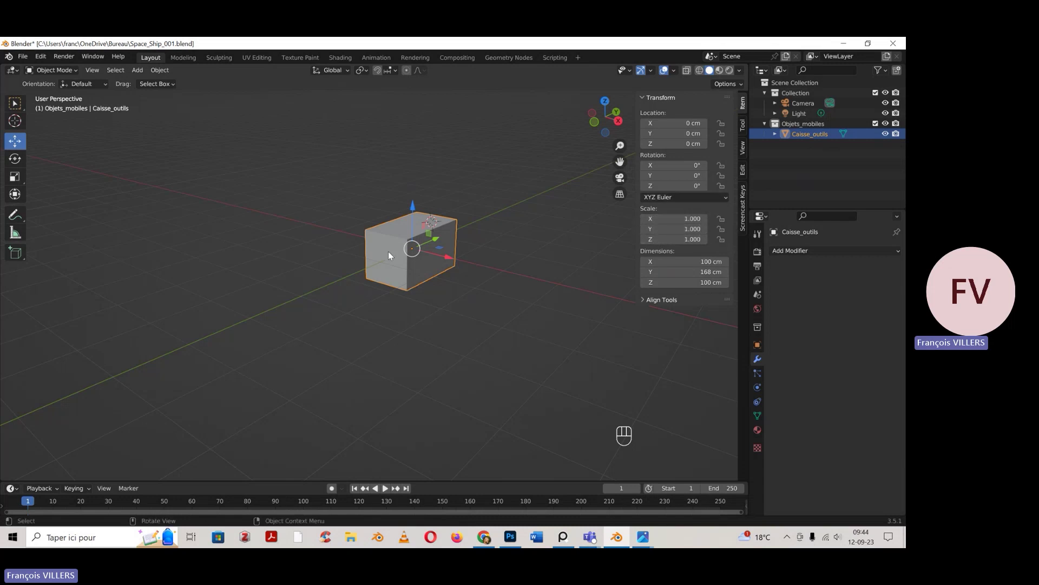
mouse_move(396, 241)
middle_down()
mouse_move(408, 251)
mouse_move(374, 199)
mouse_move(396, 229)
middle_up()
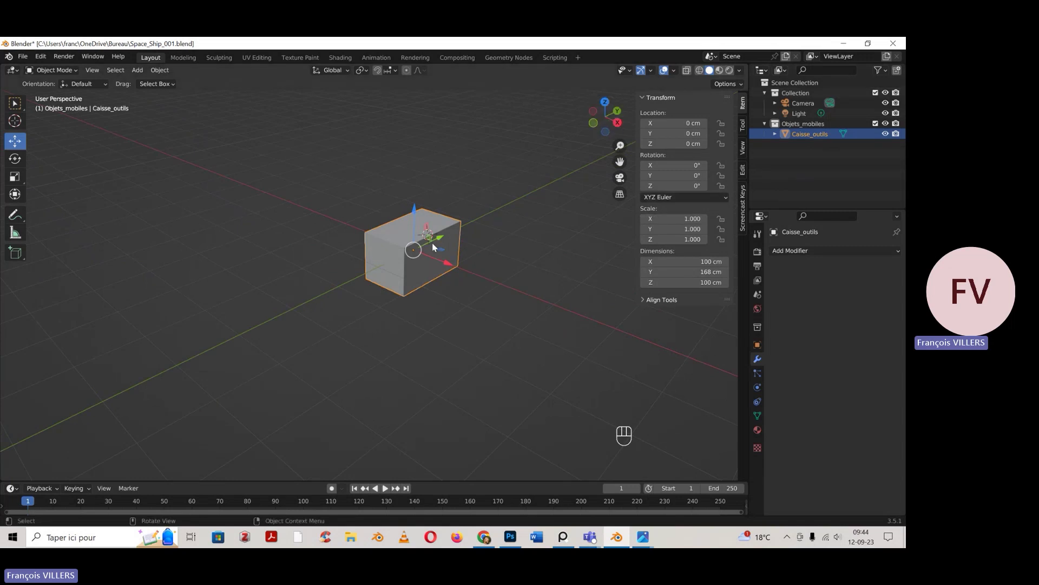
click(15, 177)
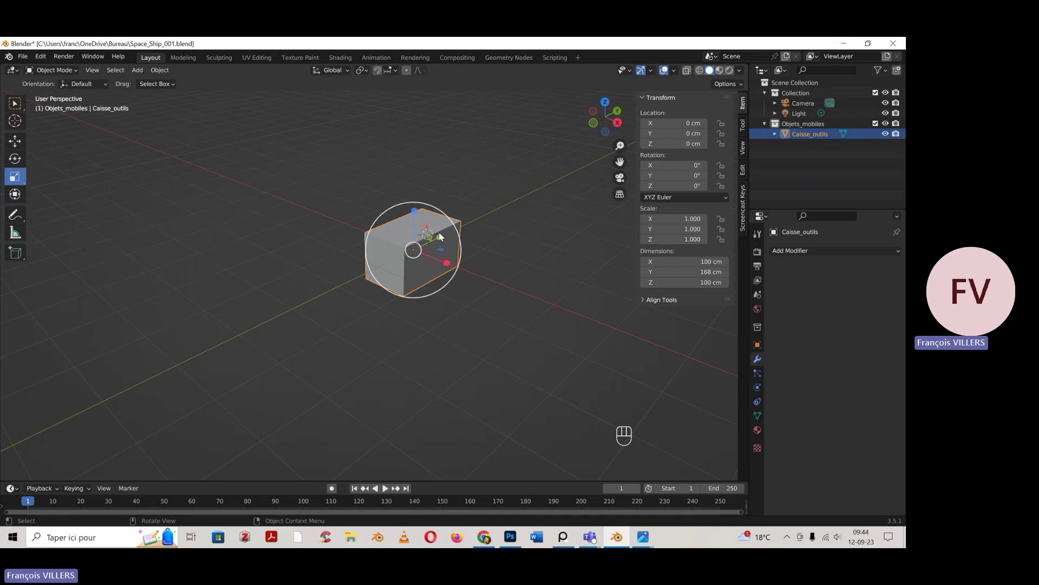
drag(439, 236, 490, 212)
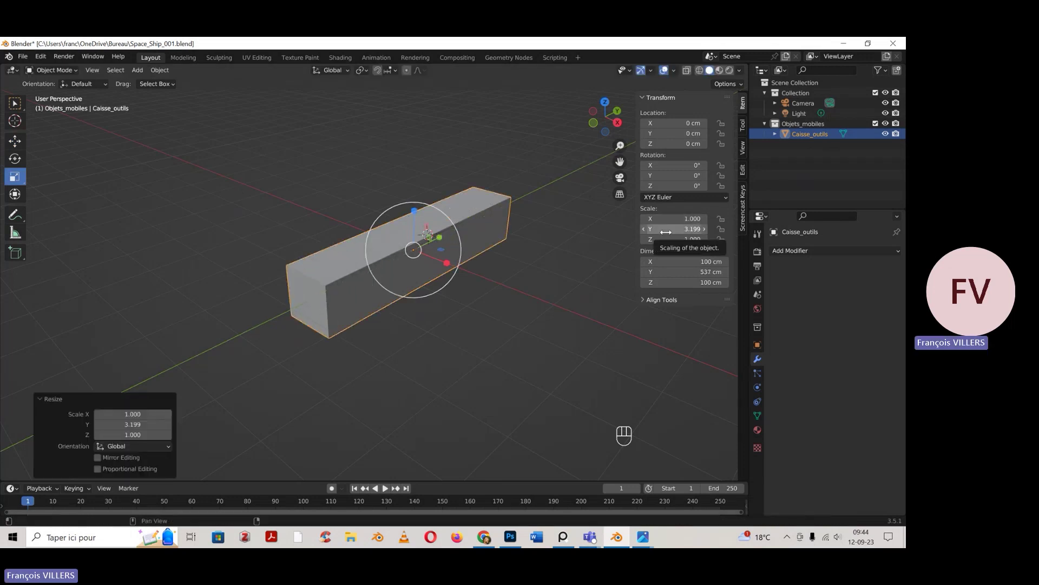
key(ctrl+z)
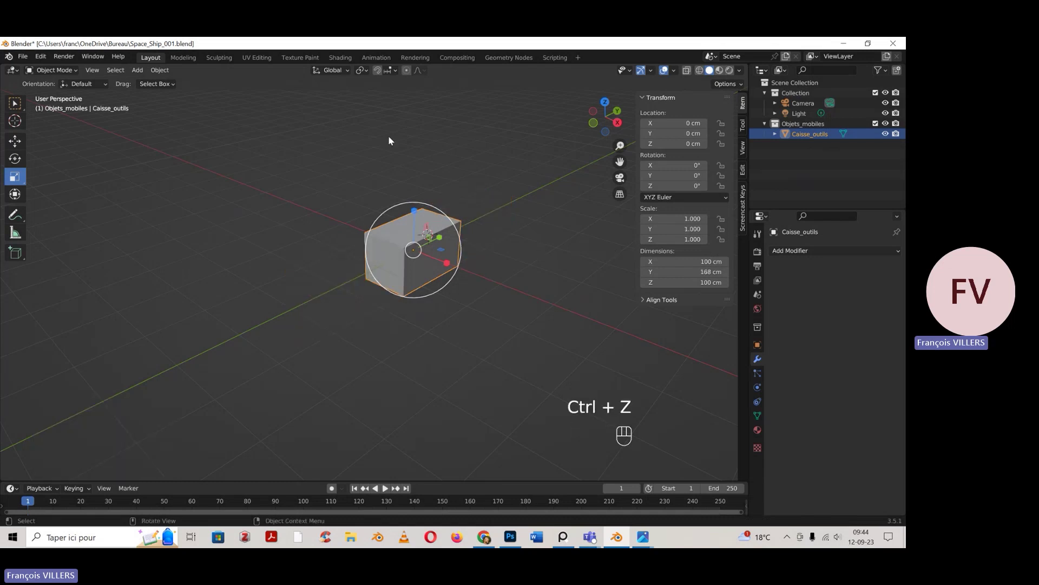
Try stretching the Caisse_outils mesh along Y by about 2.37 in Edit Mode, undo it, and return to Object Mode
click(54, 70)
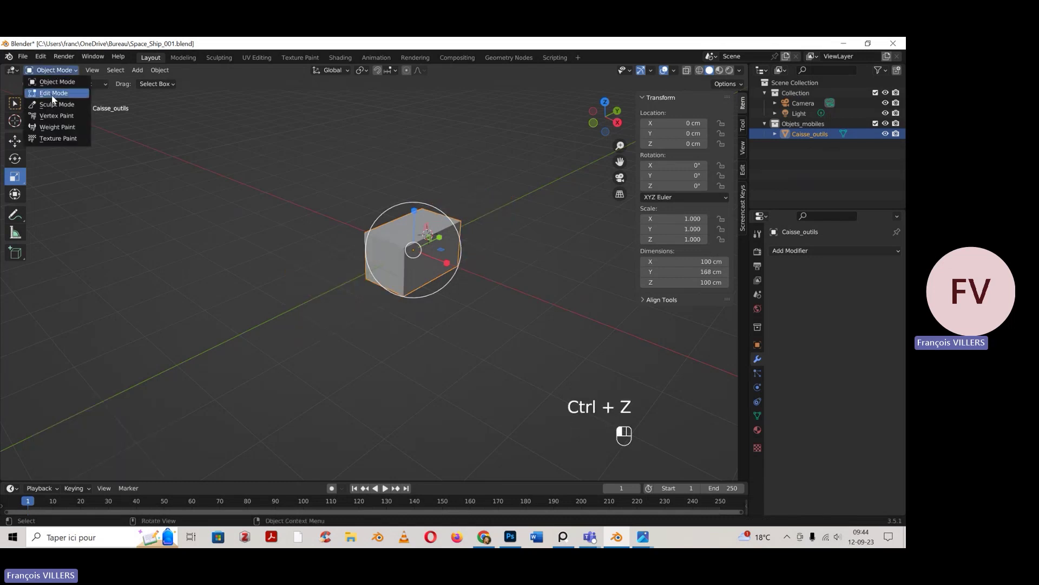
click(52, 95)
click(15, 179)
click(41, 180)
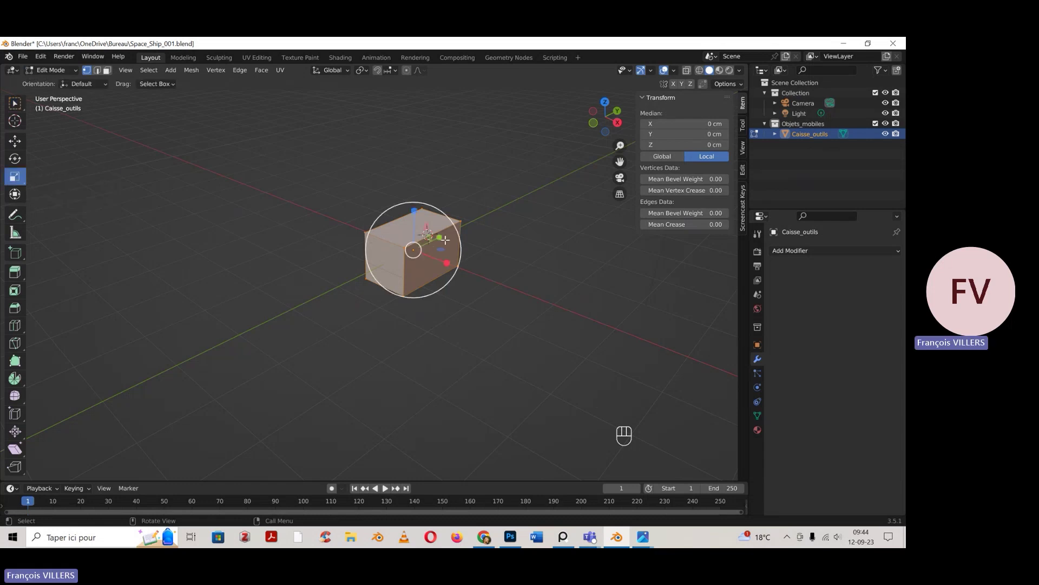
drag(440, 238, 484, 210)
click(64, 71)
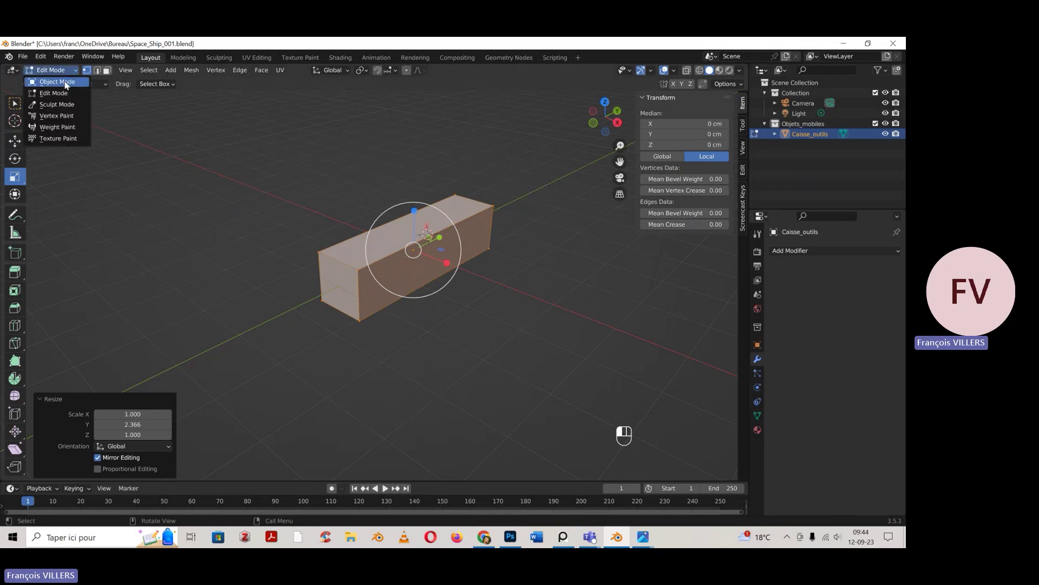
click(57, 82)
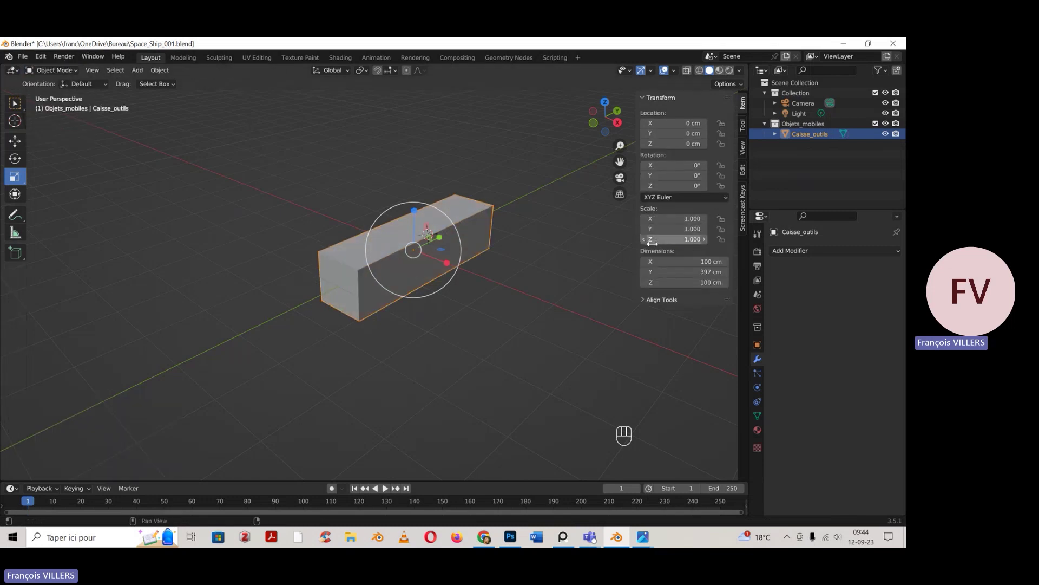
key(ctrl+z)
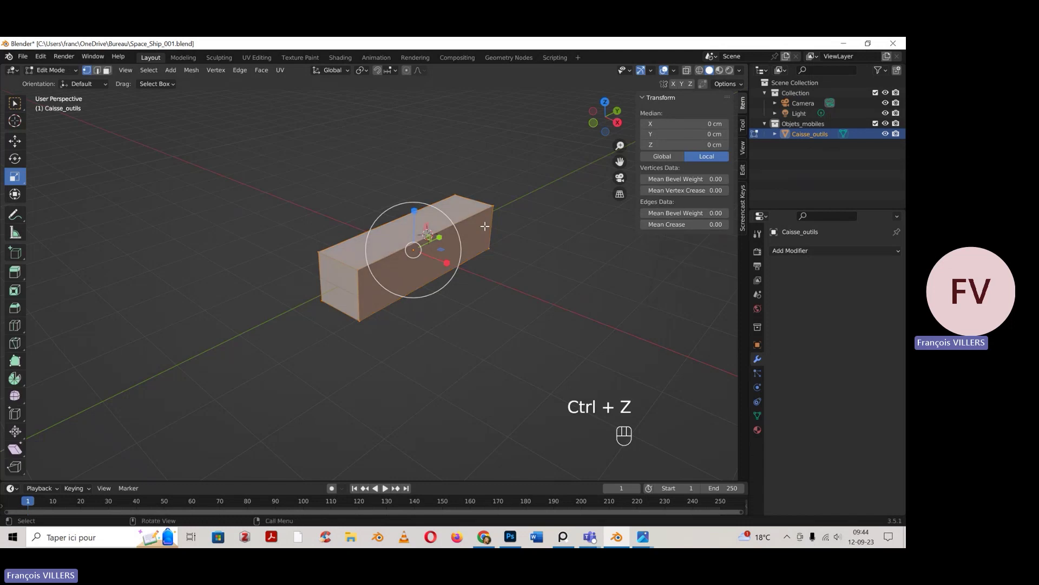
key(ctrl+z)
click(64, 69)
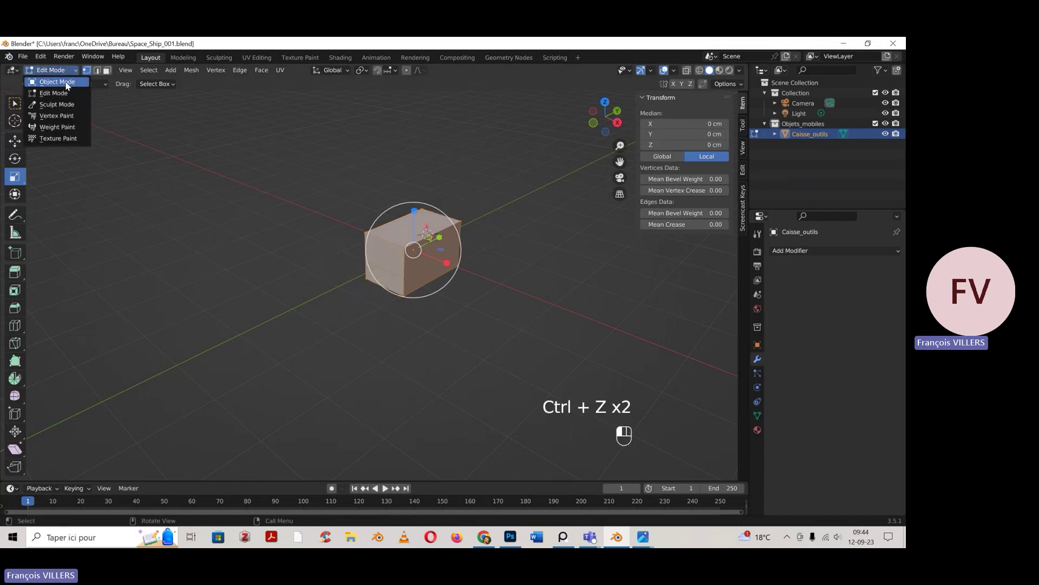
click(65, 81)
Enter Edit Mode on Caisse_outils and cycle through vertex, edge and face selection, ending on face selection
click(53, 69)
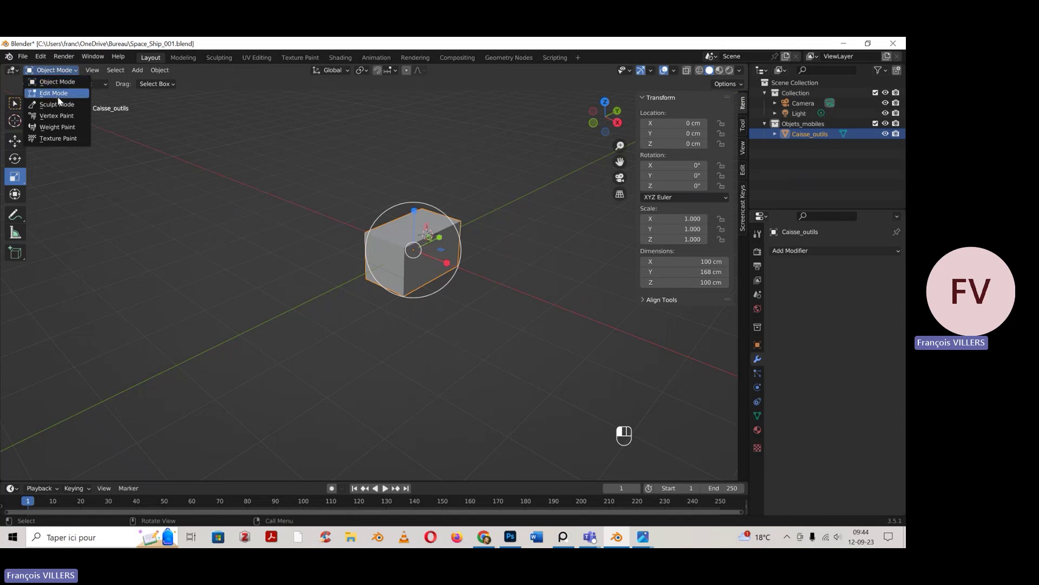
click(54, 93)
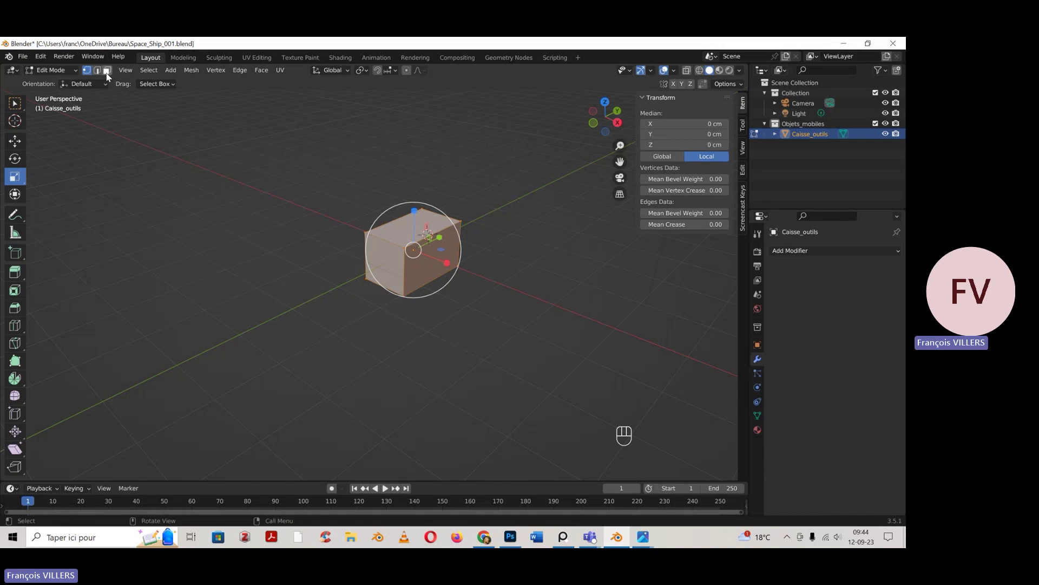
key(1)
key(2)
key(3)
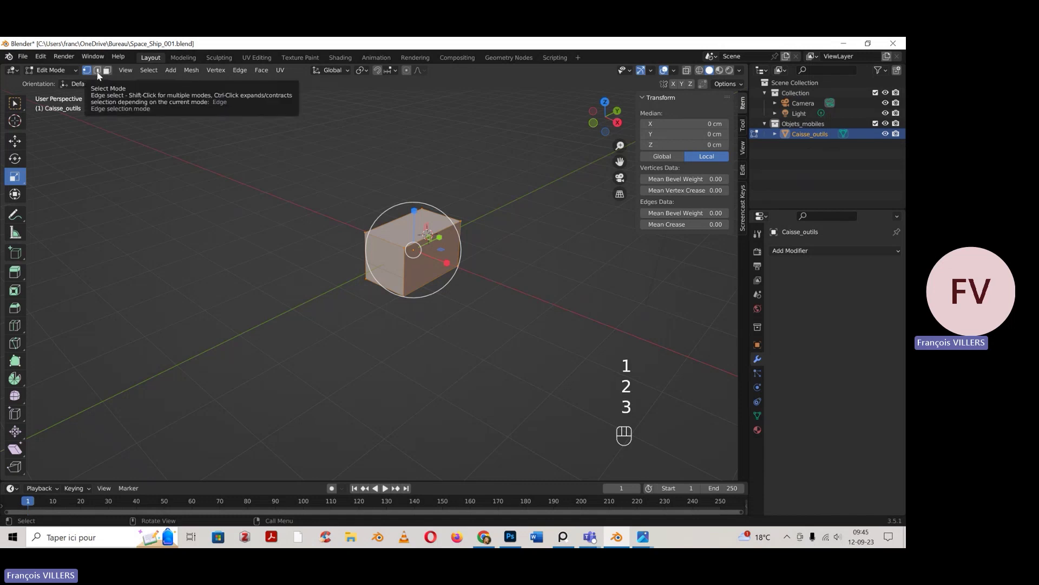
key(1)
key(2)
key(3)
key(1)
key(2)
key(3)
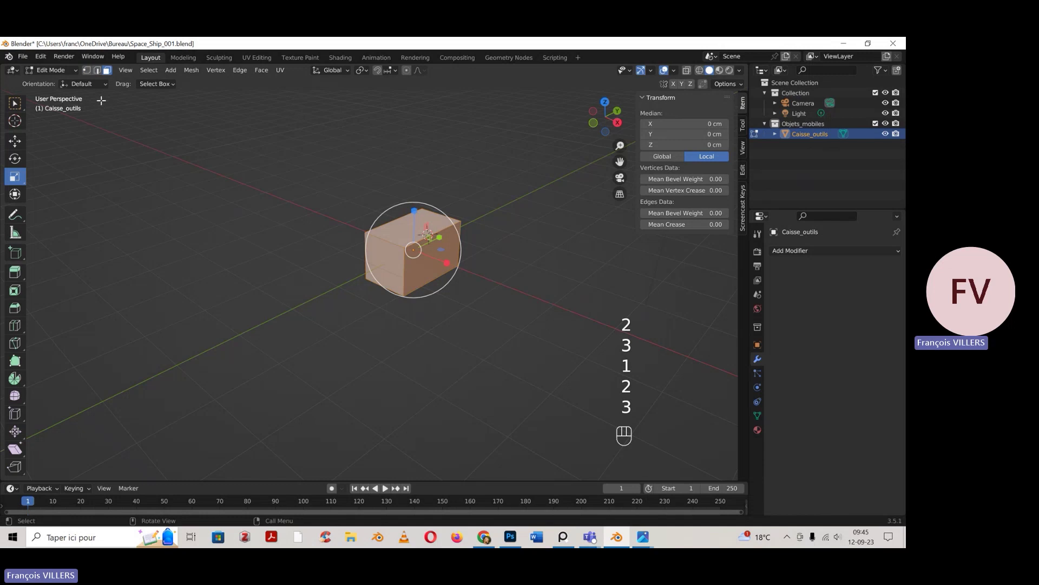
Toggle Caisse_outils repeatedly between Edit Mode and Object Mode, ending in Object Mode with the object selected
key(Tab)
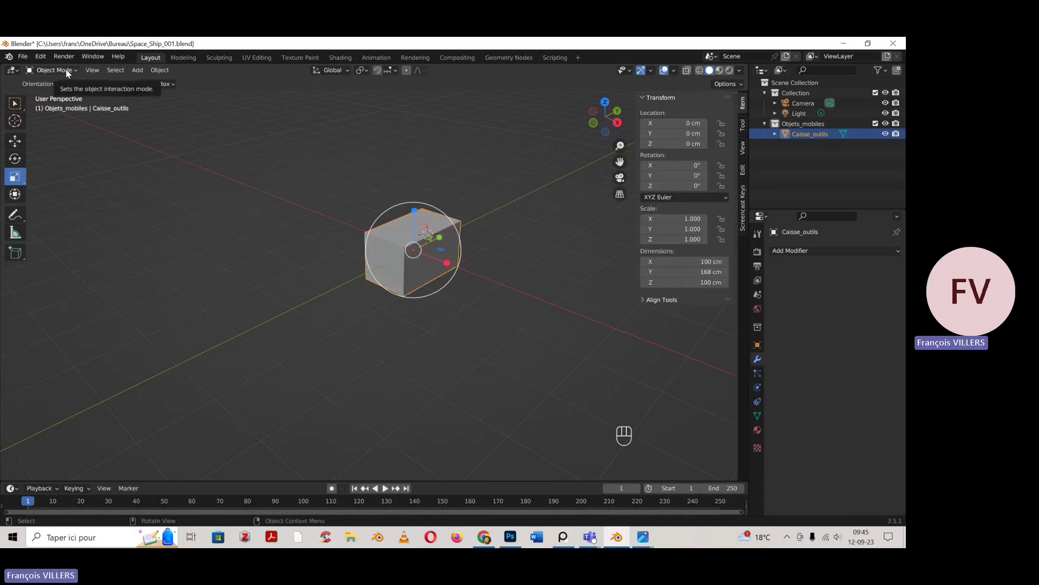
key(Tab)
key(Tab)
key(Tab)
key(Tab)
key(Tab)
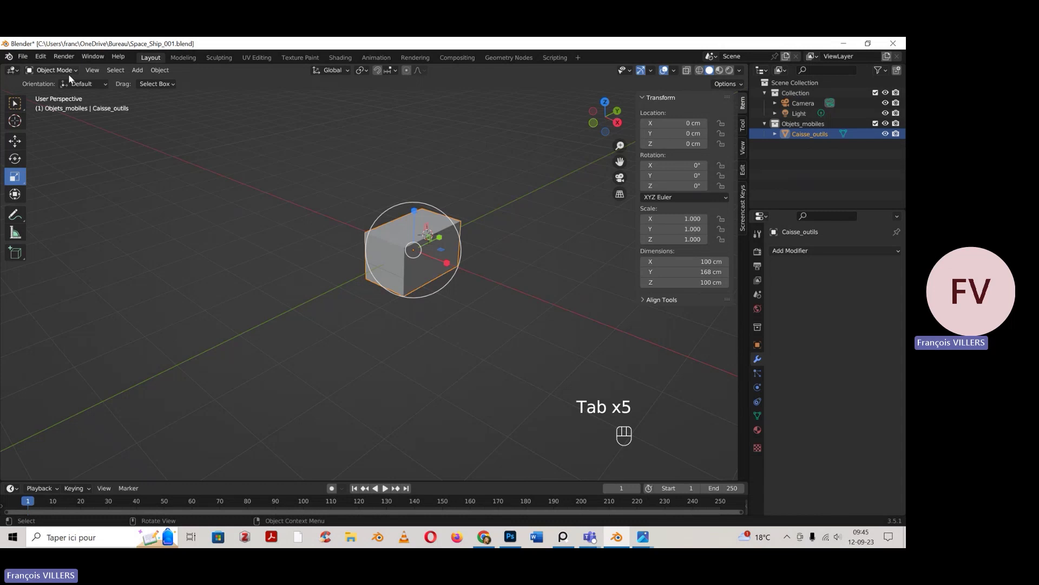
click(252, 242)
click(452, 251)
key(Tab)
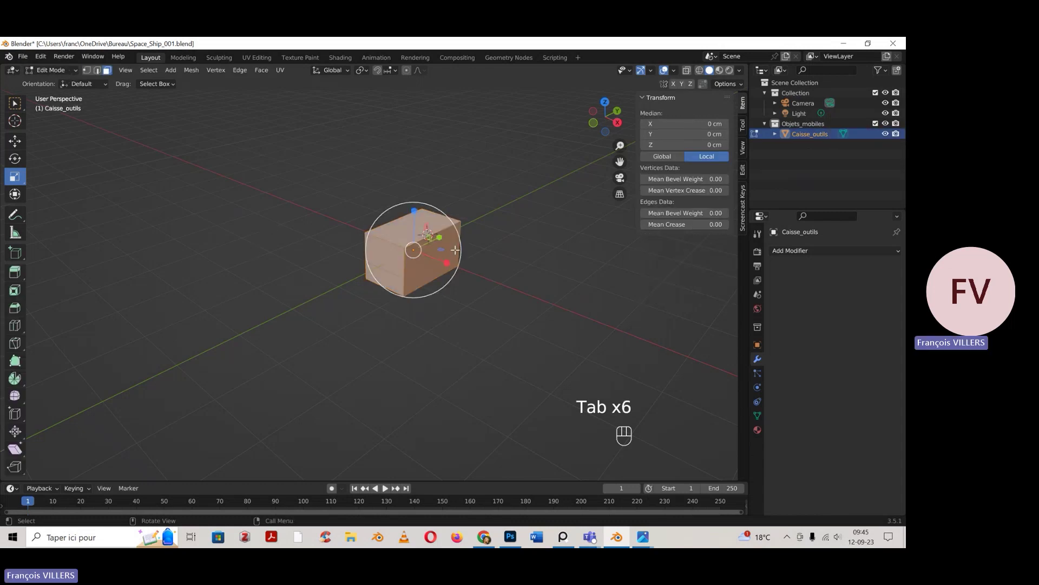
key(Tab)
key(Tab)
key(Tab)
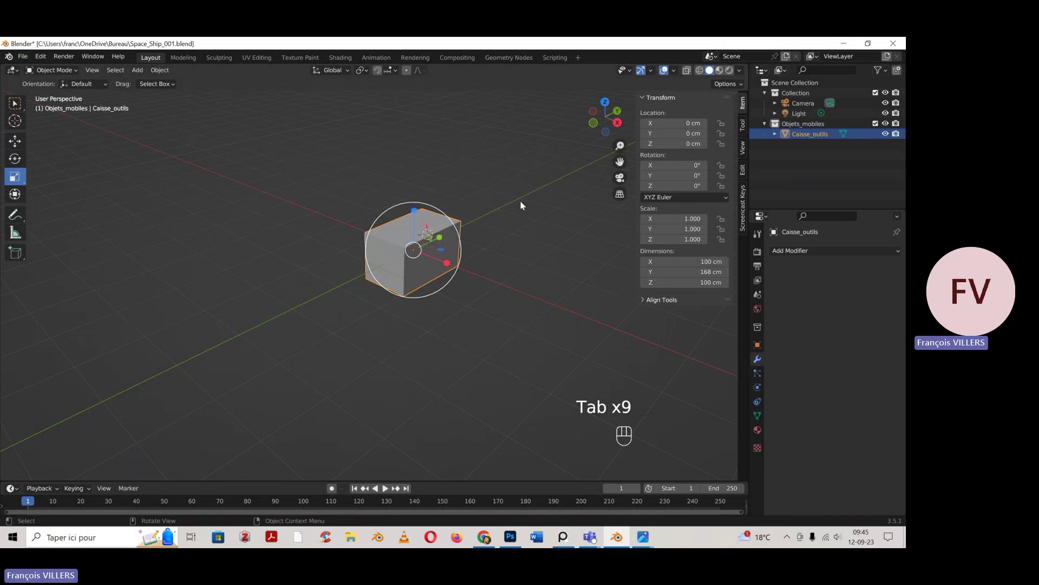
Activate the Move tool and deselect Caisse_outils
middle_drag(515, 194, 459, 197)
click(15, 141)
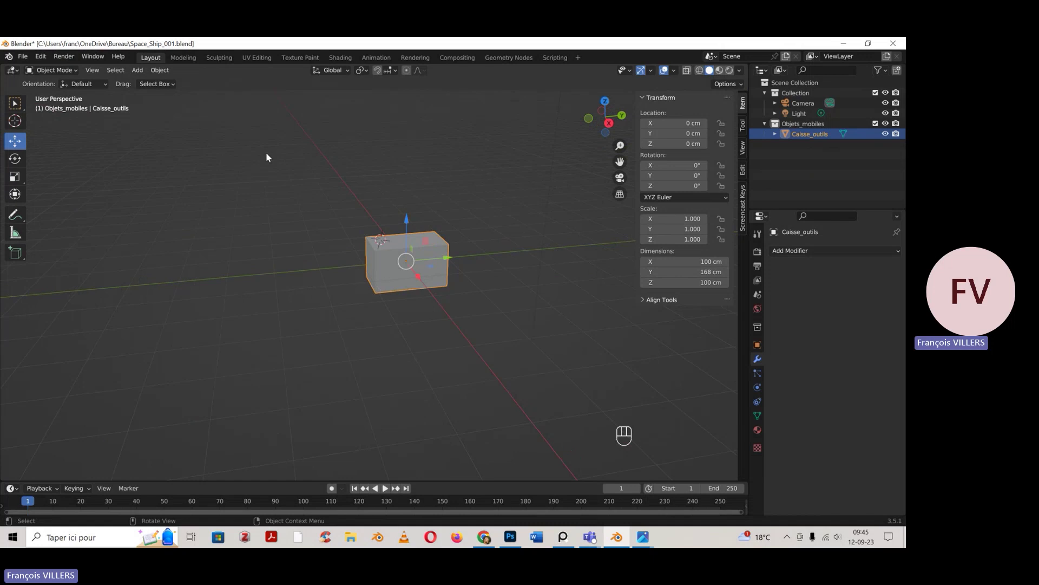
click(287, 220)
mouse_move(287, 219)
middle_down()
mouse_move(320, 230)
mouse_move(304, 230)
middle_up()
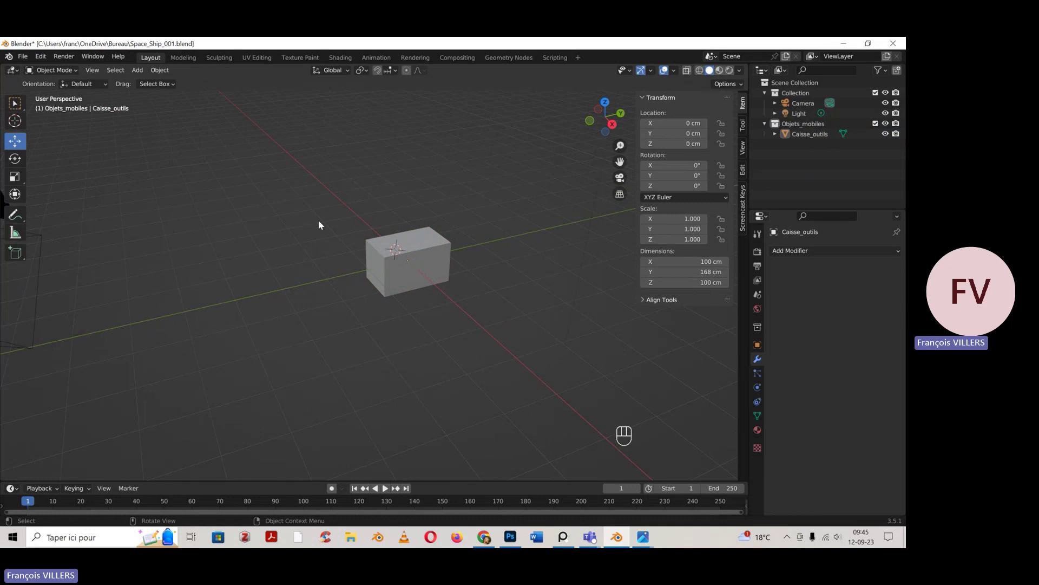
mouse_move(318, 221)
middle_down()
mouse_move(333, 263)
mouse_move(336, 215)
mouse_move(328, 236)
middle_up()
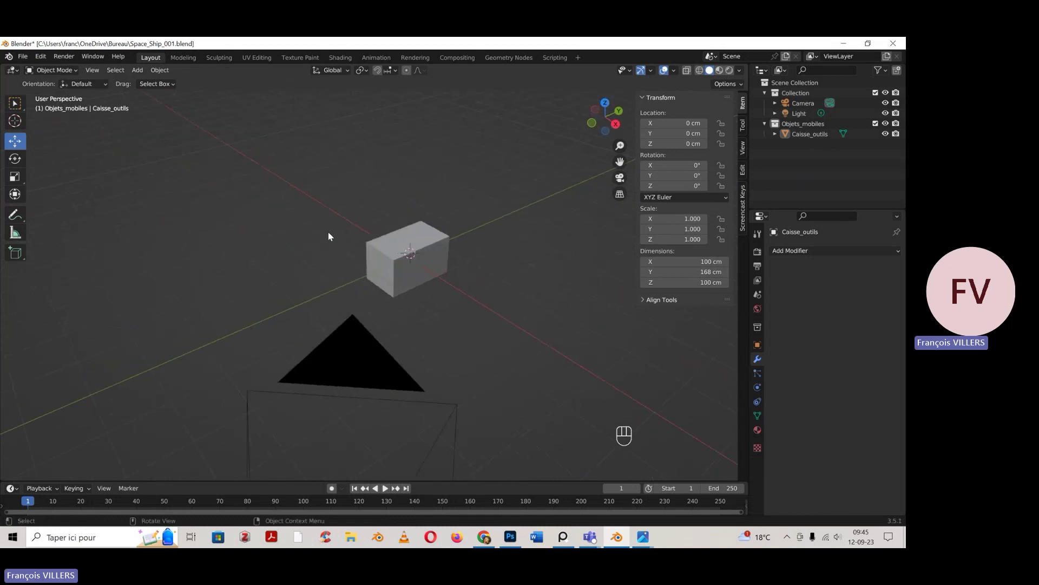
Add a UV sphere and move it about 156 cm along X, away from the toolbox
click(137, 70)
mouse_move(190, 82)
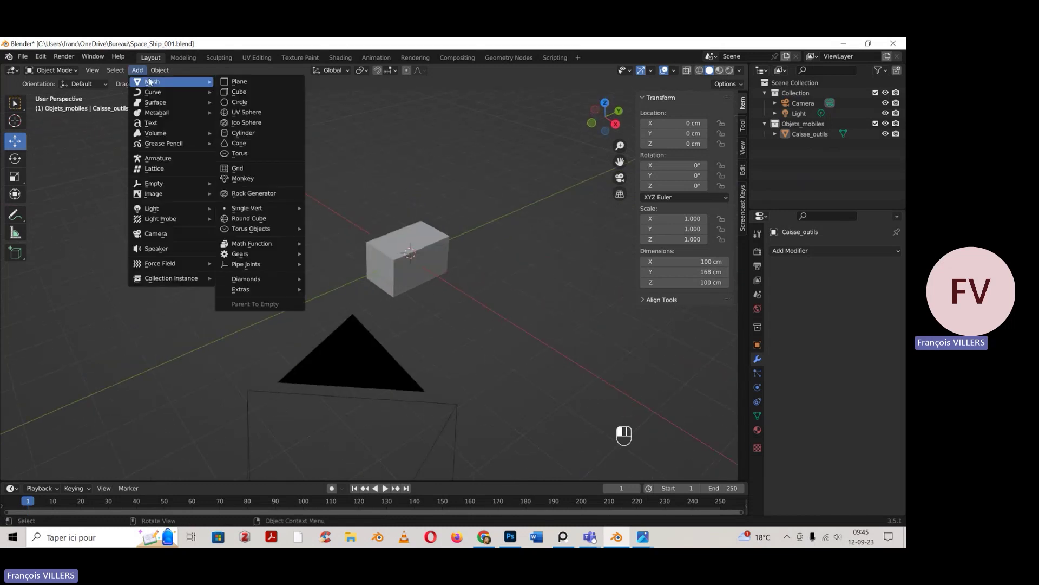
click(253, 113)
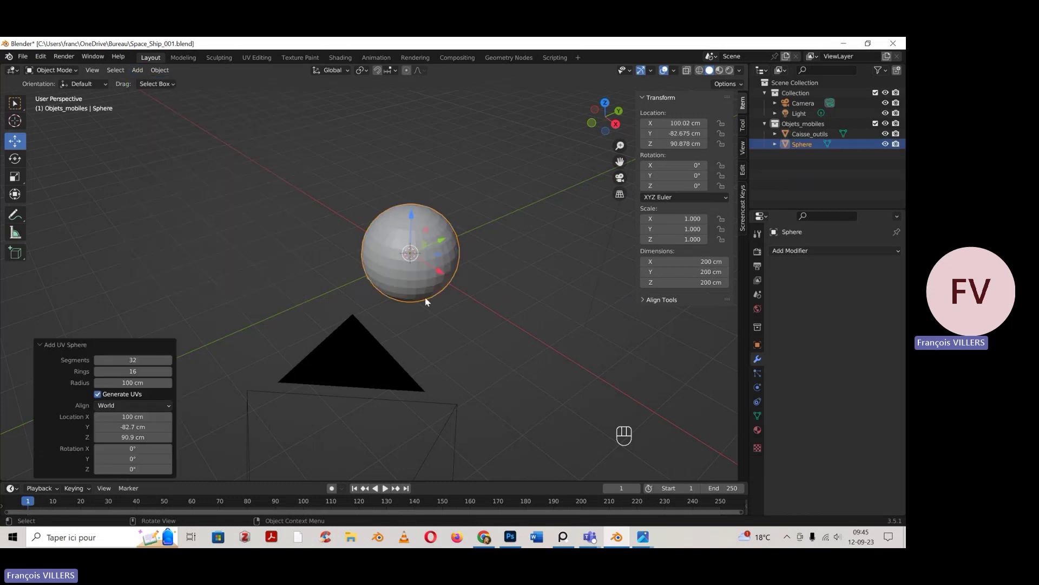
drag(438, 269, 494, 305)
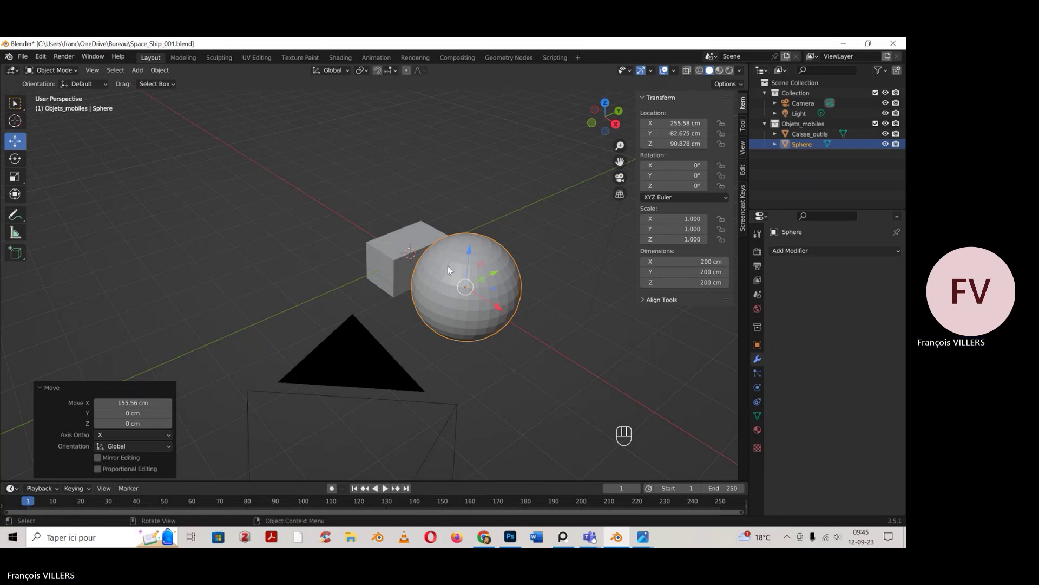
Scale the sphere uniformly by about -0.9 and try moving it freely
key(s)
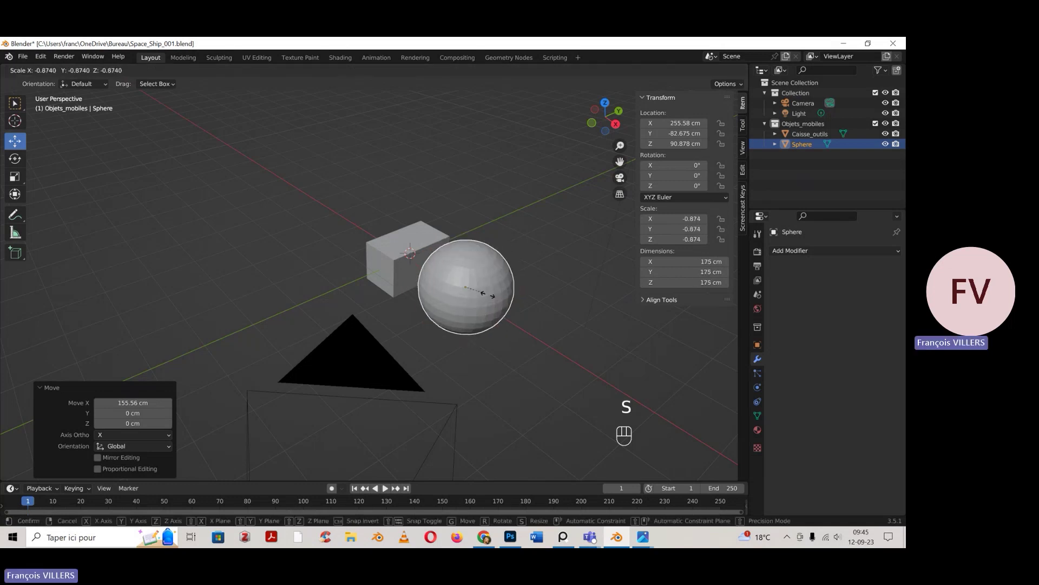
click(485, 295)
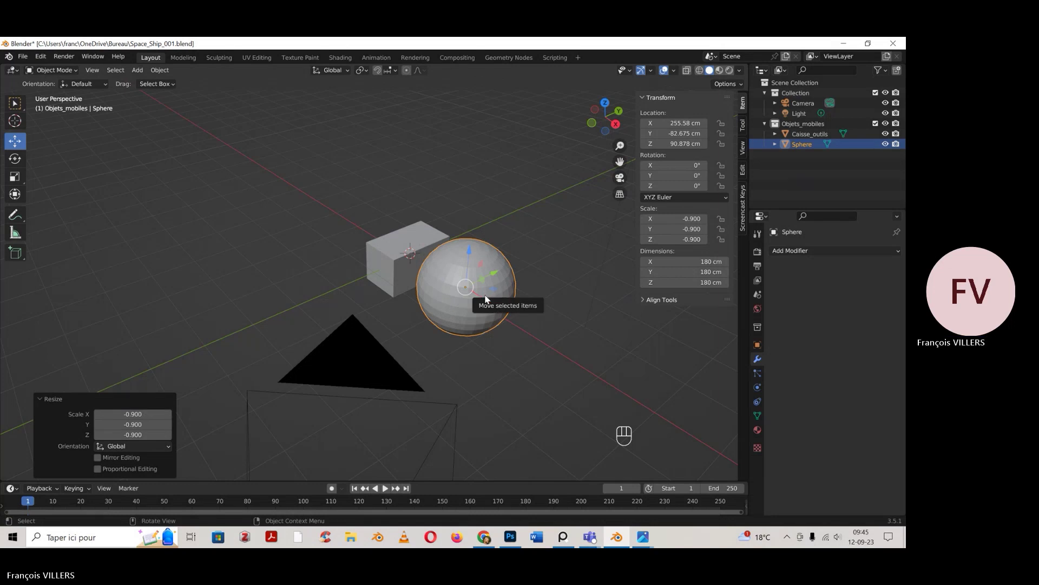
key(g)
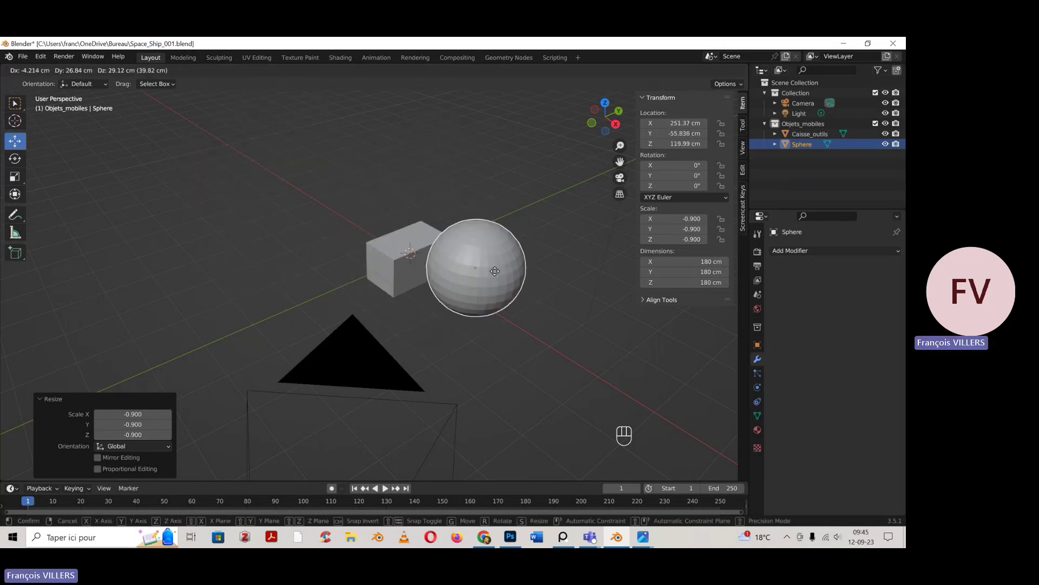
click(485, 290)
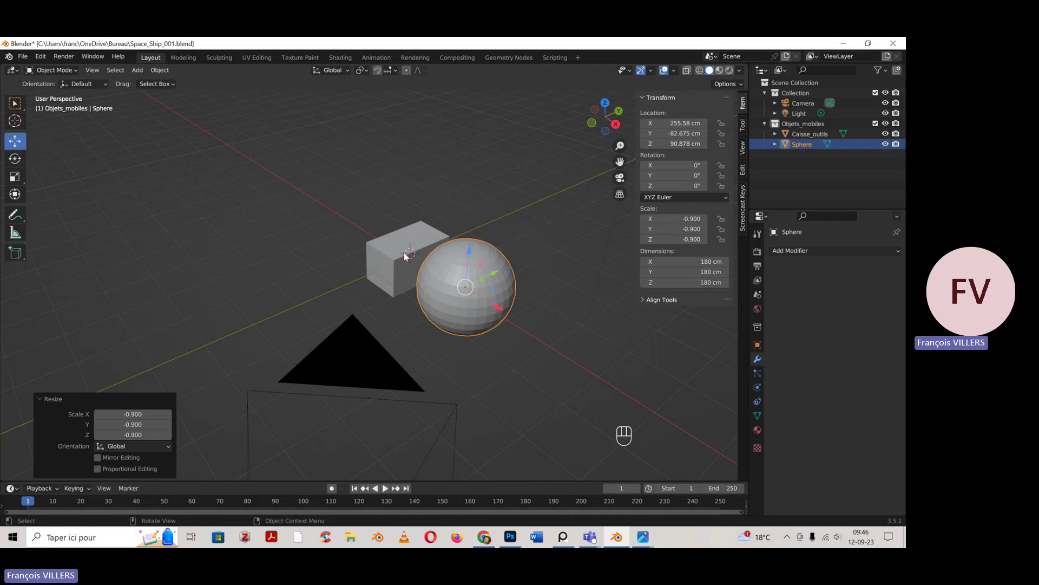
Move the sphere about -33 cm along Z and about 35 cm along Y
key(g)
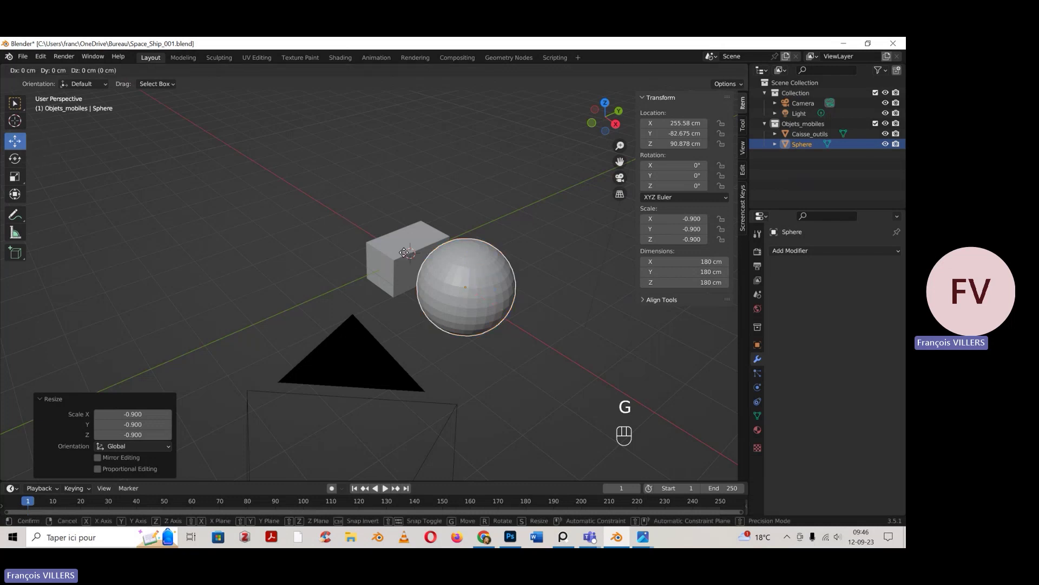
key(z)
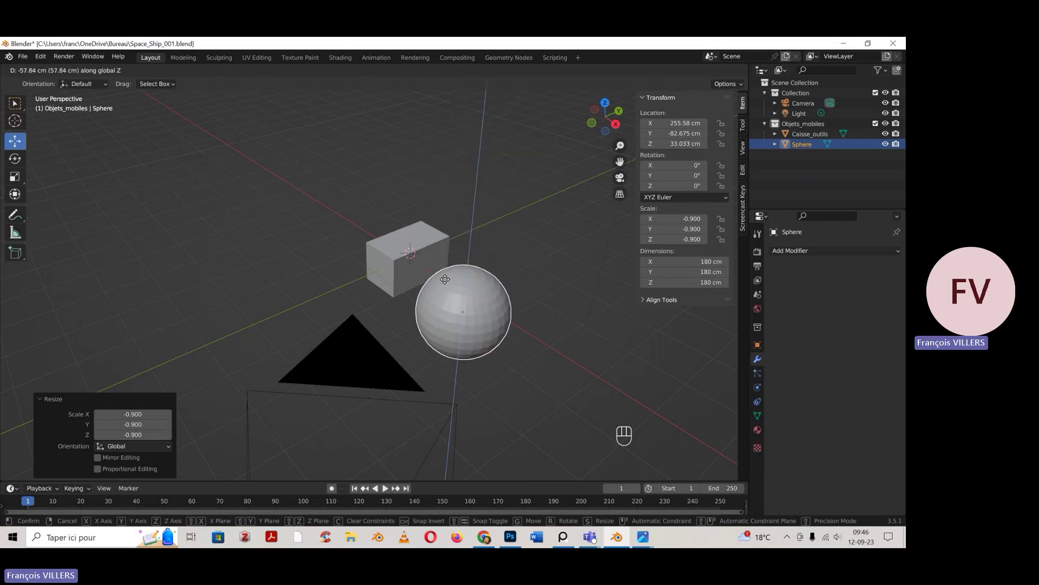
click(447, 272)
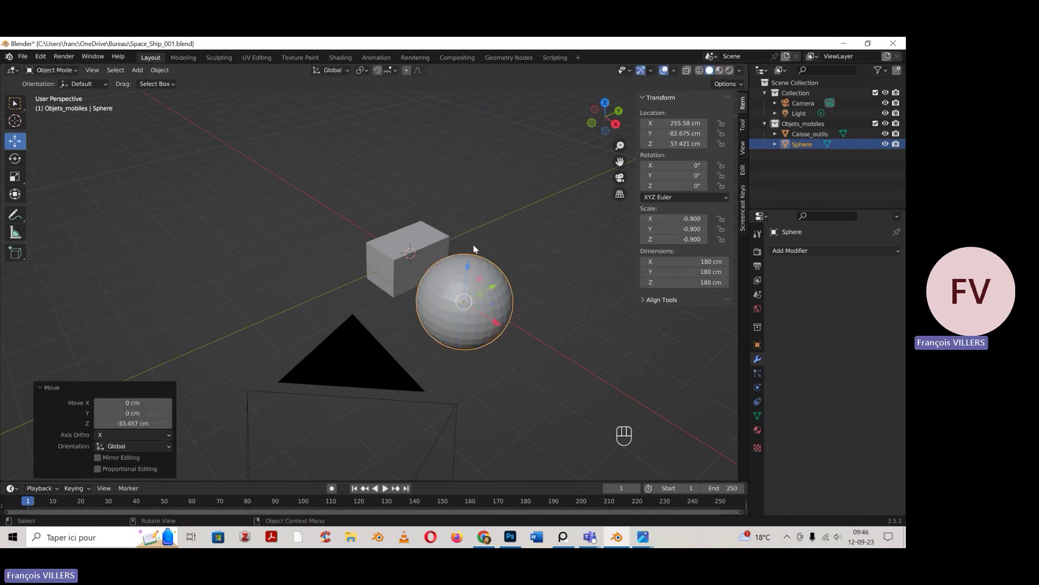
key(g)
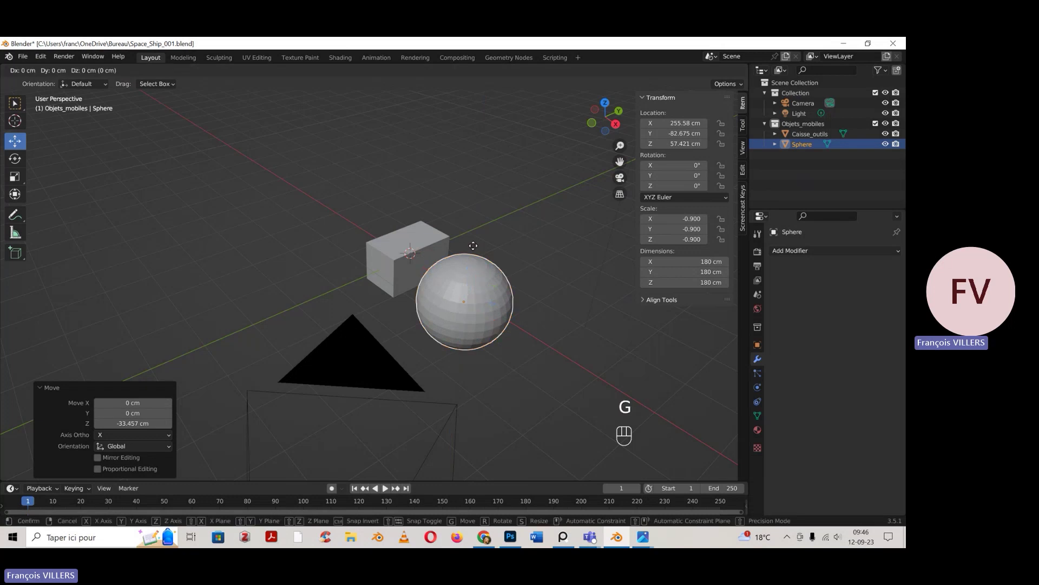
key(y)
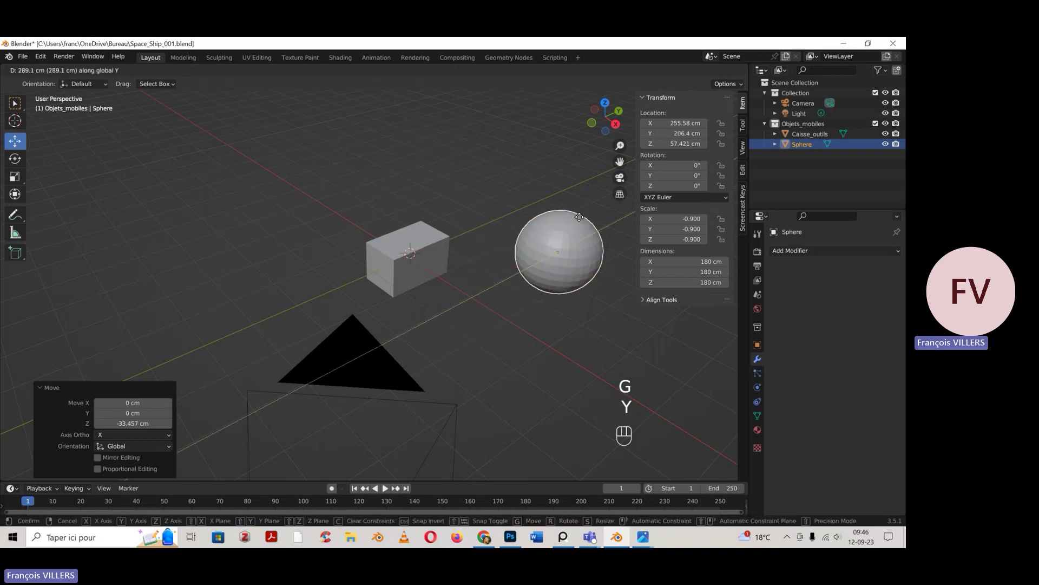
click(496, 262)
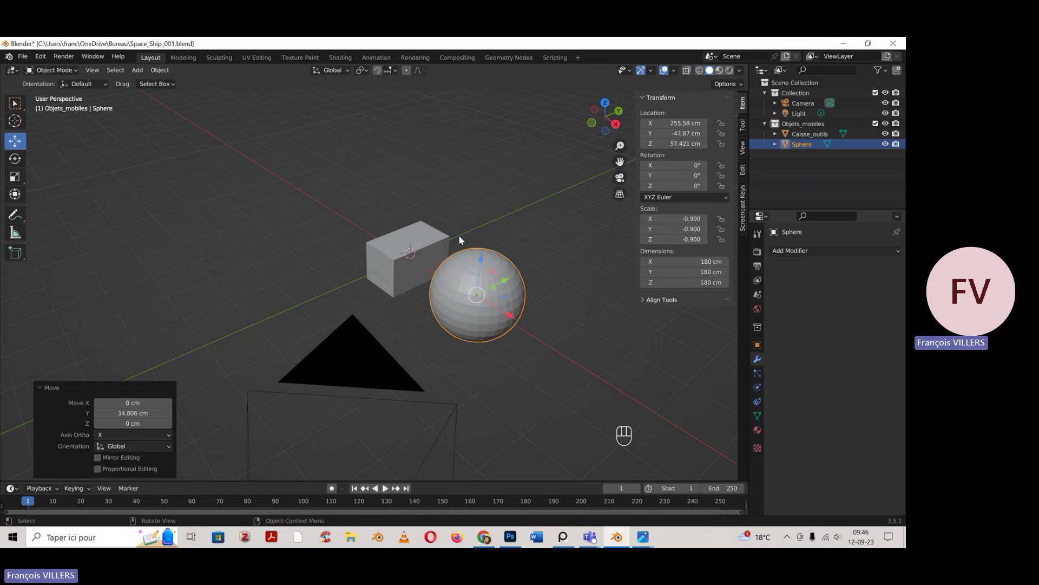
Switch the viewport to quad view, and try splitting the area vertically before joining the two areas again
key(ctrl)
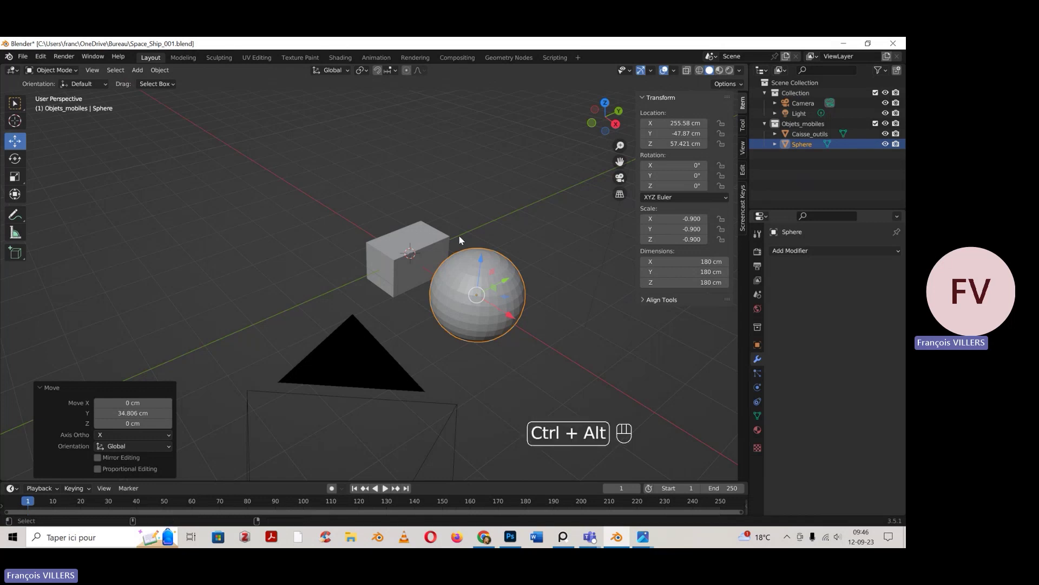
key(ctrl+alt+q)
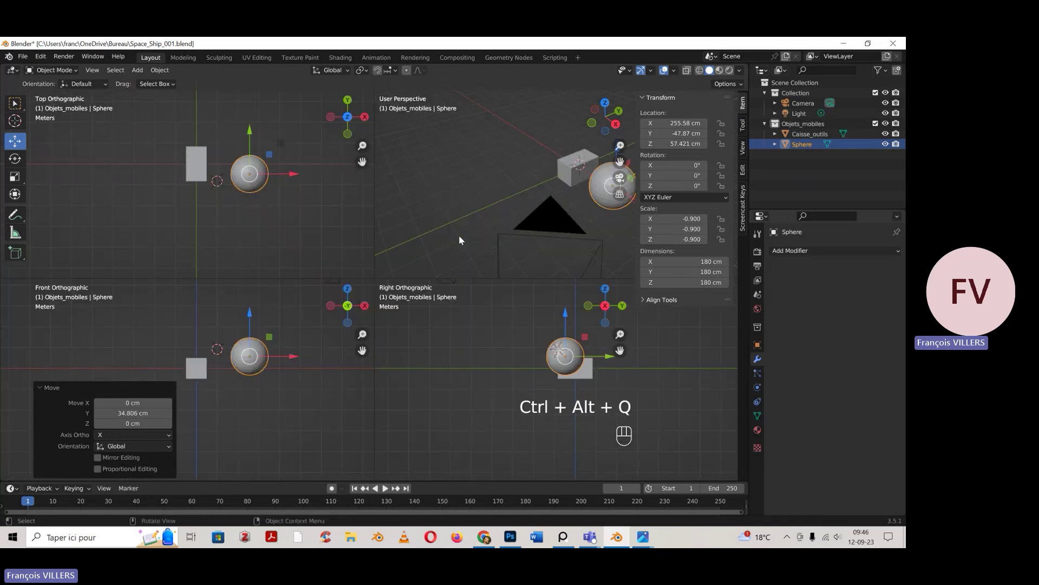
right_click(750, 307)
click(711, 306)
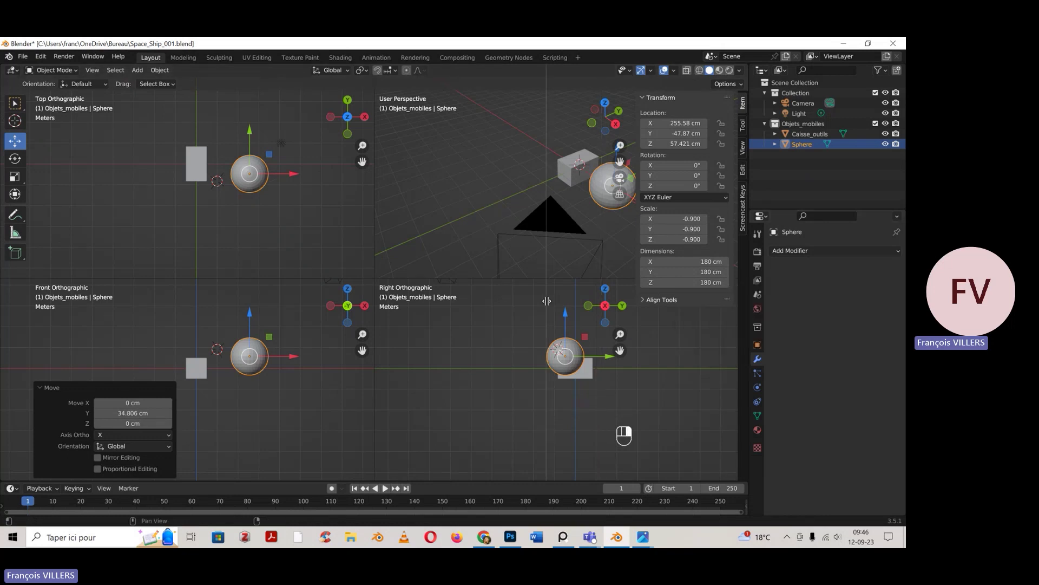
click(547, 335)
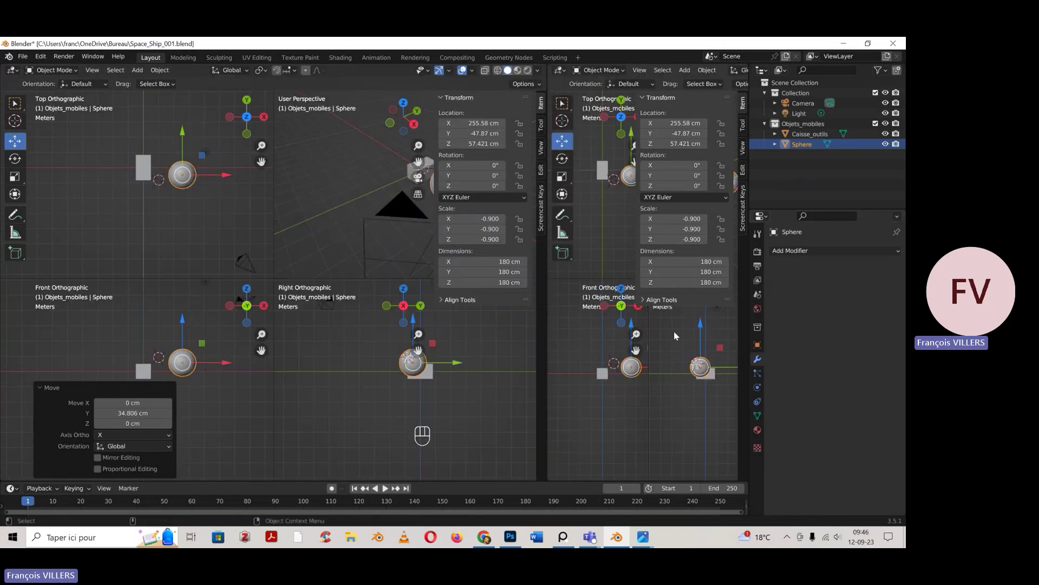
right_click(542, 319)
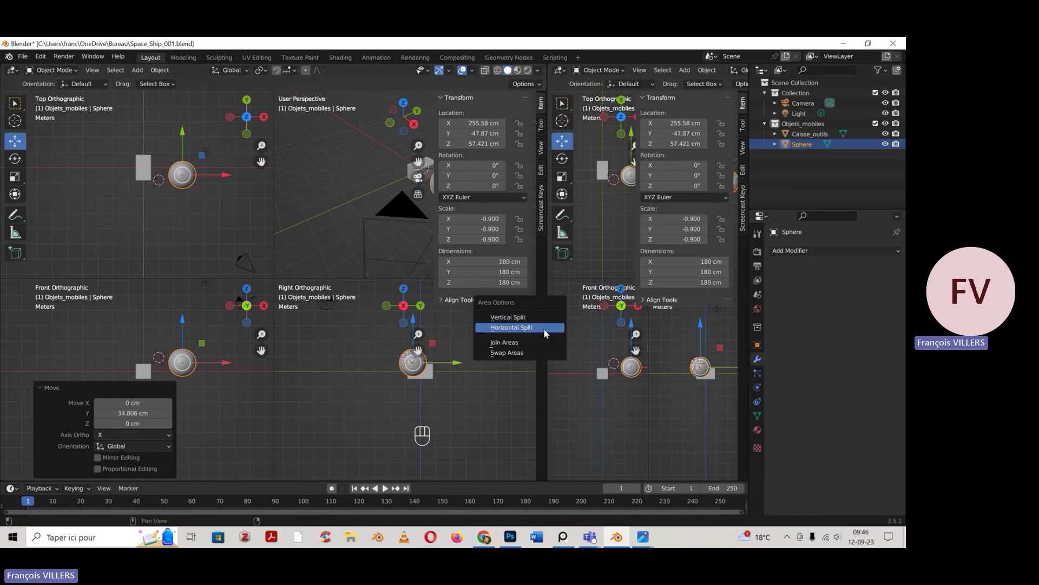
click(544, 342)
click(502, 330)
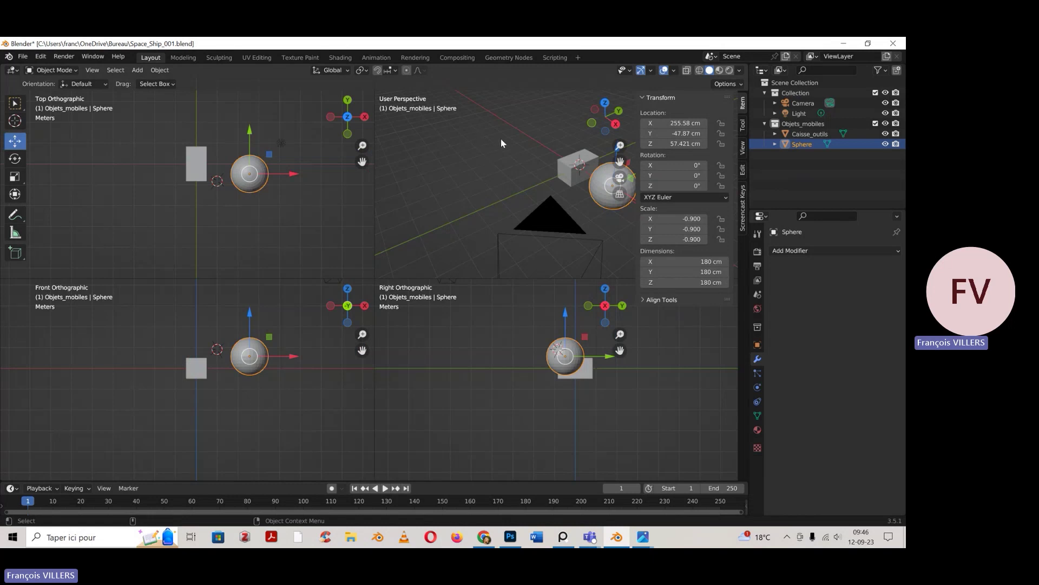
In the Right Orthographic view, move the sphere about 51 cm in Y and -49 cm in Z, and about 228 cm further along Y
key(KP_Decimal)
drag(584, 337, 598, 349)
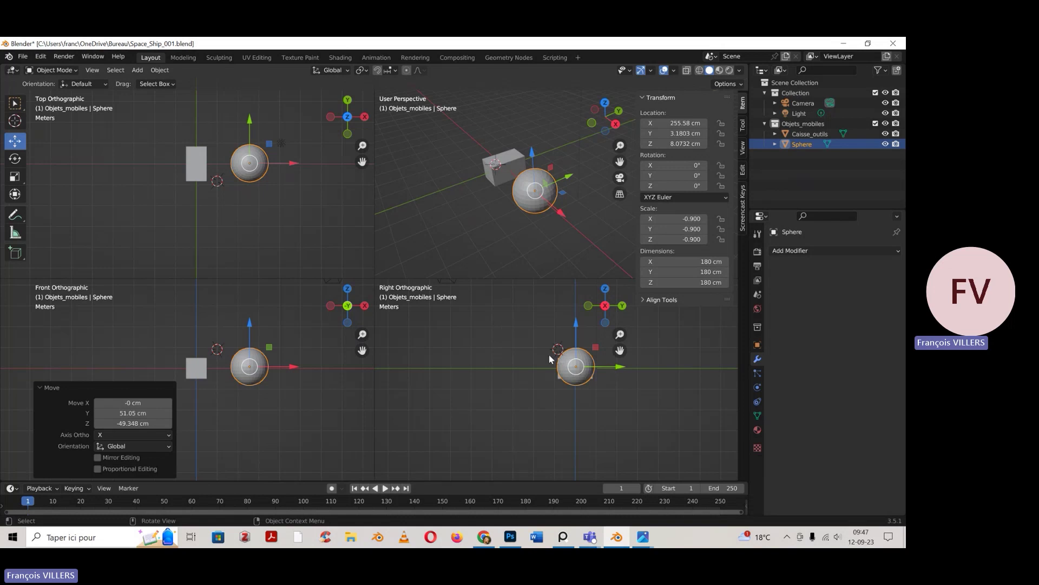
drag(617, 367, 662, 366)
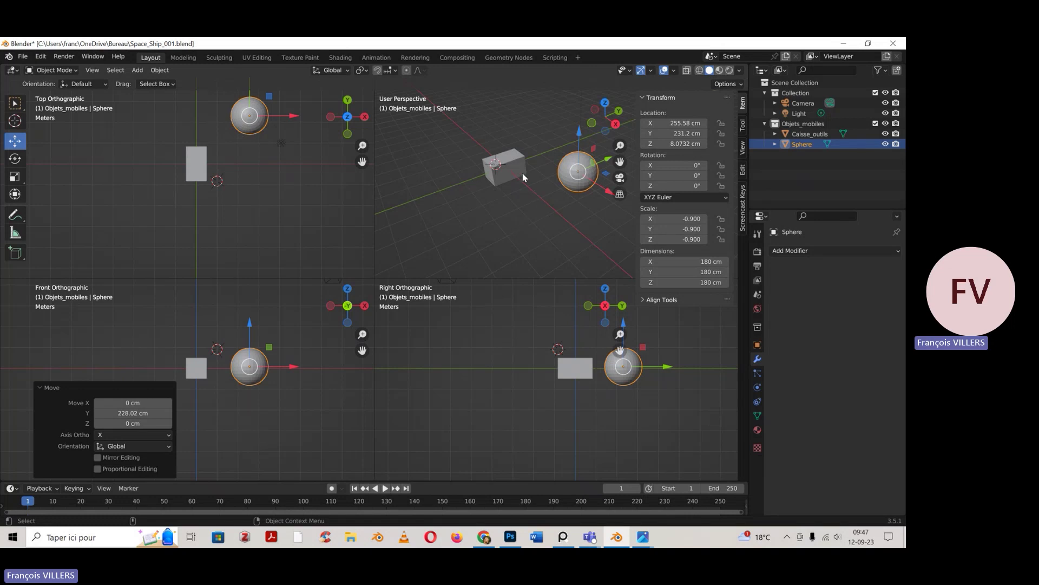
Set the perspective quadrant to the Left Orthographic view and move the sphere about -551 cm along Y
middle_drag(528, 188, 546, 170)
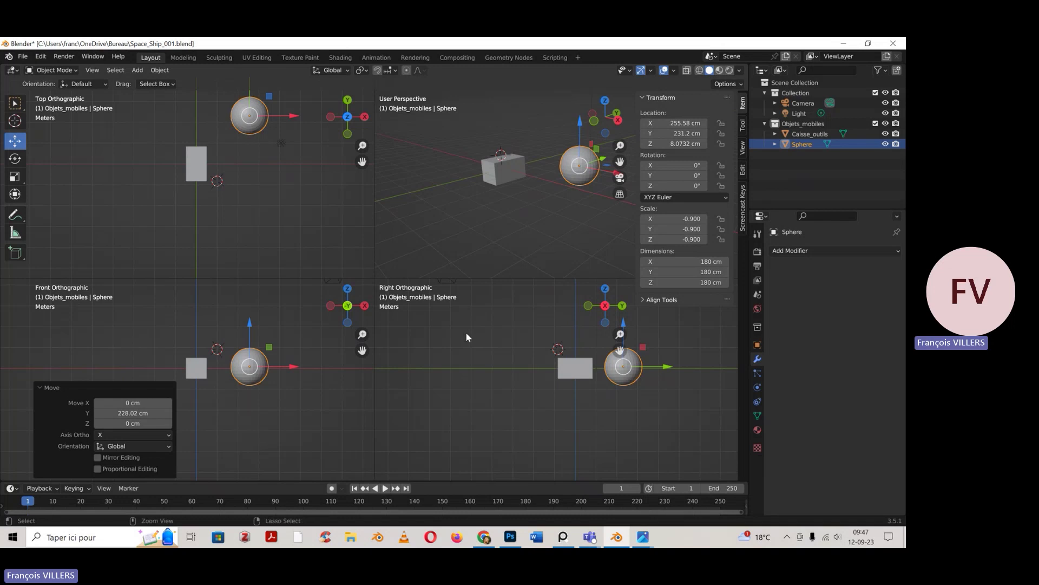
key(ctrl+KP_3)
shift+middle_drag(551, 179, 470, 190)
drag(435, 177, 549, 178)
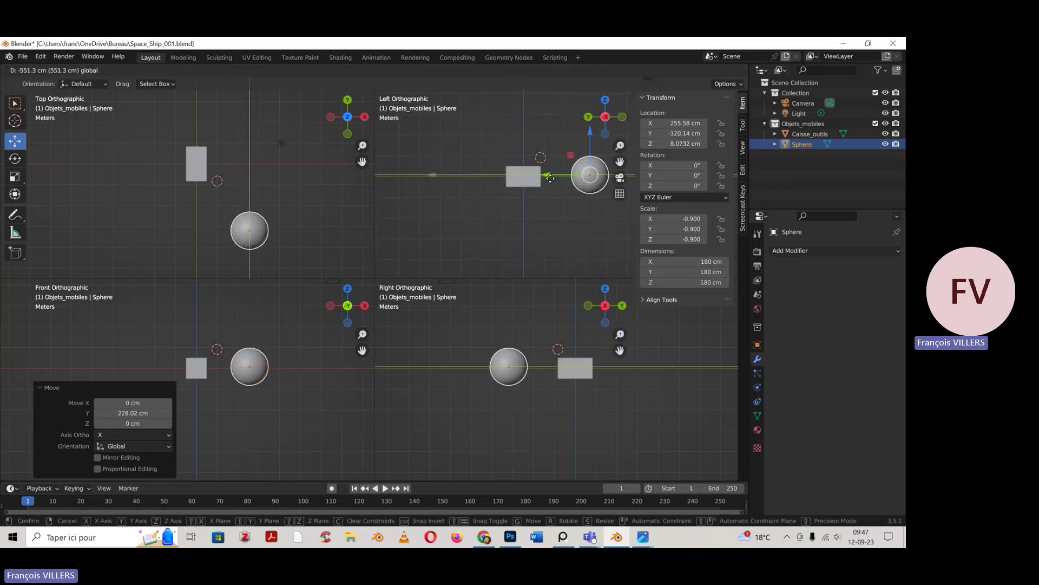
click(550, 178)
Orbit the perspective quadrant and move the sphere about -272 cm along X, roughly in line with the toolbox
middle_drag(539, 193, 538, 228)
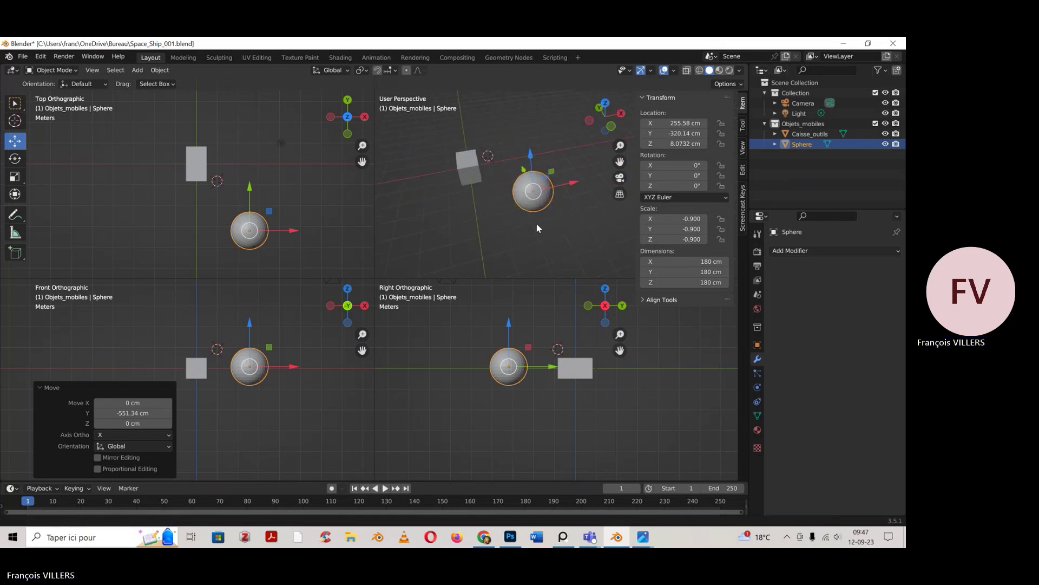
drag(573, 182, 514, 195)
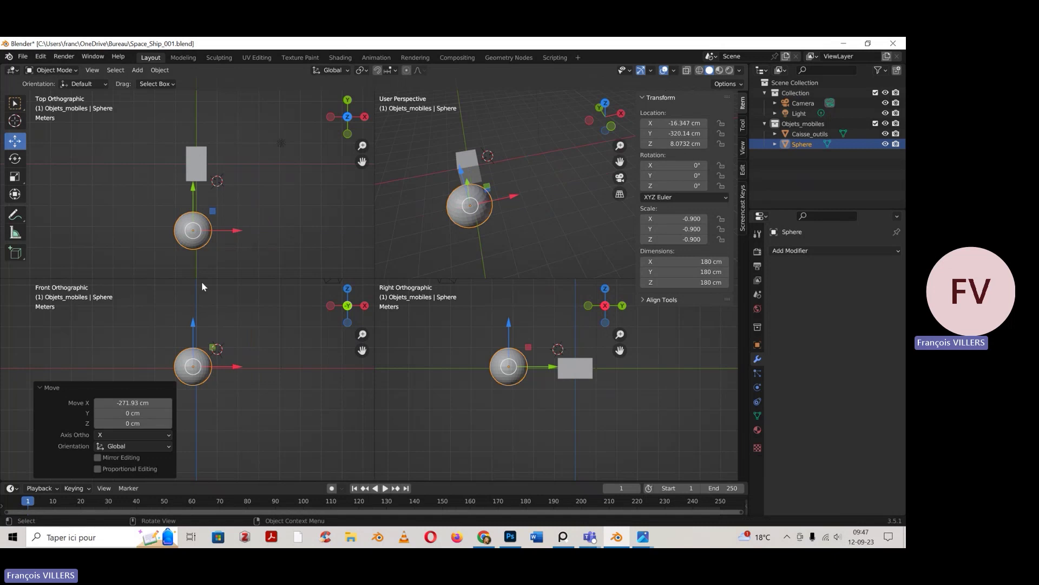
middle_drag(502, 210, 482, 216)
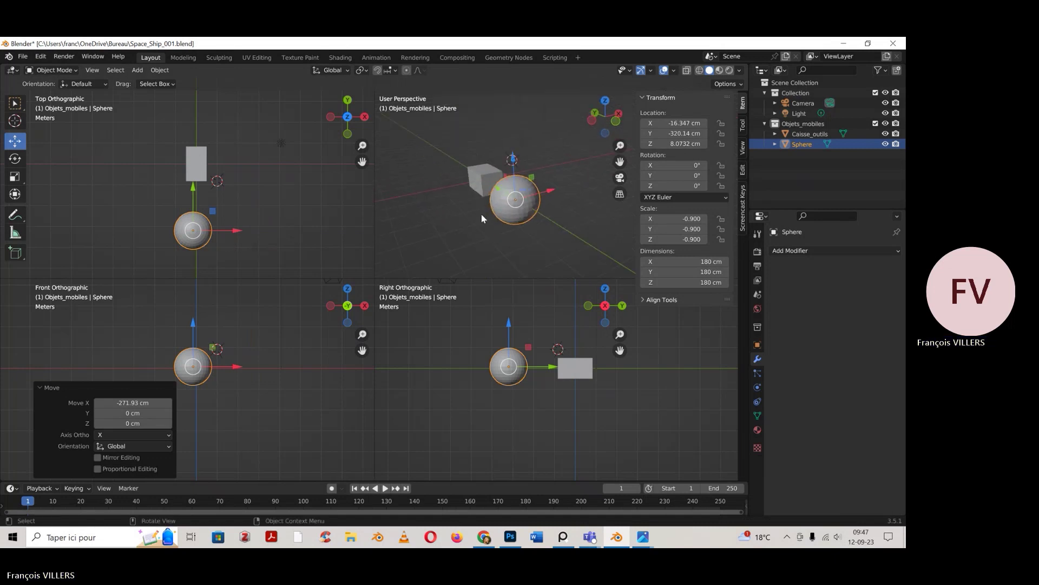
Select the toolbox, reselect the sphere, and move the sphere about 14.6 cm along X
click(437, 332)
click(483, 178)
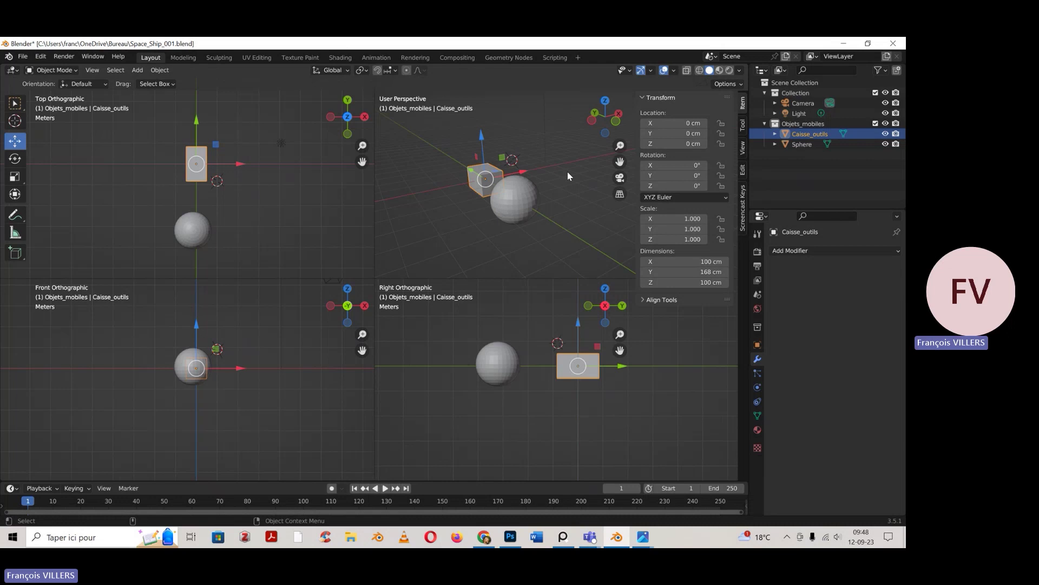
click(517, 196)
middle_drag(517, 196, 522, 205)
drag(532, 195, 533, 199)
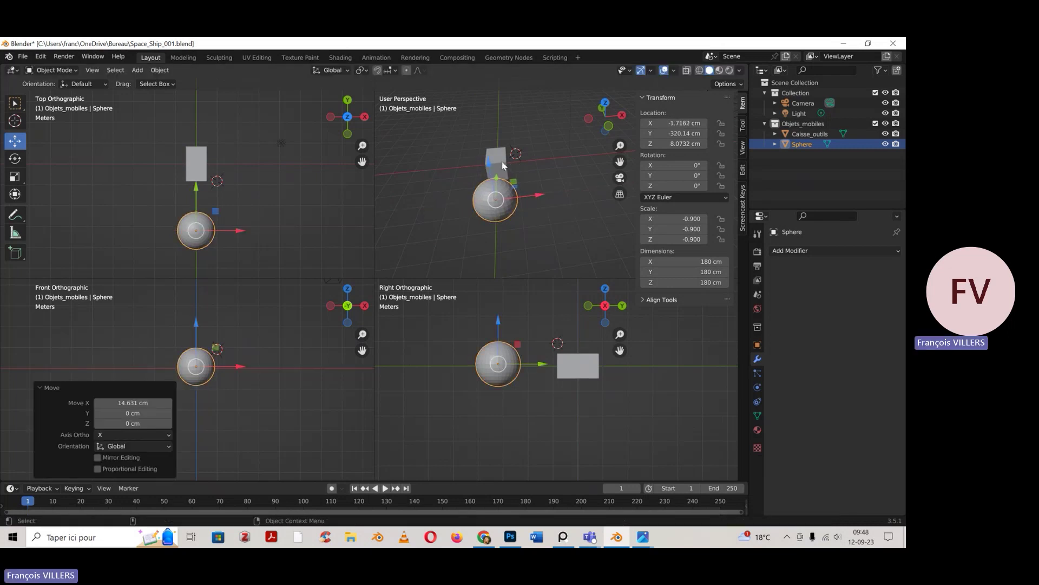
Inspect the sphere's alignment with the toolbox in the perspective quadrant and delete the sphere
click(495, 164)
click(509, 189)
middle_drag(523, 182, 511, 156)
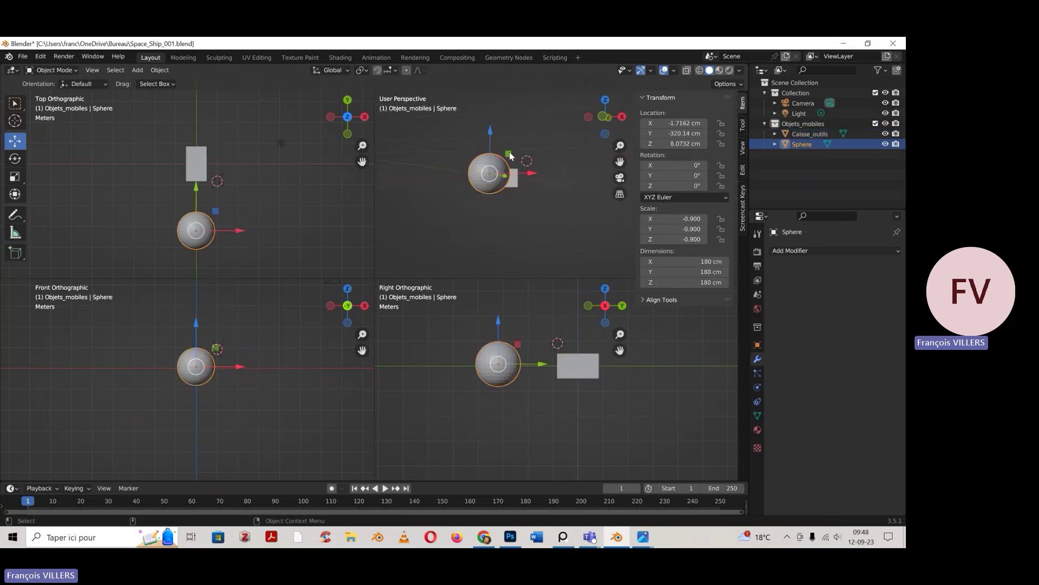
middle_drag(529, 211, 529, 167)
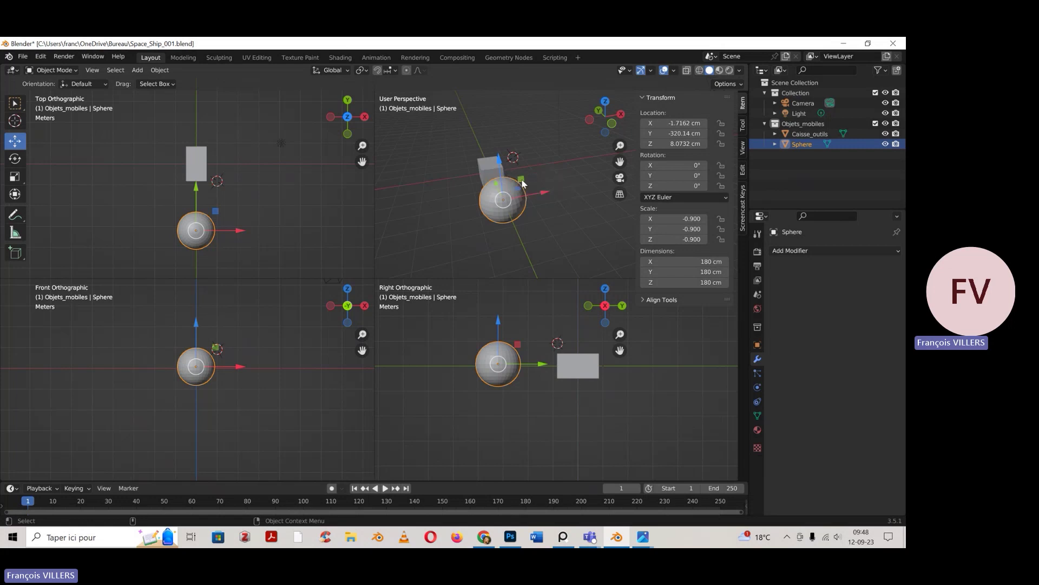
drag(523, 184, 498, 184)
key(Delete)
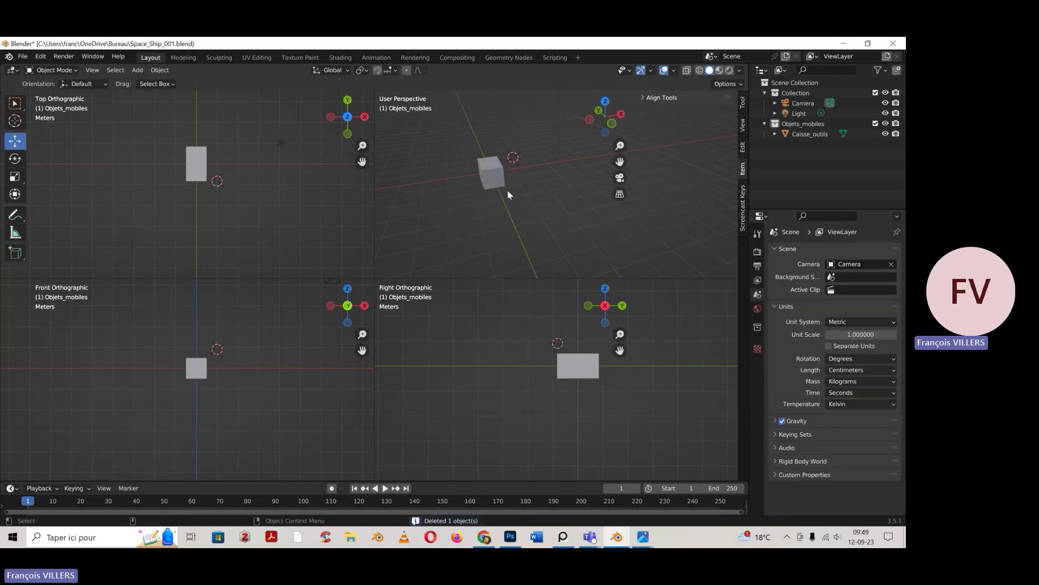
Select Caisse_outils and return from quad view to a single perspective view with the toolbox in sight
middle_drag(509, 194, 551, 180)
click(511, 209)
middle_drag(476, 198, 466, 188)
key(ctrl+alt+q)
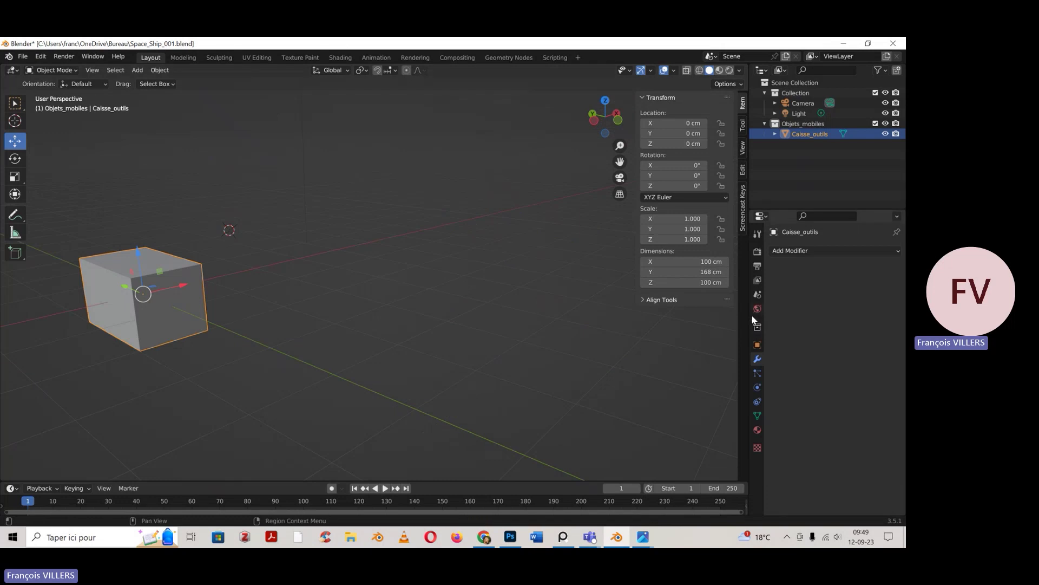
shift+middle_drag(415, 278, 569, 268)
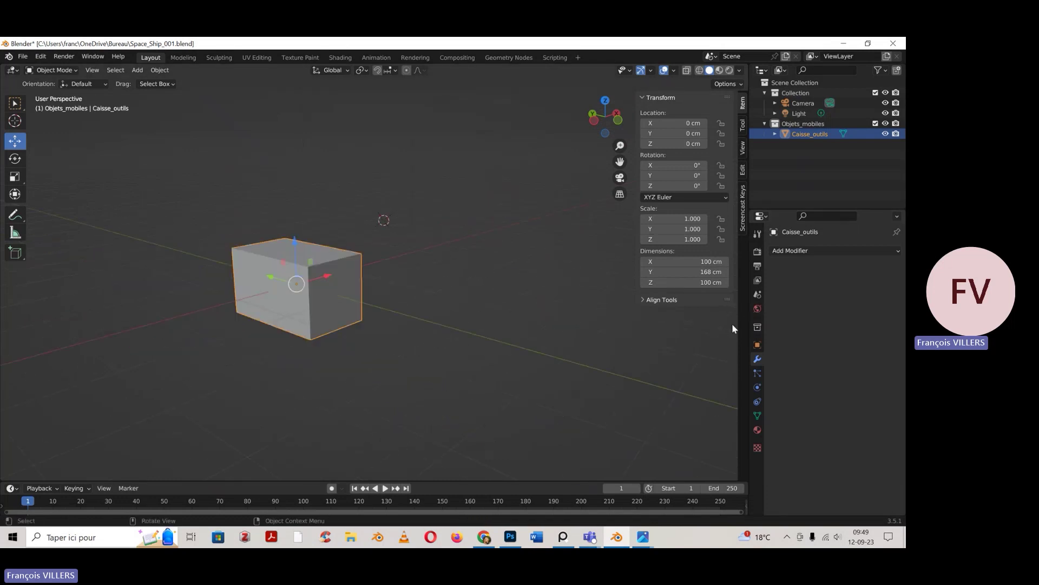
Split the 3D viewport vertically into two side-by-side areas, one wide and one narrow
right_click(748, 325)
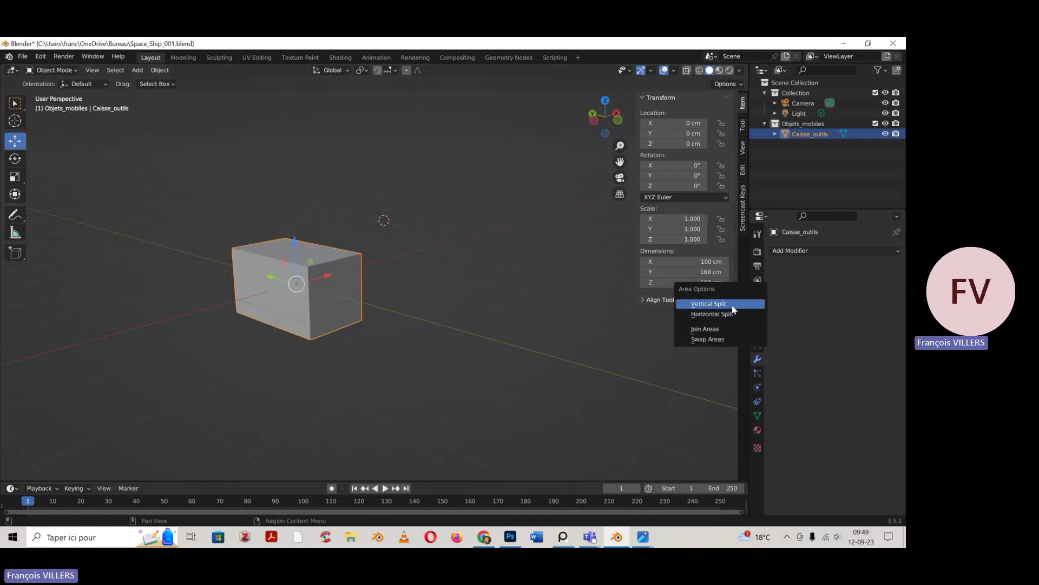
click(733, 314)
click(527, 303)
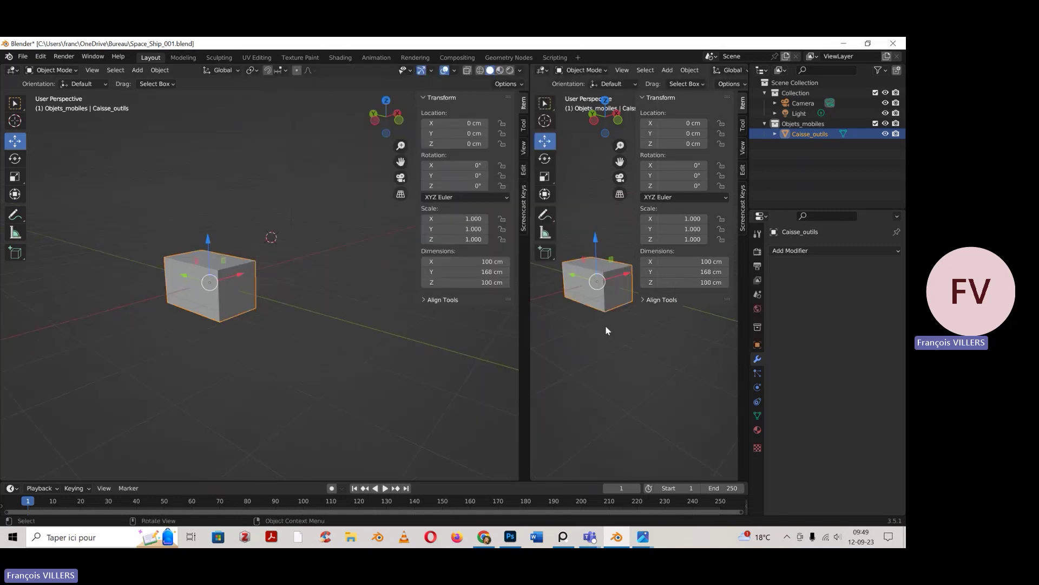
Examine the toolbox in the narrow viewport from the top, front and right, and in rotated intermediate views
middle_drag(595, 320, 568, 342)
key(KP_7)
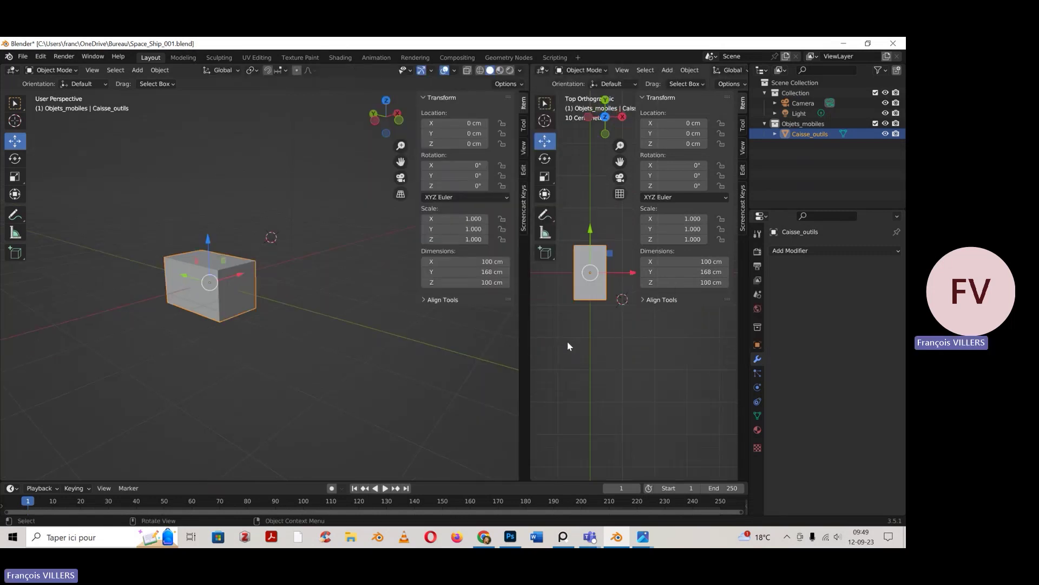
key(KP_1)
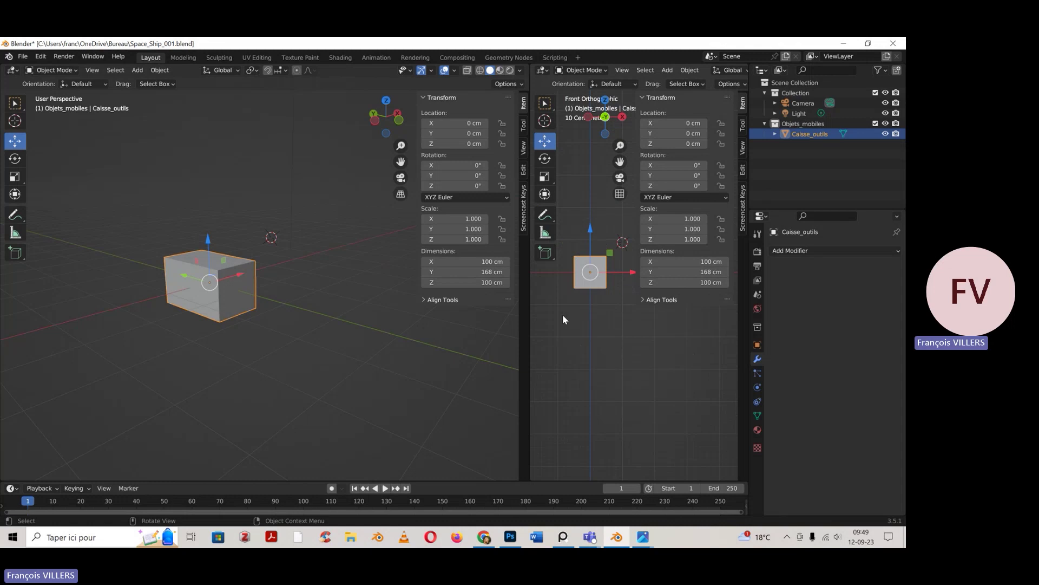
key(KP_2)
key(KP_3)
key(KP_1)
key(KP_4)
key(KP_6)
key(KP_8)
key(KP_3)
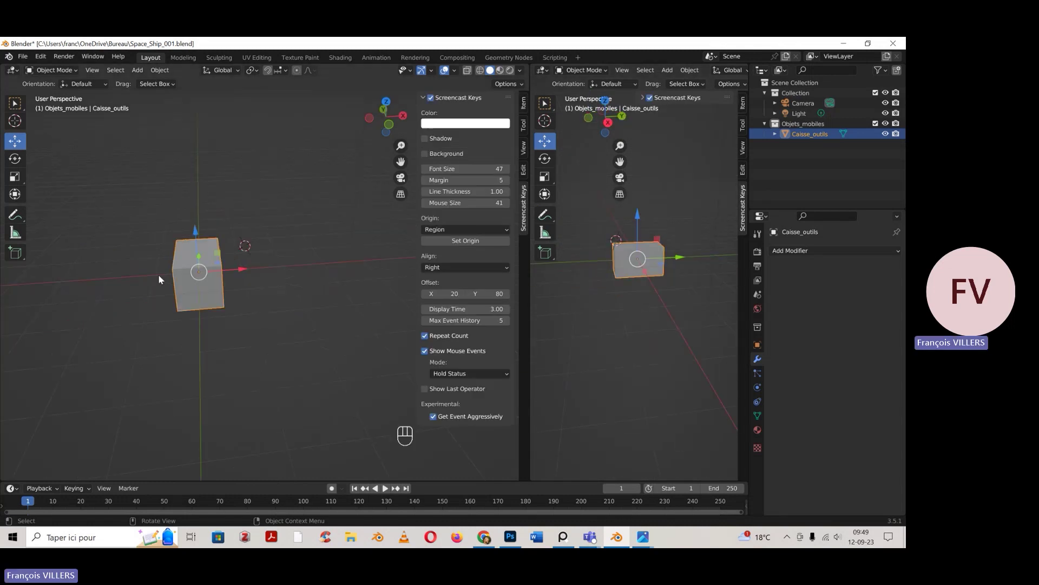
Examine the toolbox in the wide viewport from the front and right, with small view rotations and a projection switch
middle_drag(158, 278, 188, 282)
key(KP_1)
key(KP_2)
key(KP_3)
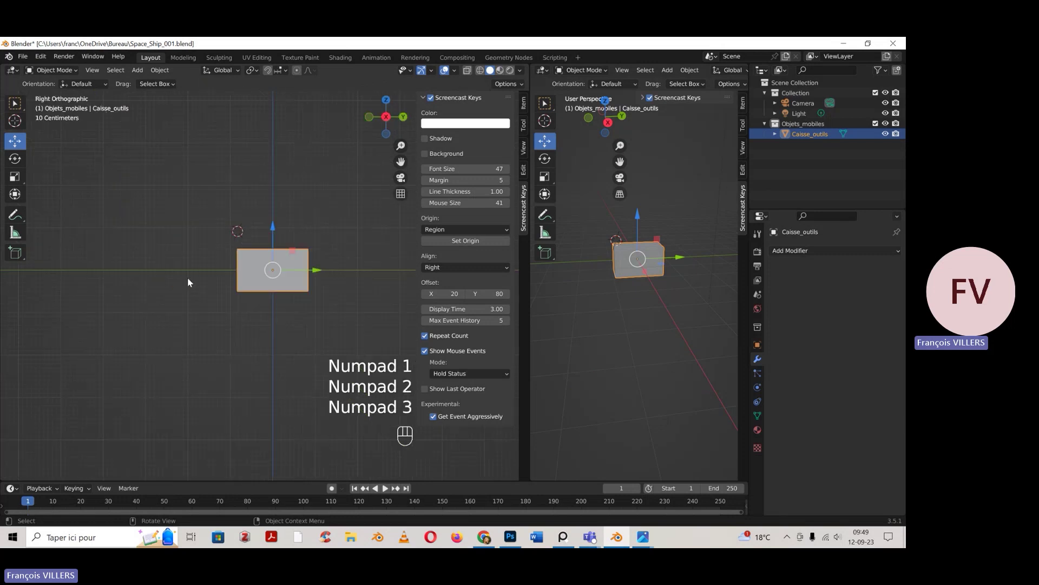
key(KP_4)
key(KP_6)
key(KP_5)
Examine the toolbox in the wide viewport from the top and bottom, alternating stepped rotations with orthographic and perspective projection
middle_drag(234, 210, 273, 226)
key(KP_8)
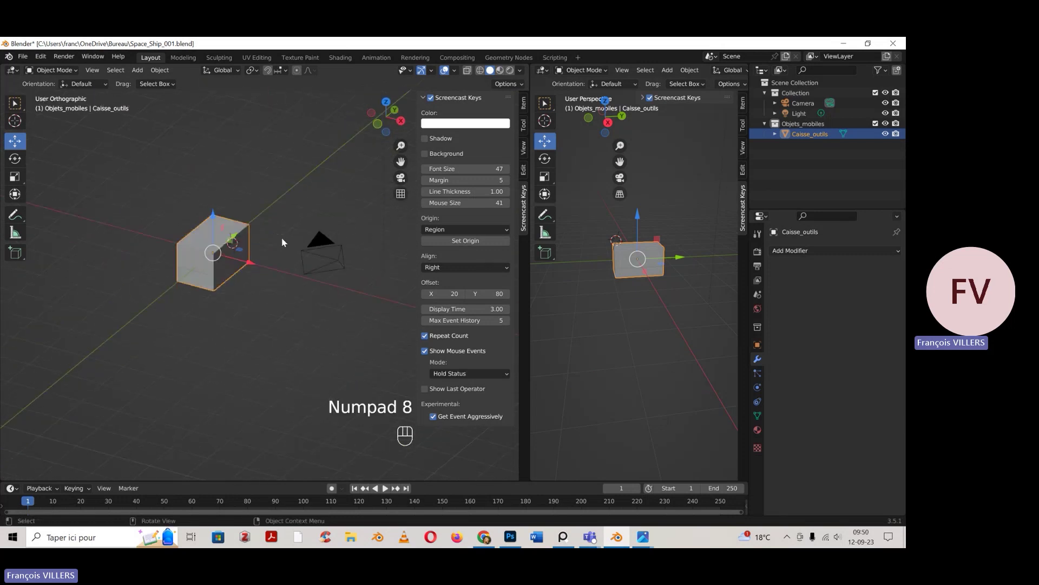
key(KP_7)
key(KP_9)
key(KP_4)
key(KP_5)
key(KP_4)
key(KP_8)
key(KP_5)
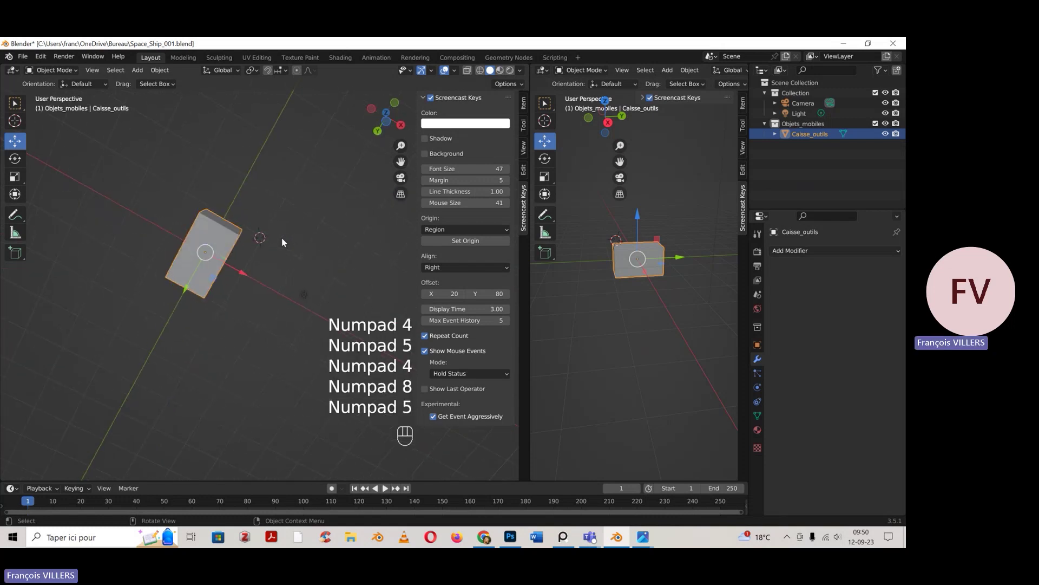
Move the toolbox up about 41.5 cm along Z
middle_drag(222, 174, 150, 111)
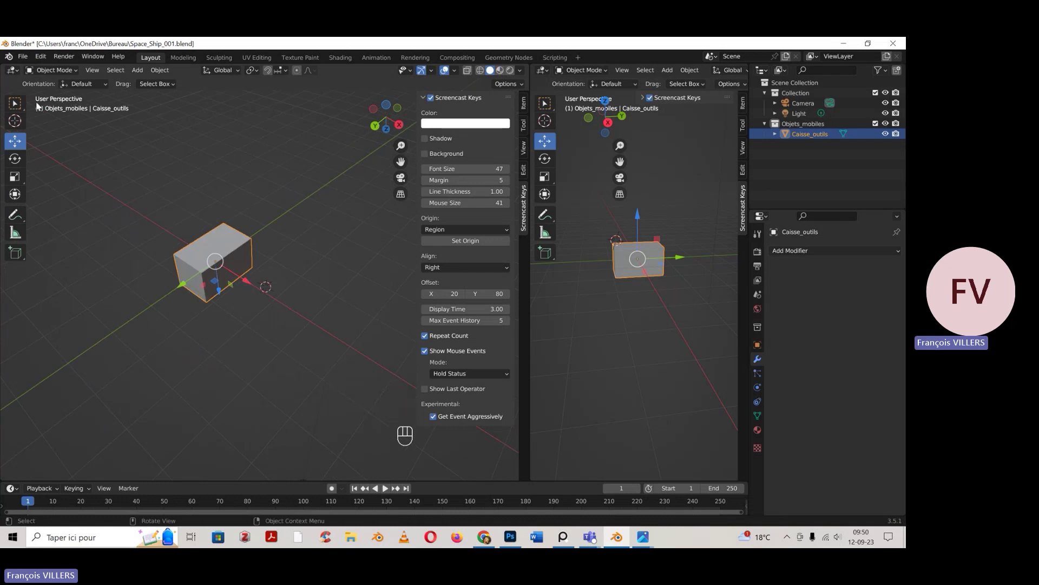
middle_drag(114, 141, 343, 219)
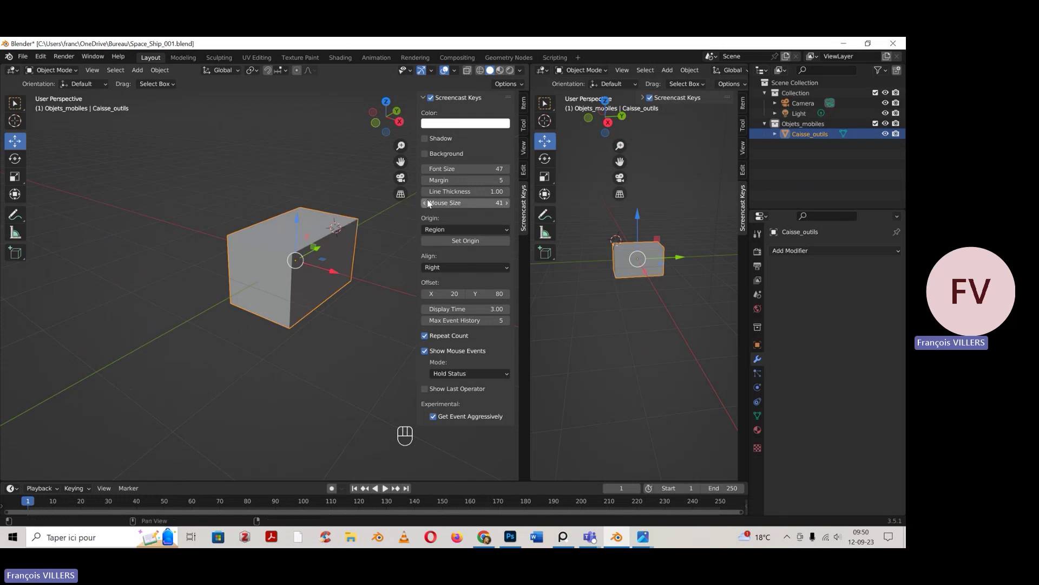
drag(300, 233, 296, 200)
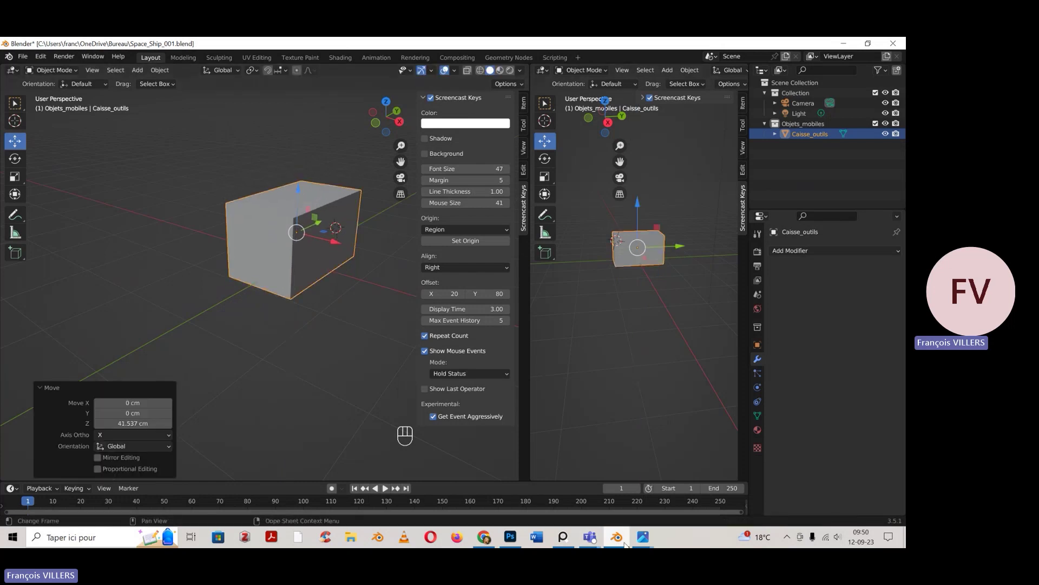
Switch to the grey spaceship corridor reference render in Photos and examine the stacked crates at the back
mouse_move(646, 540)
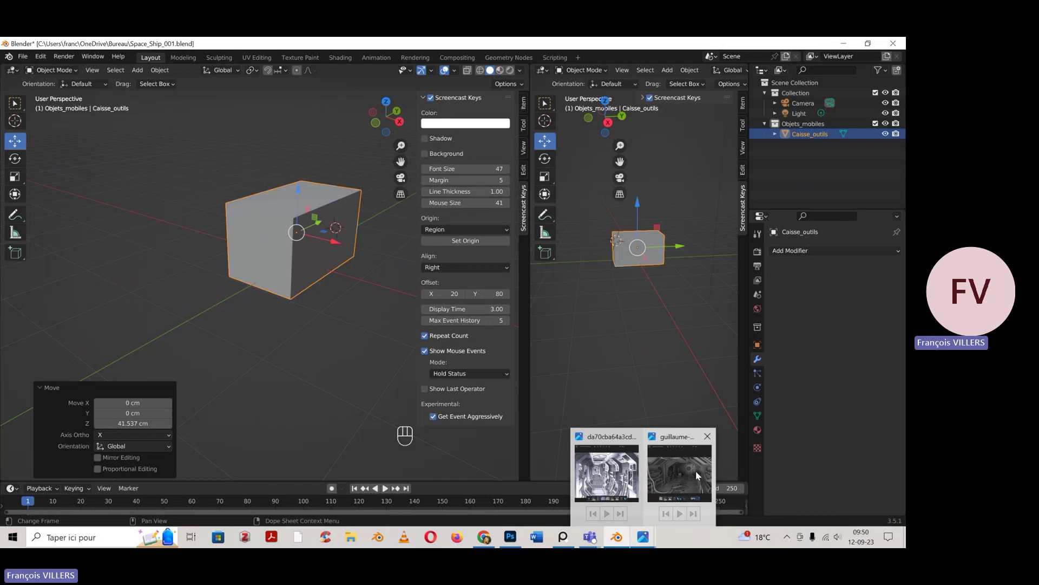
mouse_move(696, 470)
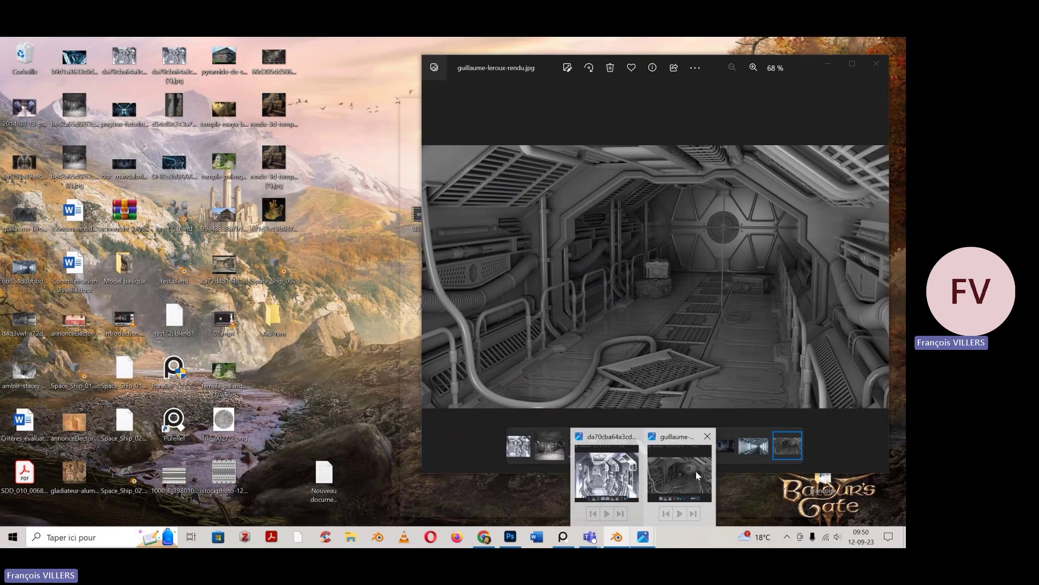
click(696, 470)
scroll(675, 288, up, 5)
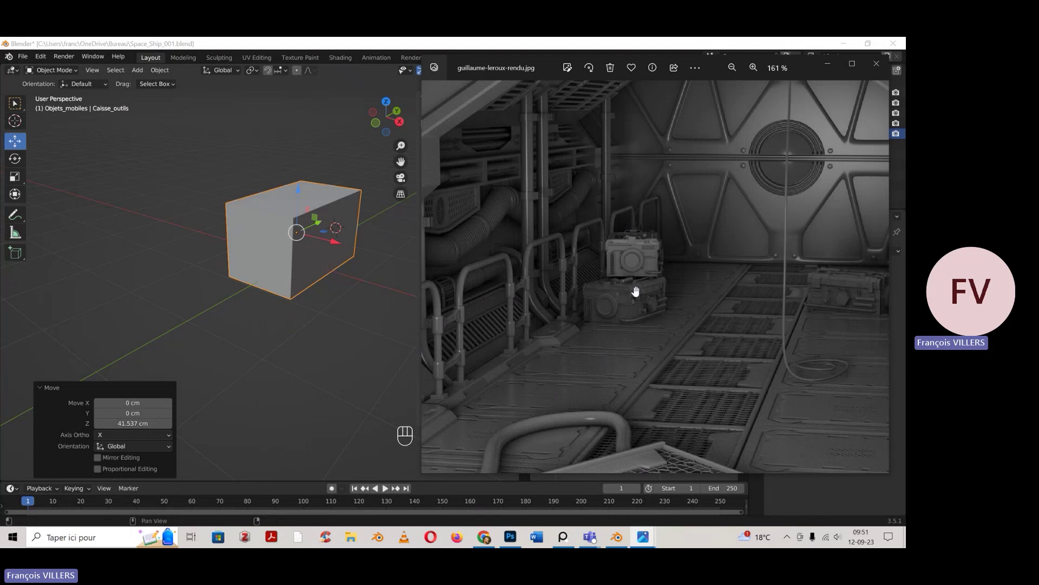
scroll(635, 292, down, 3)
scroll(636, 293, down, 3)
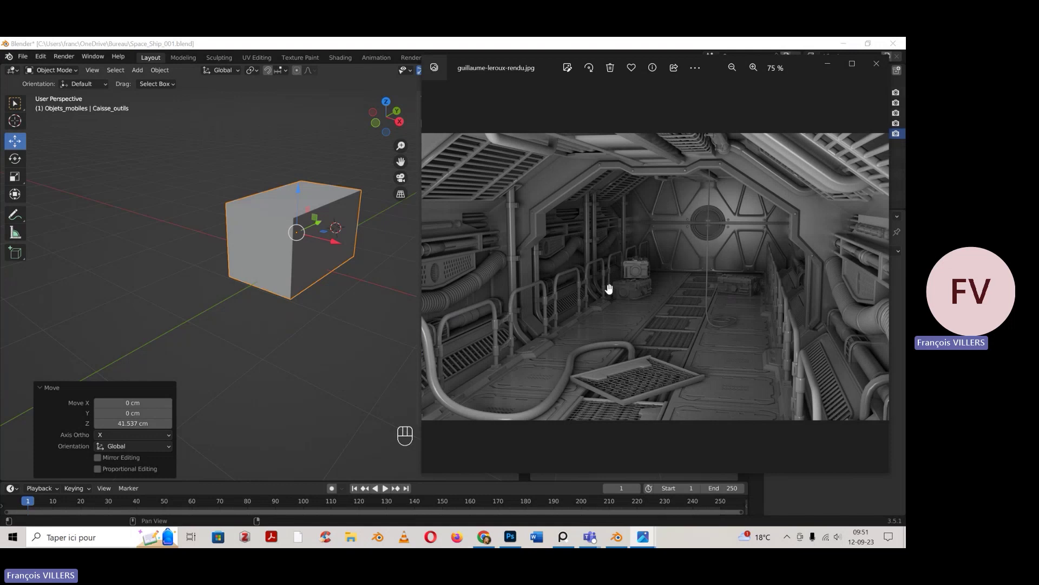
Return to Blender, show the toolbox's transform values and enable the Statistics overlay in the wide viewport
middle_drag(383, 259, 411, 247)
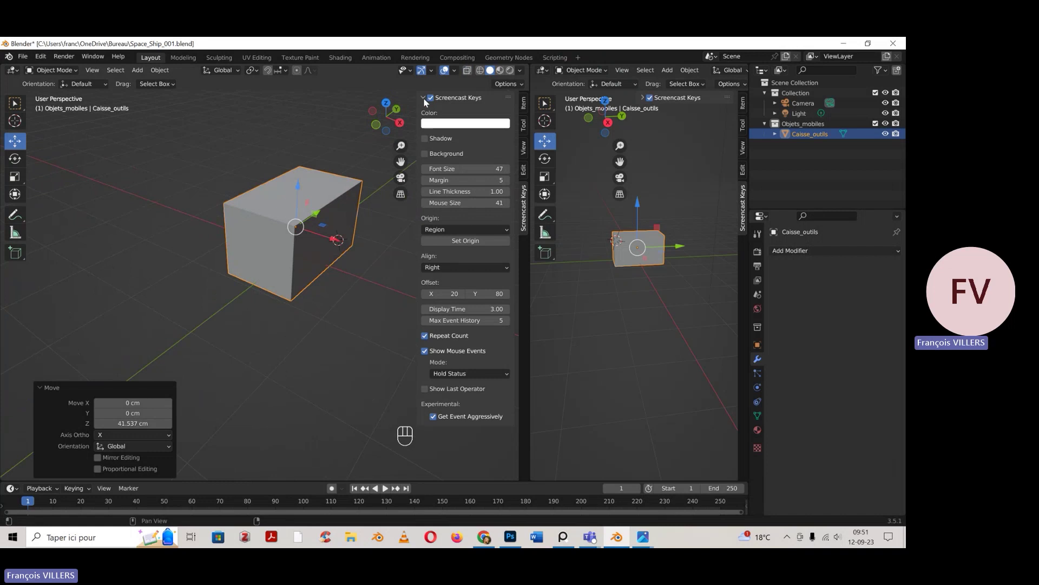
click(523, 103)
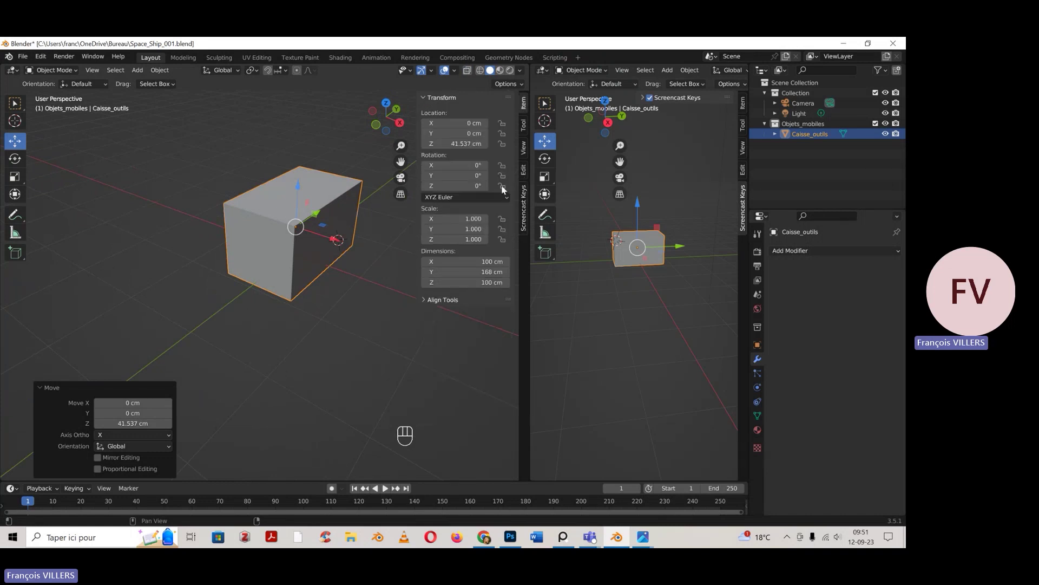
click(456, 70)
click(455, 70)
click(455, 71)
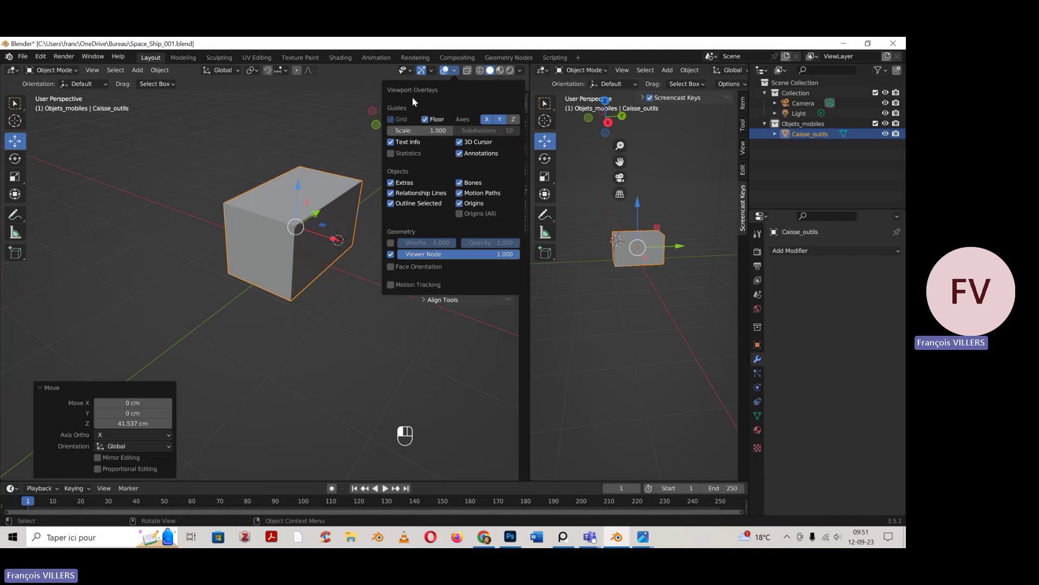
click(391, 153)
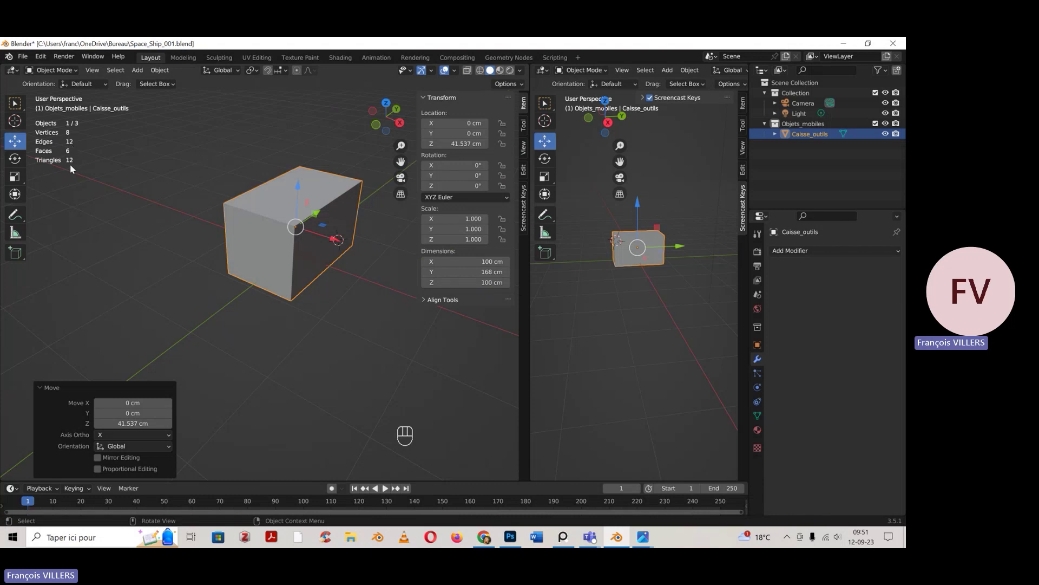
Widen the main viewport at the expense of the narrow one and frame the toolbox in it
middle_drag(137, 163, 256, 193)
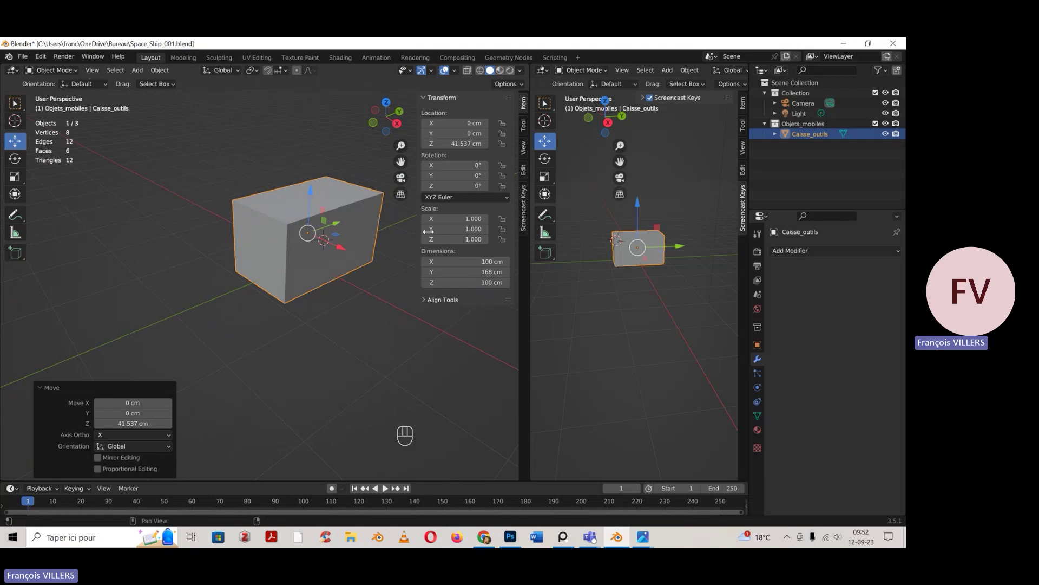
drag(528, 286, 566, 286)
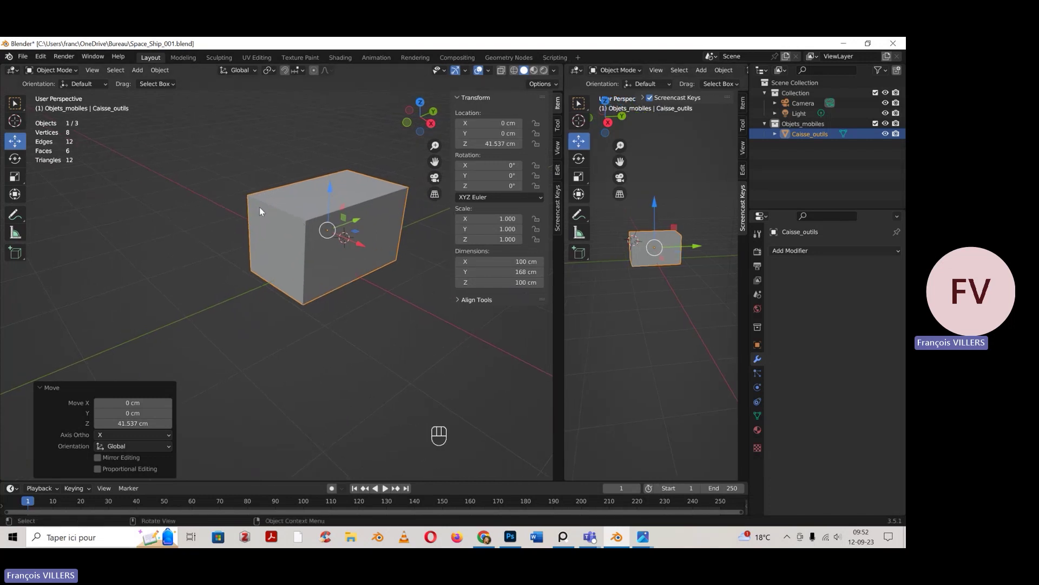
shift+middle_drag(266, 215, 292, 198)
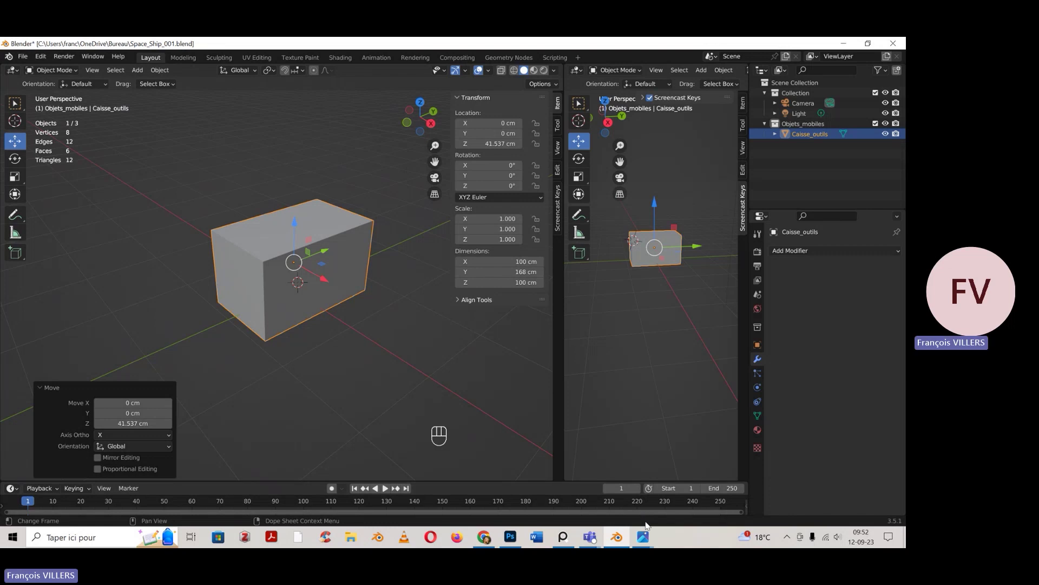
Examine the crates' shape in the corridor reference render in Photos, then return to Blender
mouse_move(644, 538)
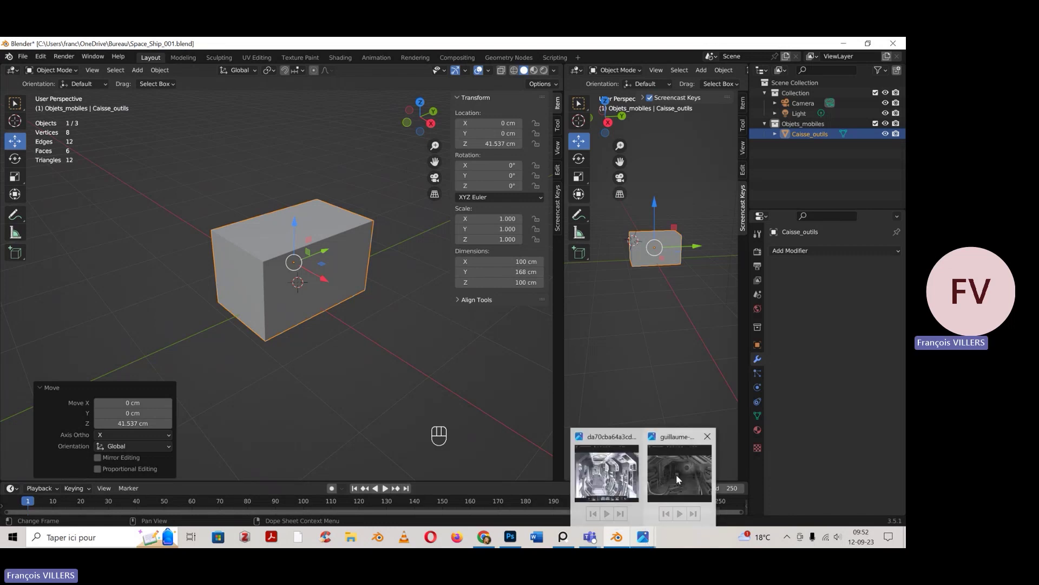
click(677, 474)
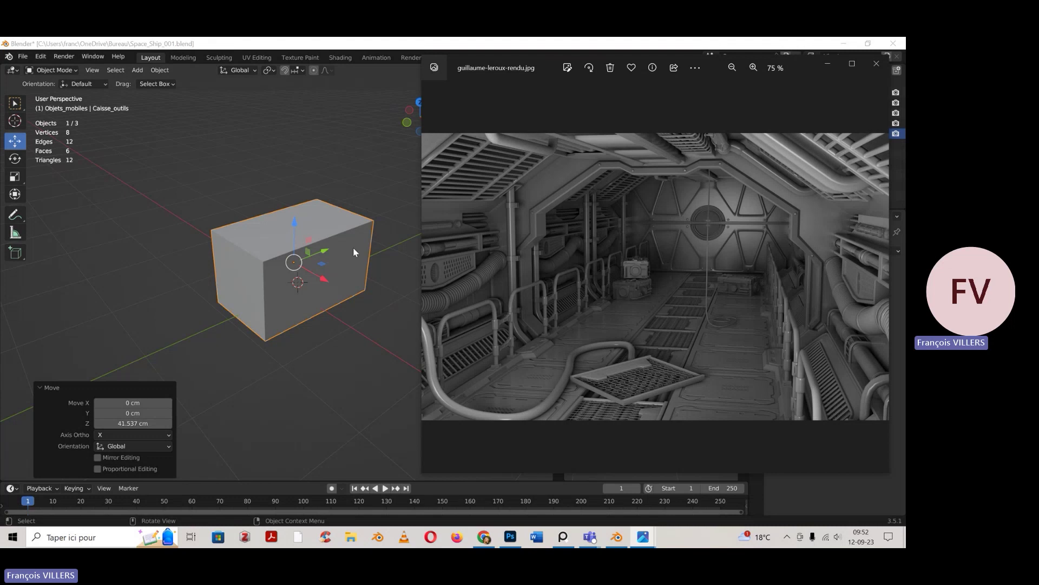
scroll(638, 271, up, 6)
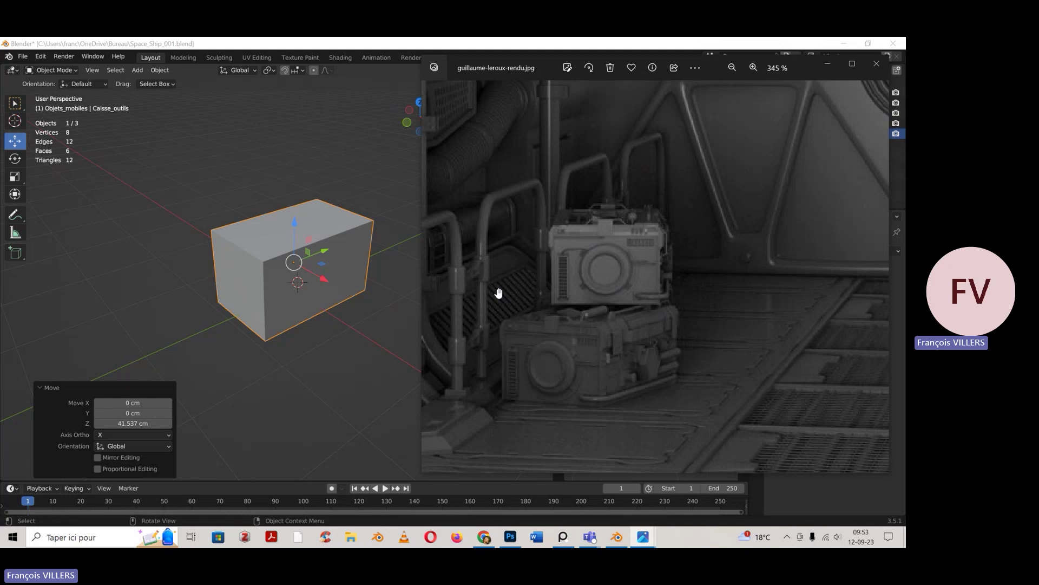
click(370, 318)
click(352, 265)
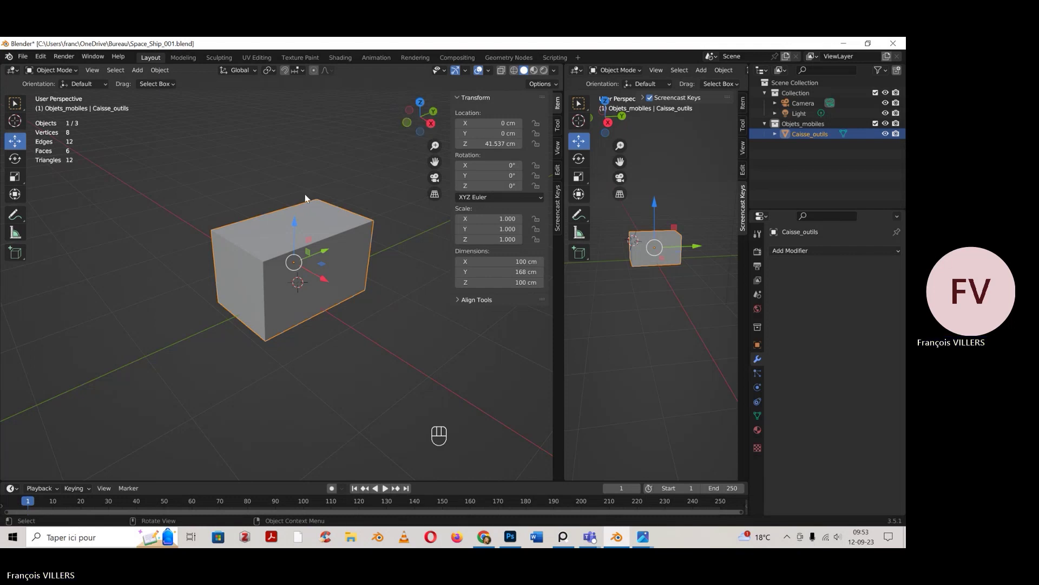
middle_drag(280, 197, 292, 255)
scroll(290, 253, down, 1)
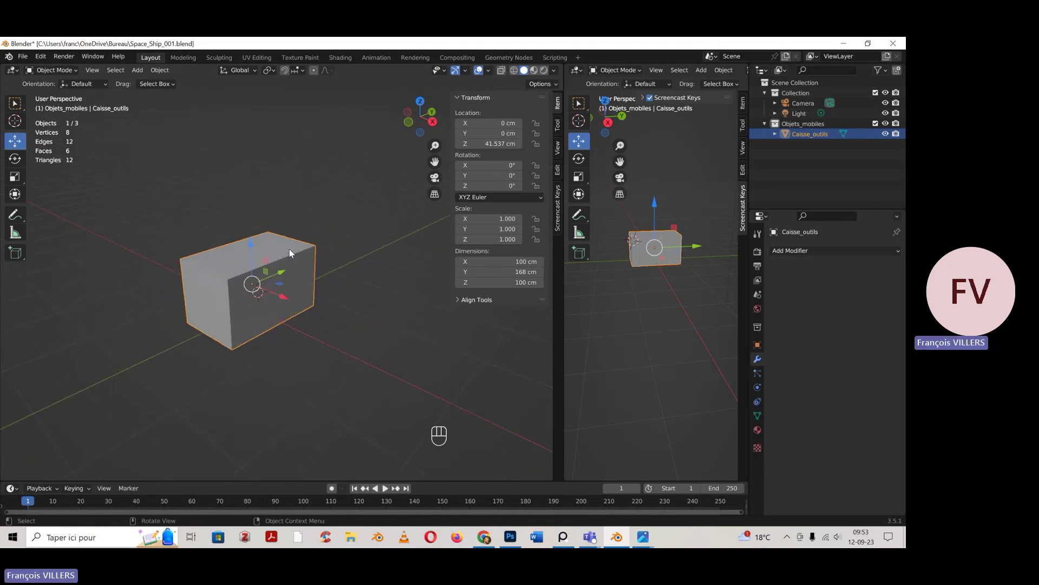
scroll(289, 253, up, 1)
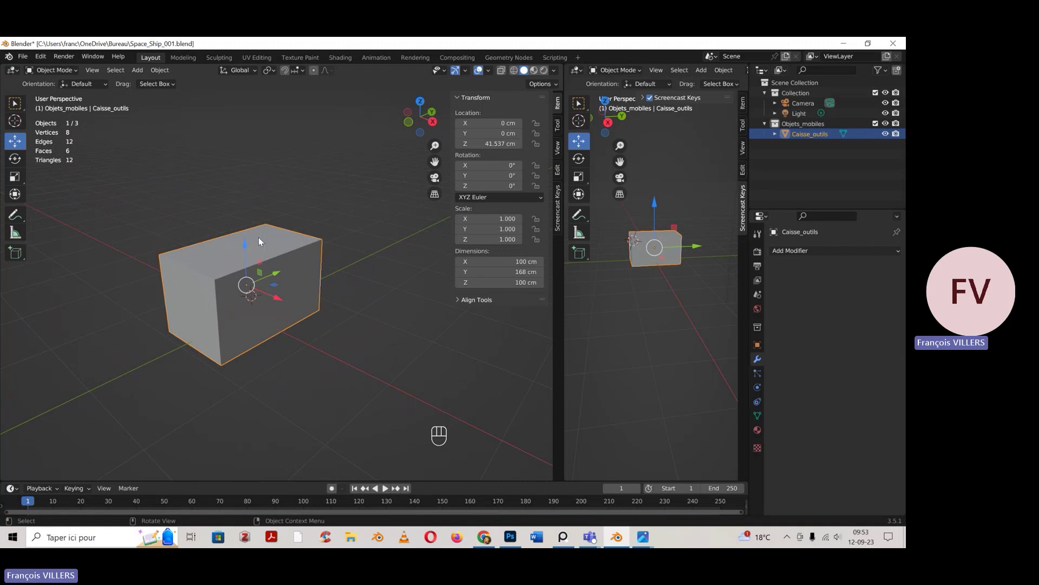
key(Tab)
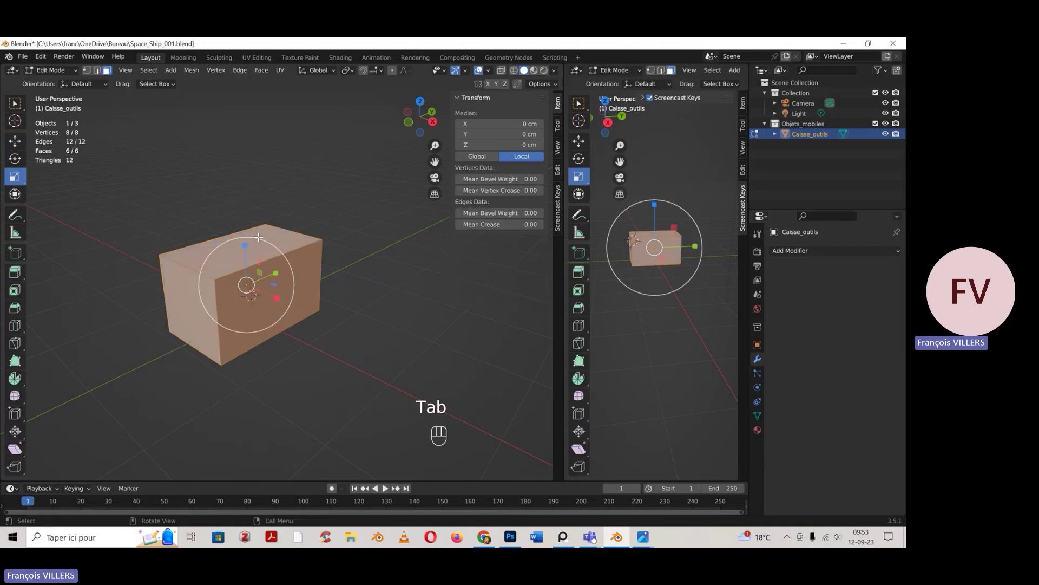
key(Tab)
click(68, 72)
click(69, 82)
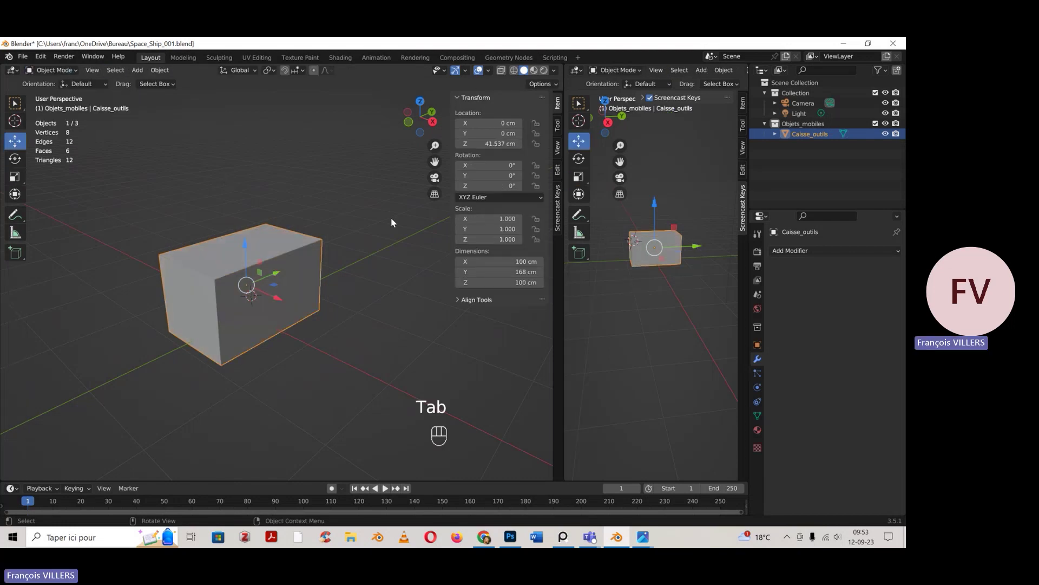
Duplicate the toolbox by copy and paste and move the copy about 305 cm along Y
key(ctrl+c)
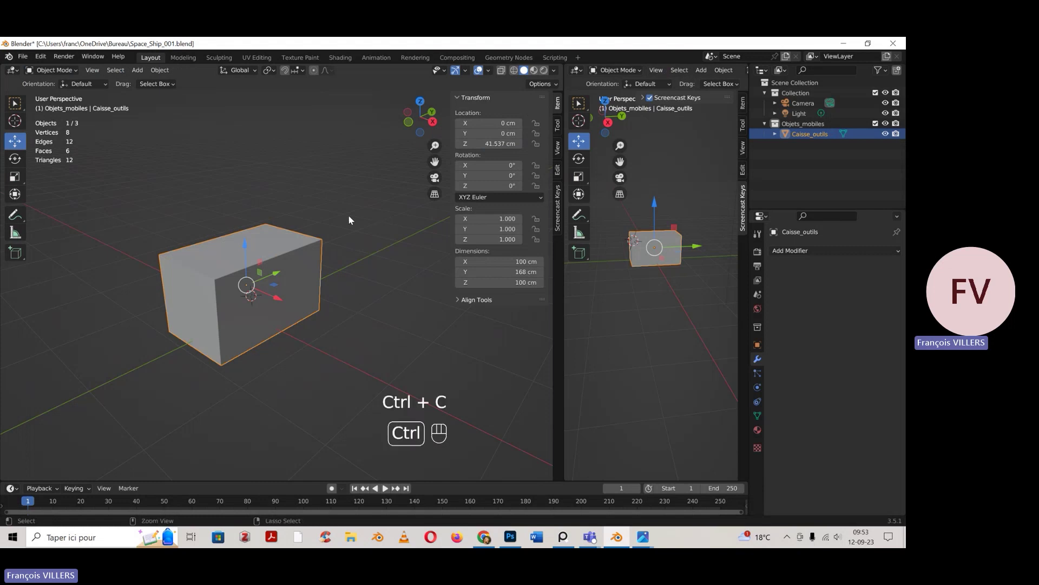
key(ctrl+v)
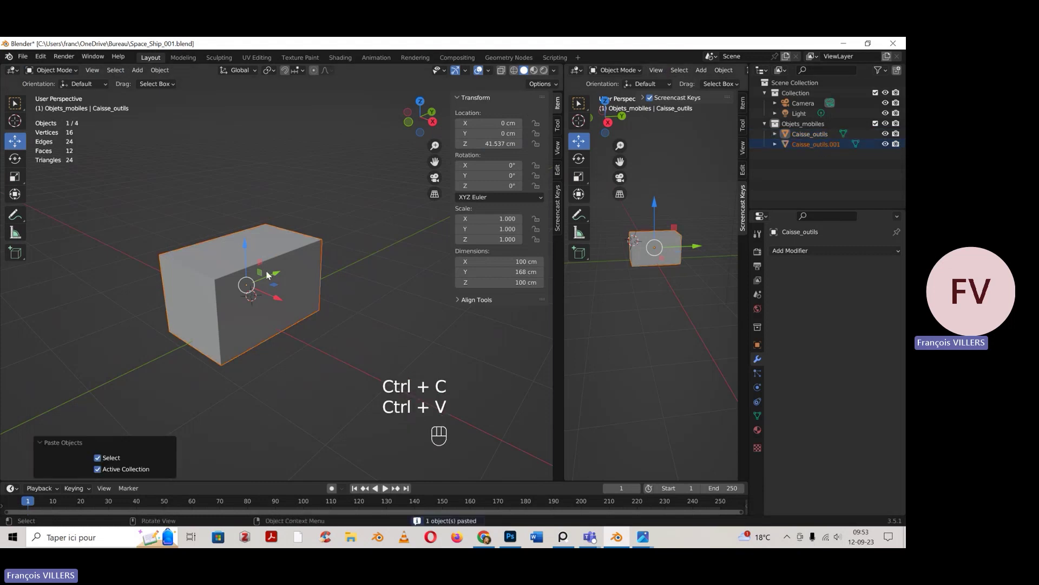
drag(272, 279, 402, 226)
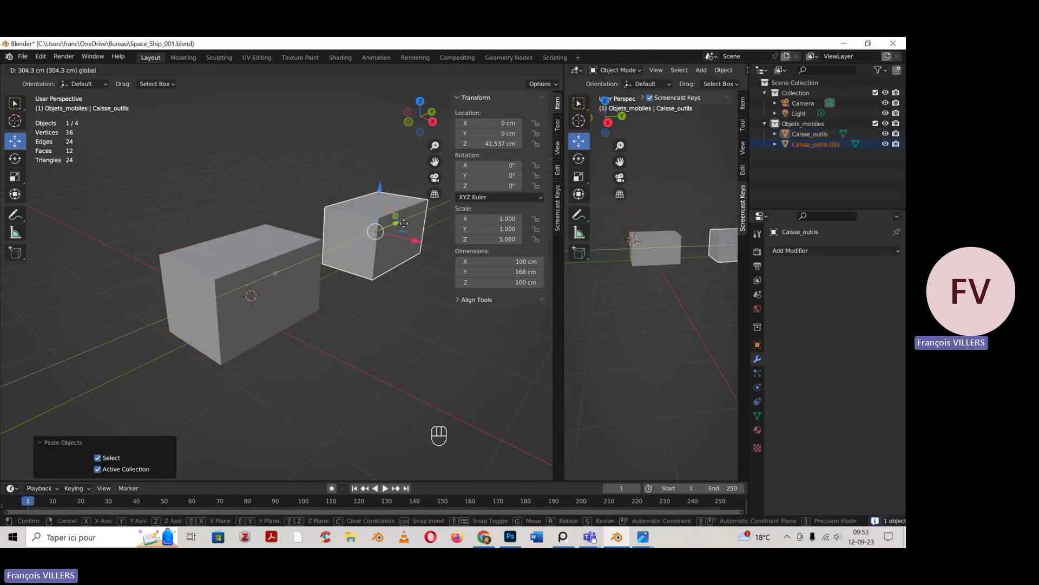
Rename the copied toolbox Caisse_outils_boolean and select the original Caisse_outils
double_click(825, 144)
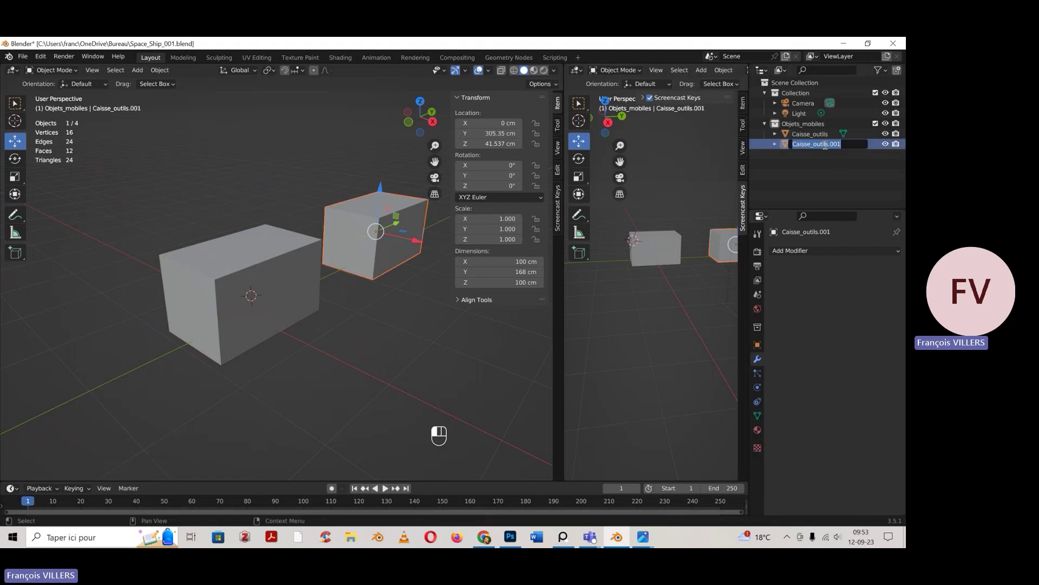
click(825, 144)
key(BackSpace)
key(BackSpace)
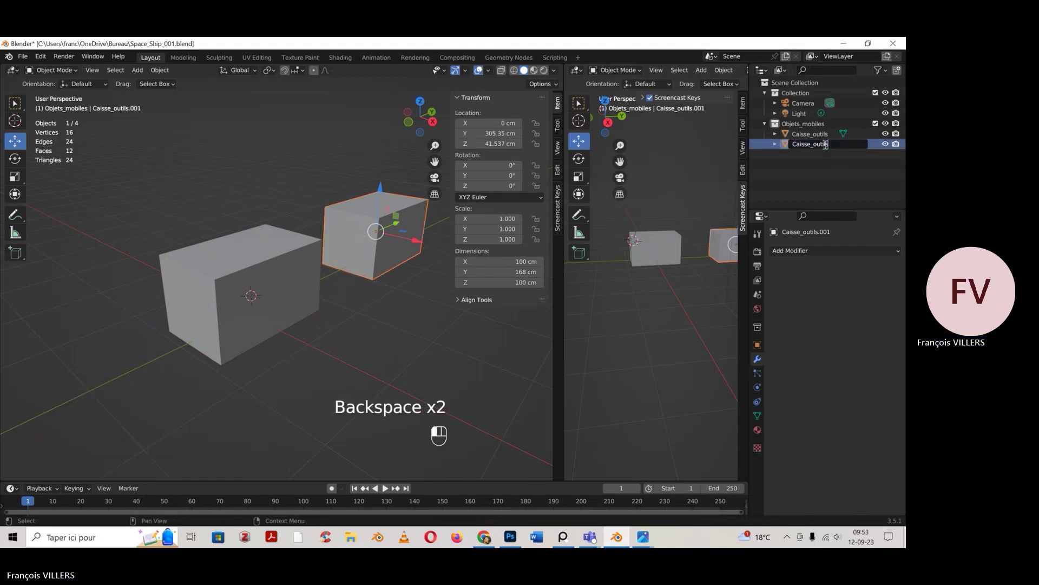
text(_boolean)
key(Return)
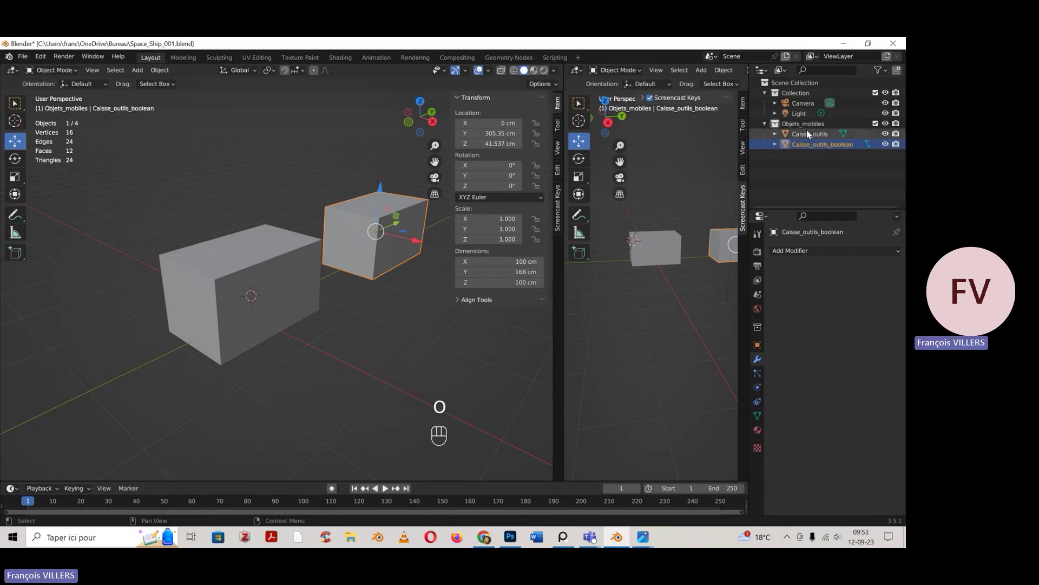
click(239, 281)
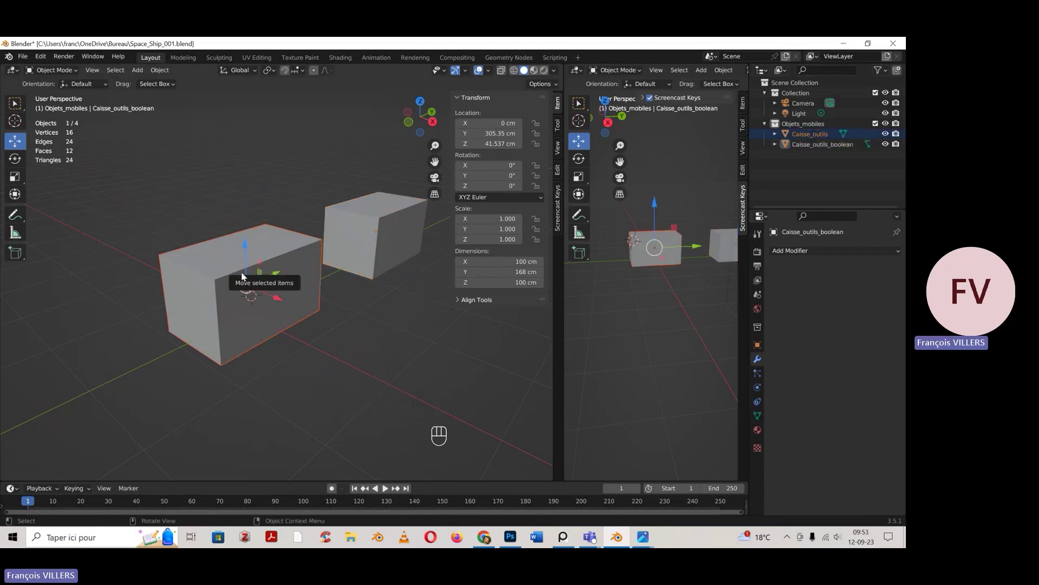
middle_drag(243, 282, 264, 272)
key(Tab)
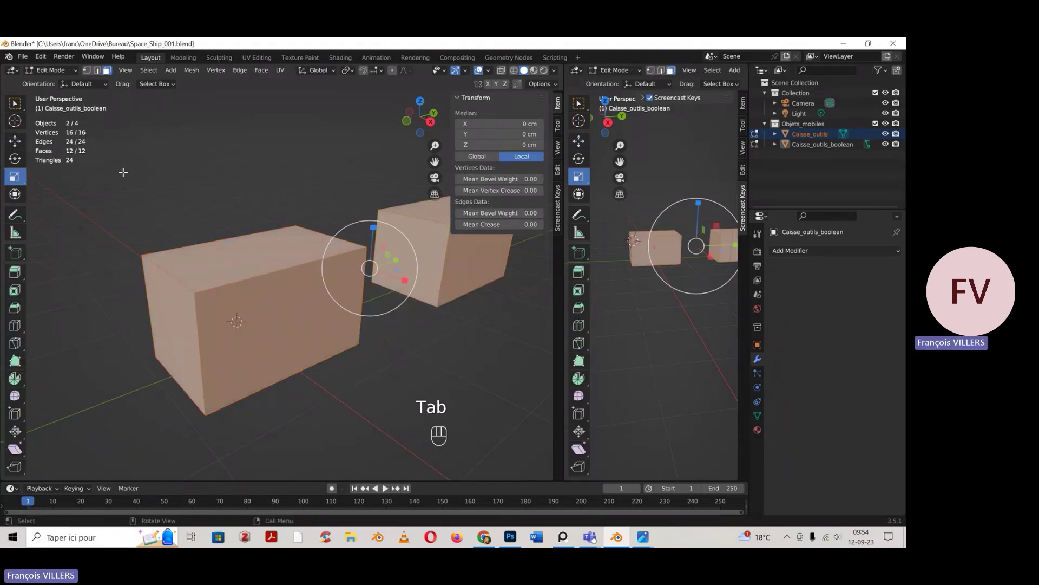
key(Tab)
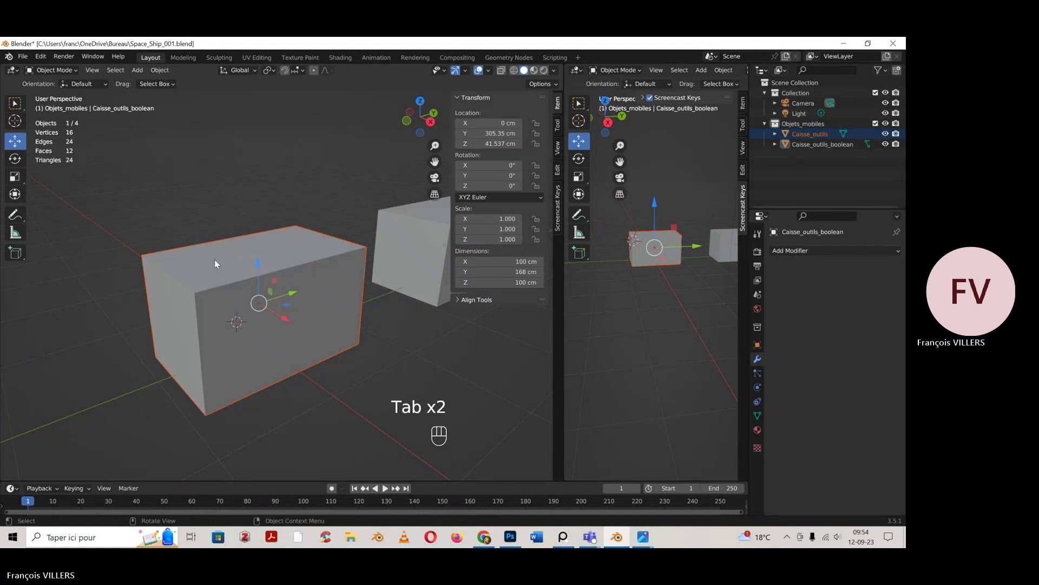
Make Caisse_outils the active object, enter Edit Mode for it alone and activate the Move tool
click(233, 282)
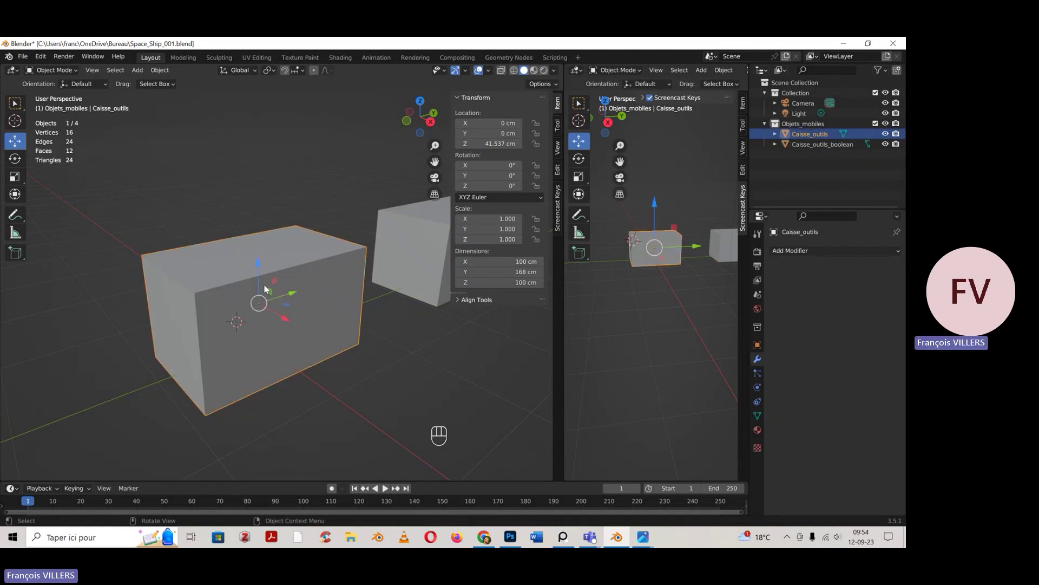
key(Tab)
middle_drag(265, 287, 247, 233)
key(Tab)
key(Tab)
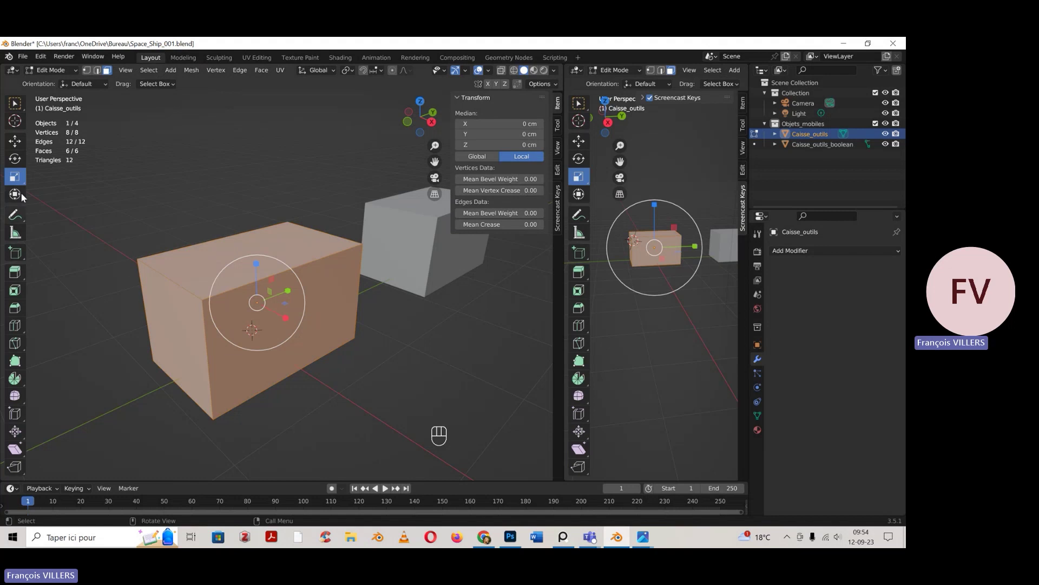
click(14, 141)
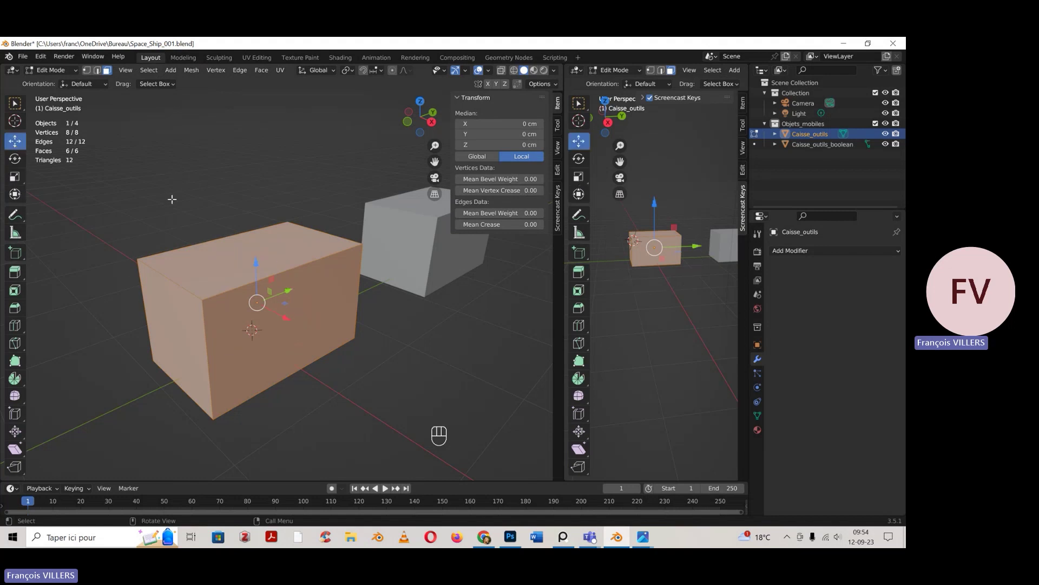
Divide the toolbox's length with three loop cuts, slid by a factor of about 0.122
click(15, 326)
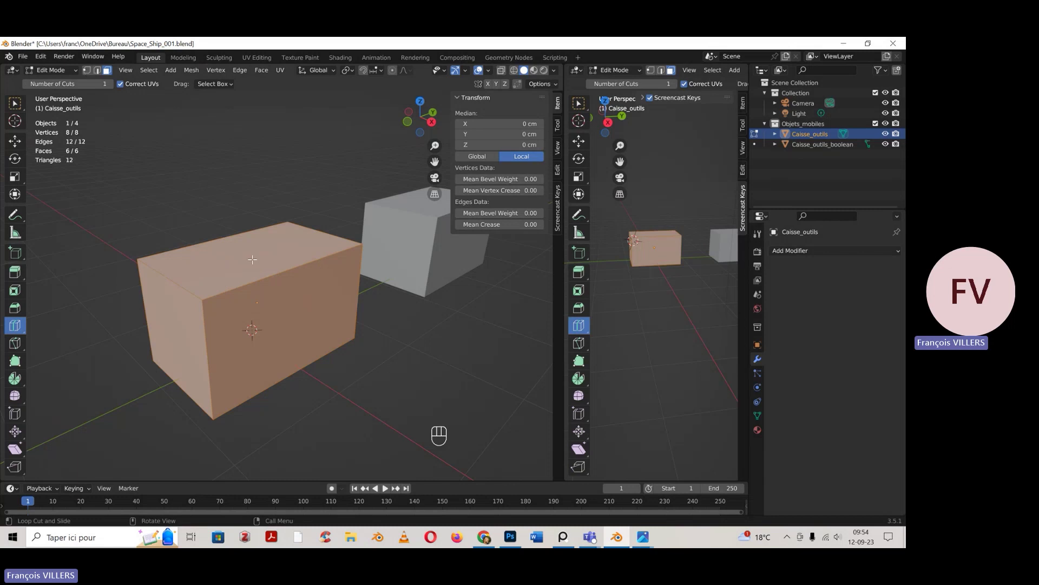
click(247, 267)
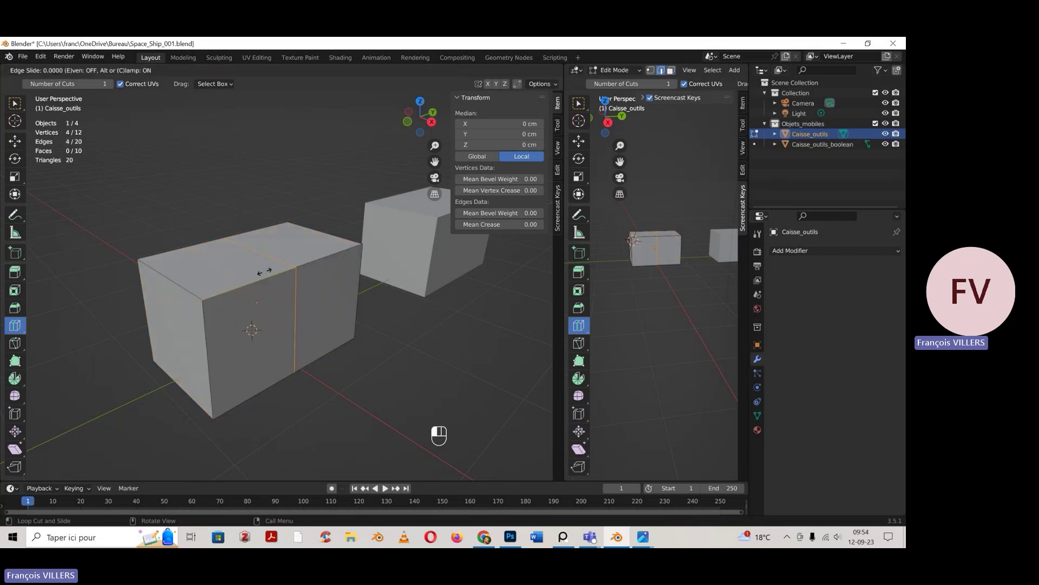
drag(247, 268, 172, 282)
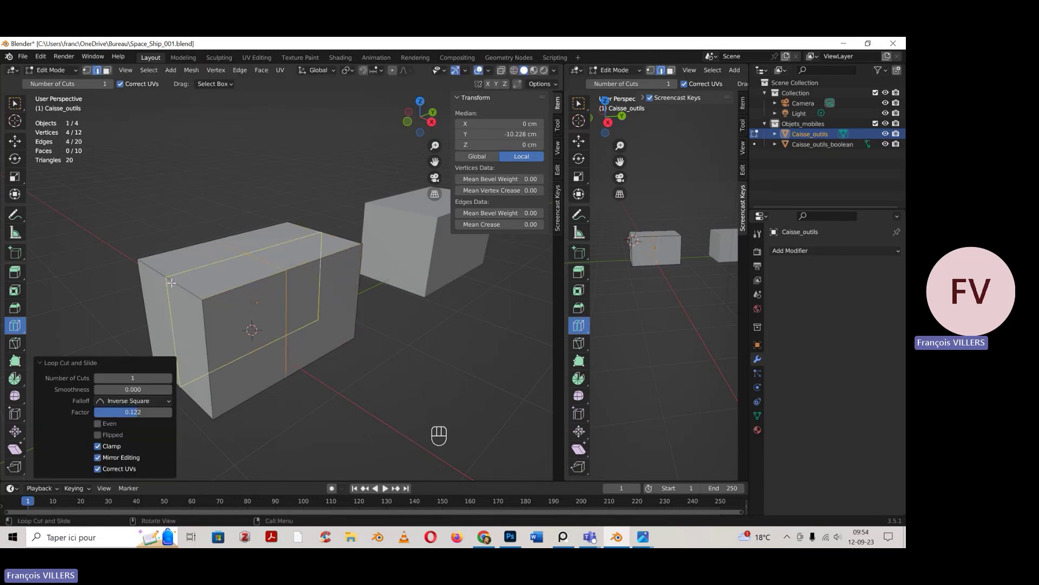
click(168, 378)
click(169, 378)
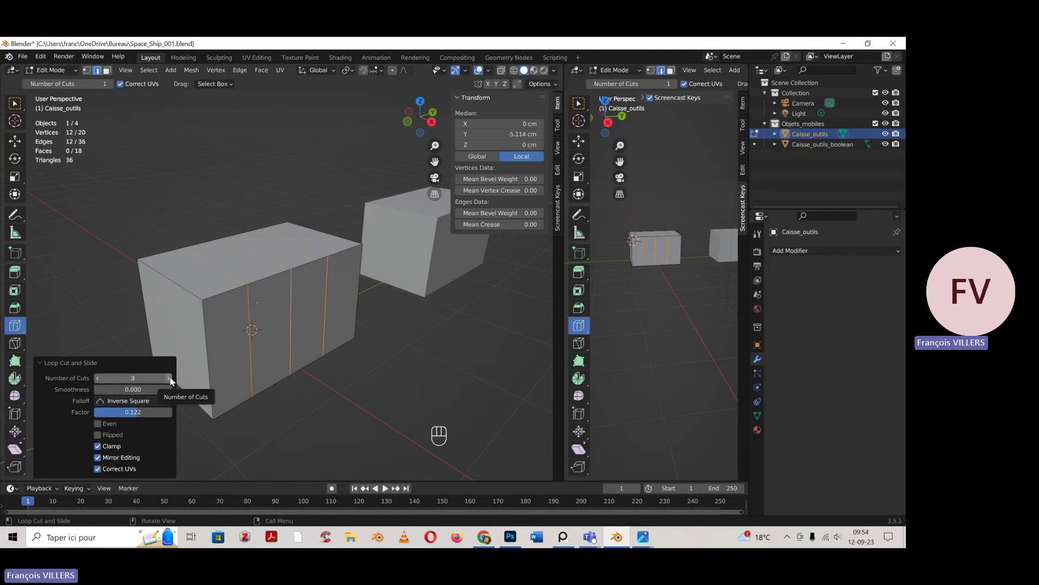
Add three evenly spaced loop cuts across the toolbox's width and three across its height, then return to the Move tool
click(194, 298)
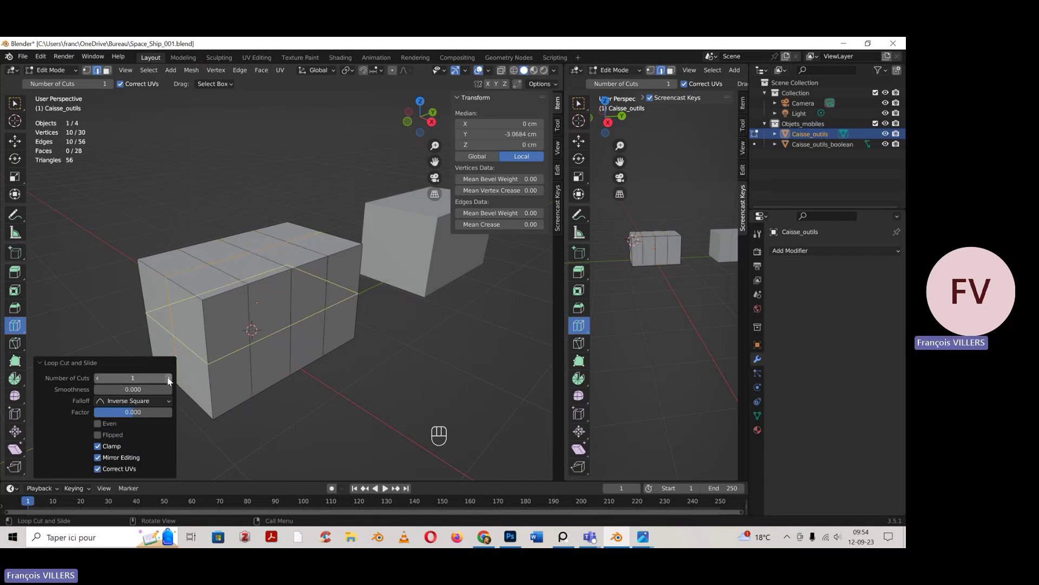
click(258, 334)
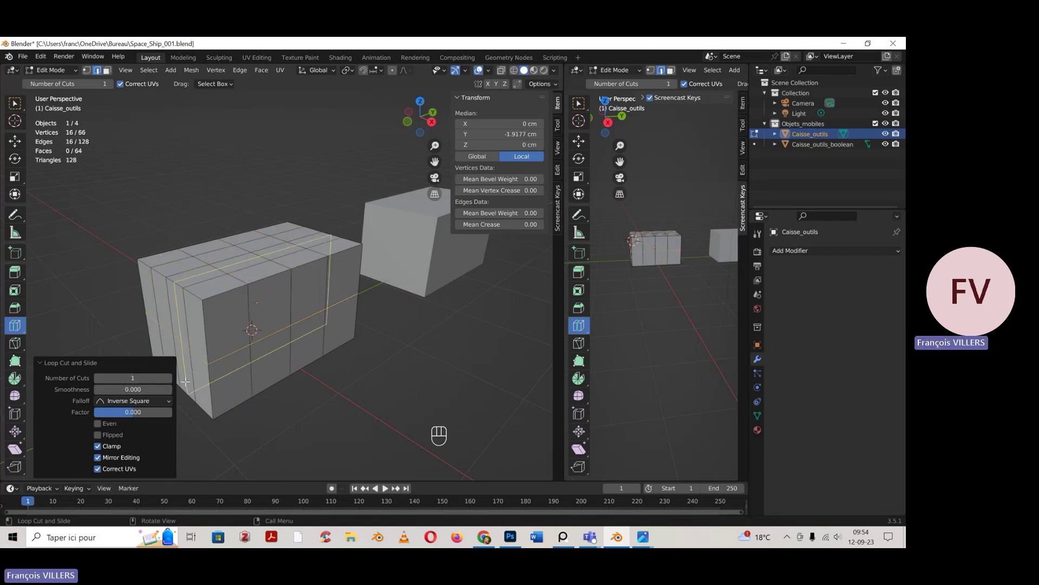
click(169, 379)
click(170, 379)
click(20, 144)
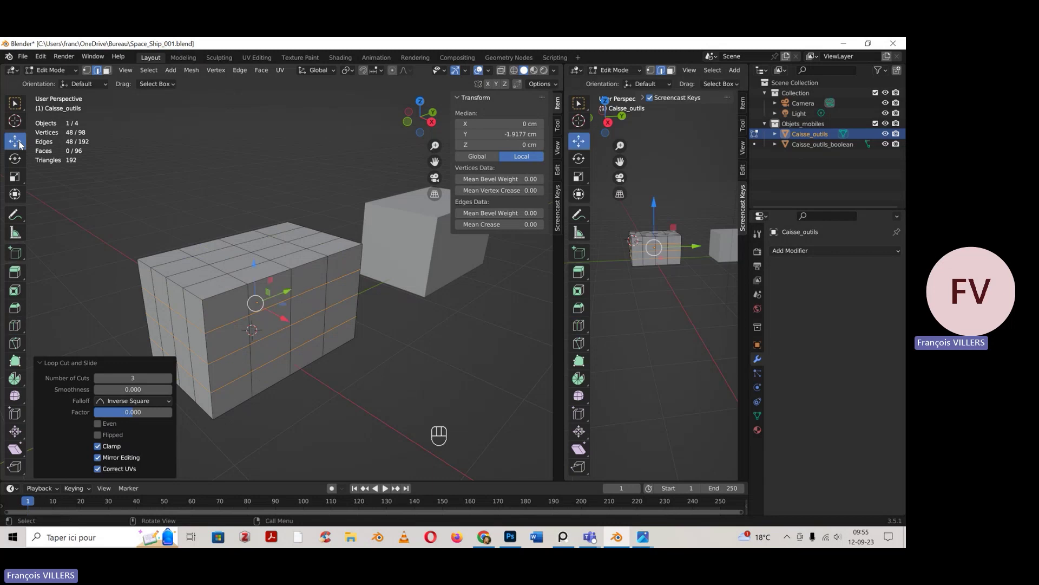
middle_drag(321, 256, 296, 239)
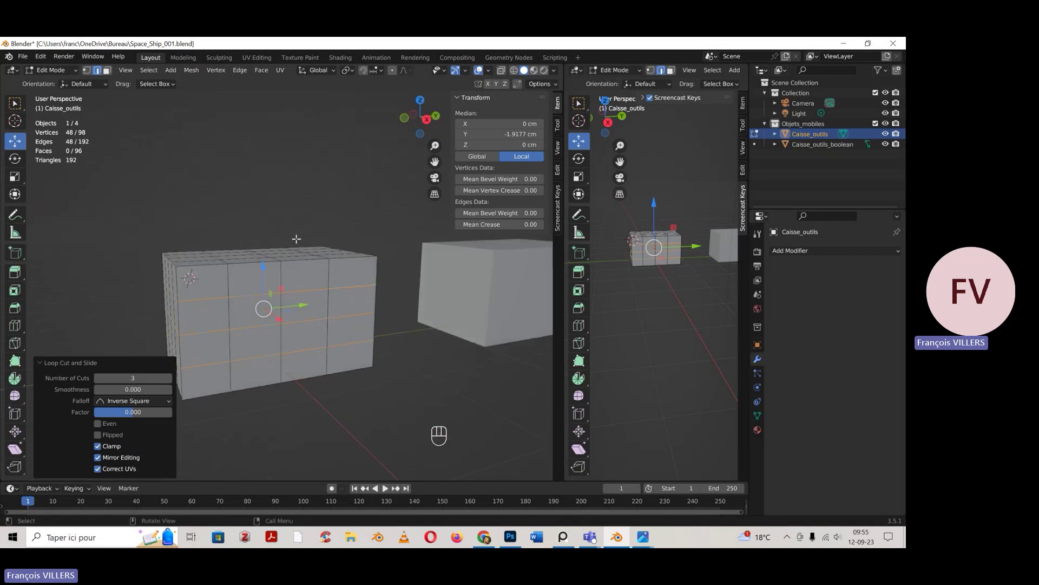
Save the scene as a new version named Space_Ship_002.blend on the desktop
click(23, 56)
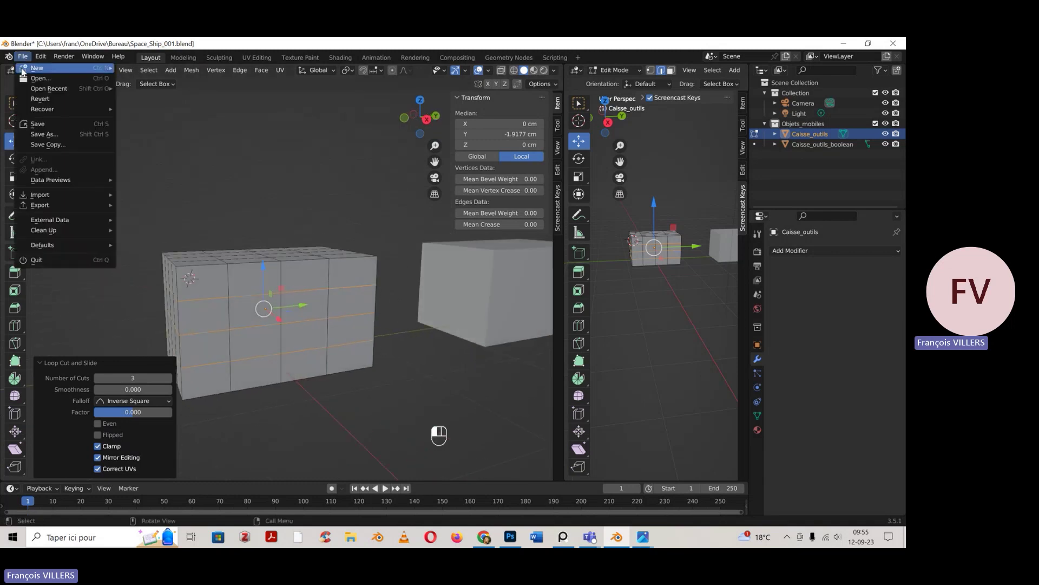
click(37, 135)
click(352, 434)
click(353, 433)
key(BackSpace)
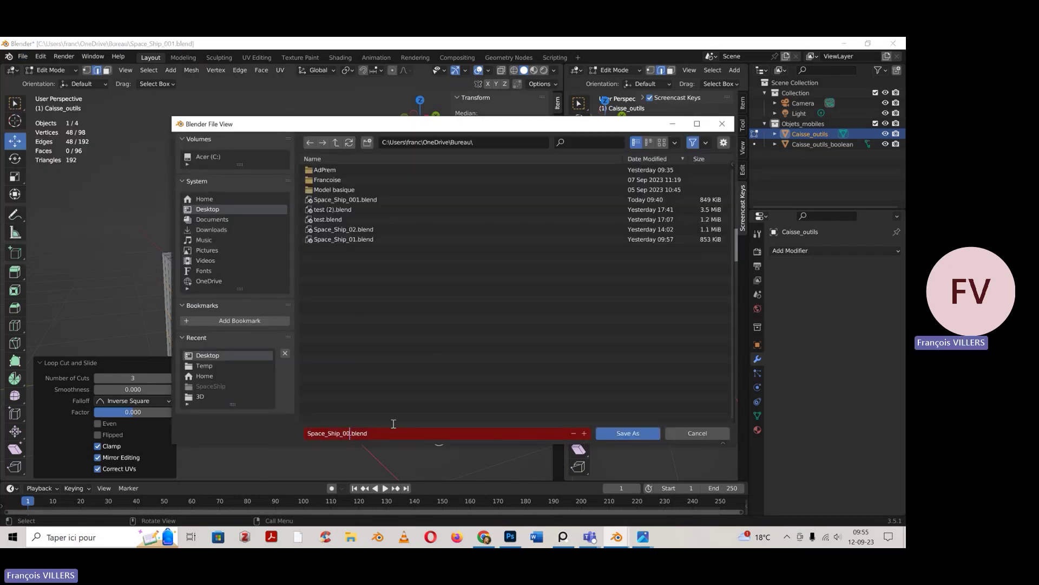
text(2)
click(624, 433)
click(624, 433)
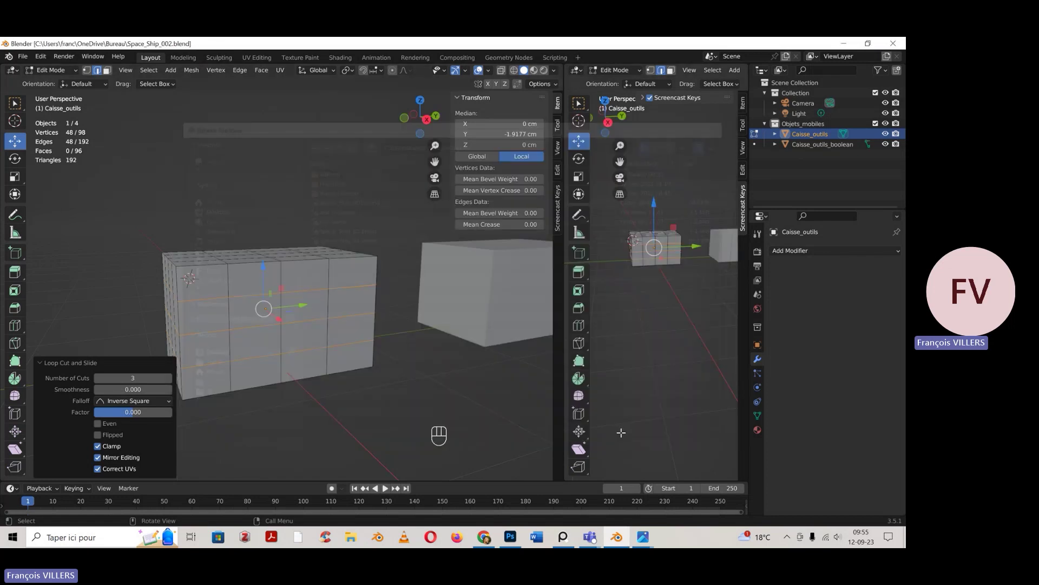
middle_drag(241, 301, 237, 302)
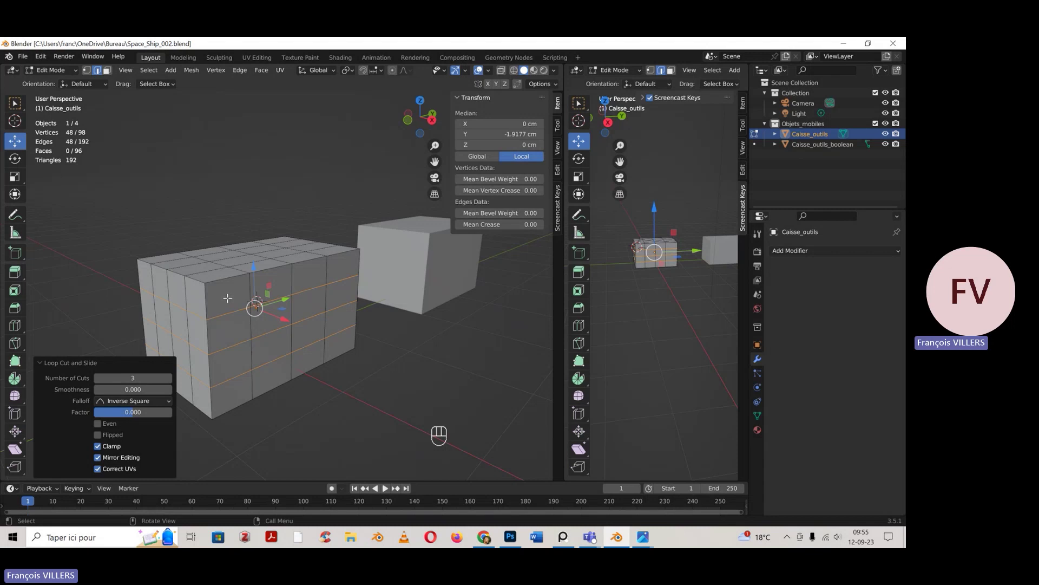
mouse_move(242, 278)
middle_down()
mouse_move(211, 272)
mouse_move(237, 278)
middle_up()
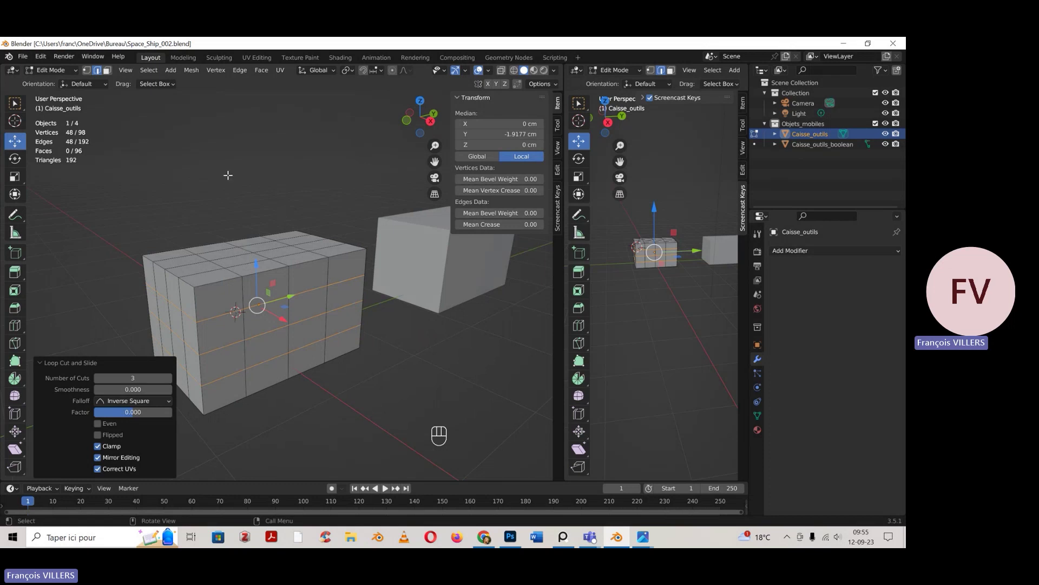
middle_drag(240, 207, 315, 273)
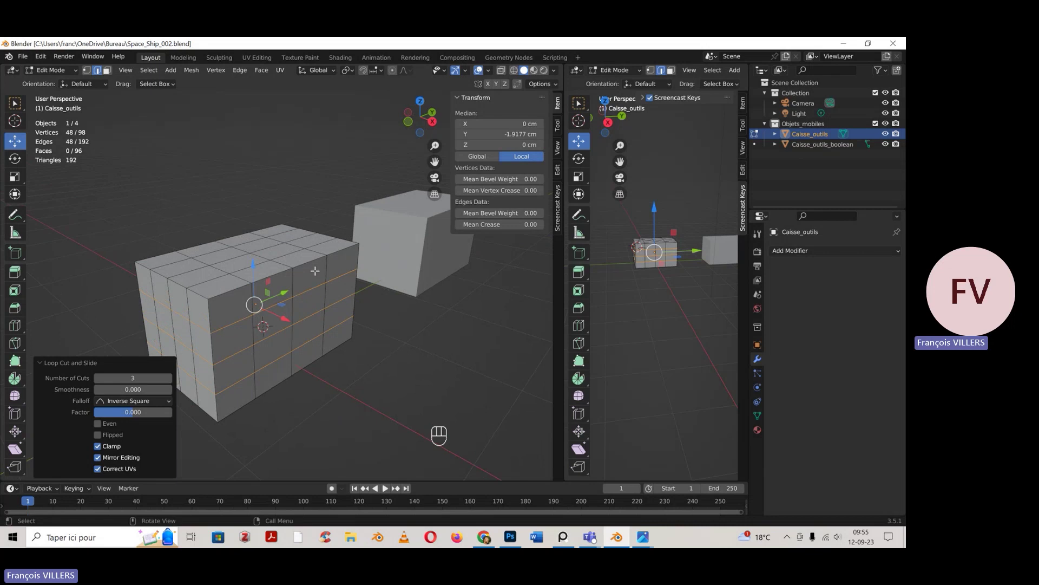